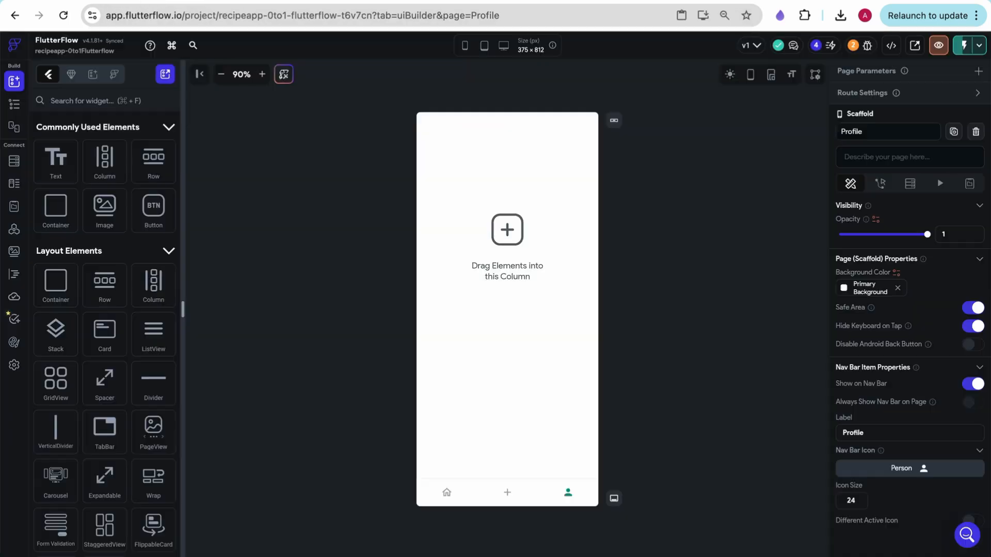
Search the widget palette for "tab" and add a TabBar to the empty Profile page's column.
scroll(144, 302, down, 8)
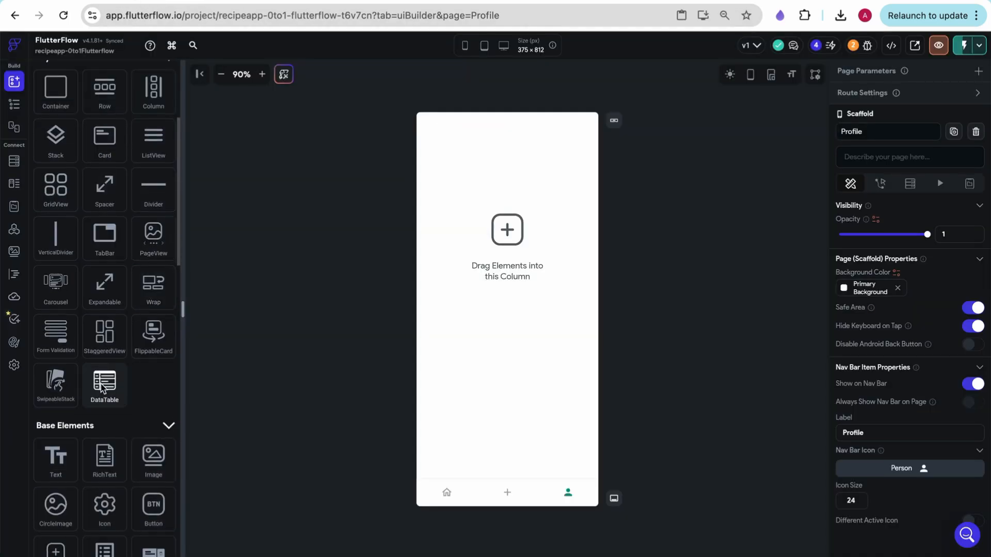
scroll(103, 388, up, 4)
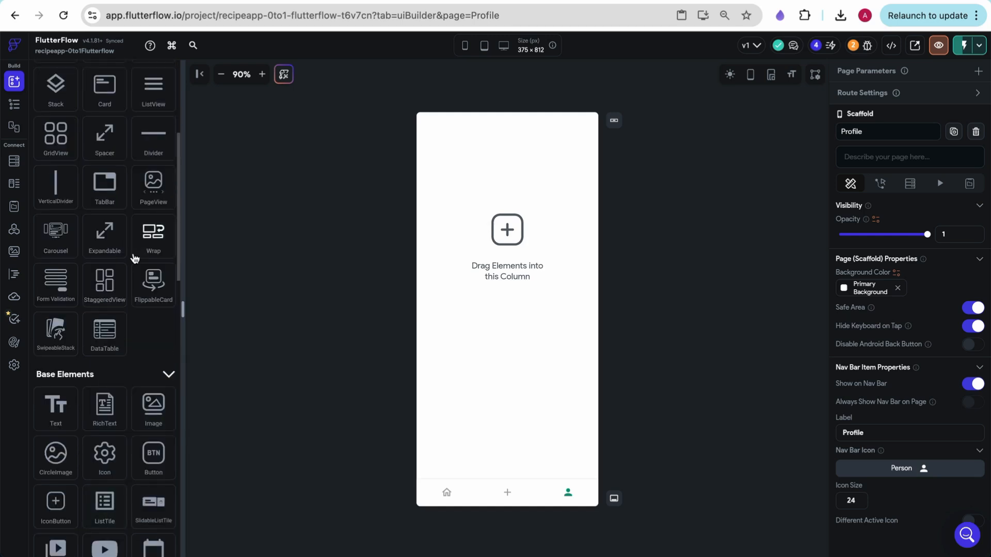
scroll(134, 259, up, 2)
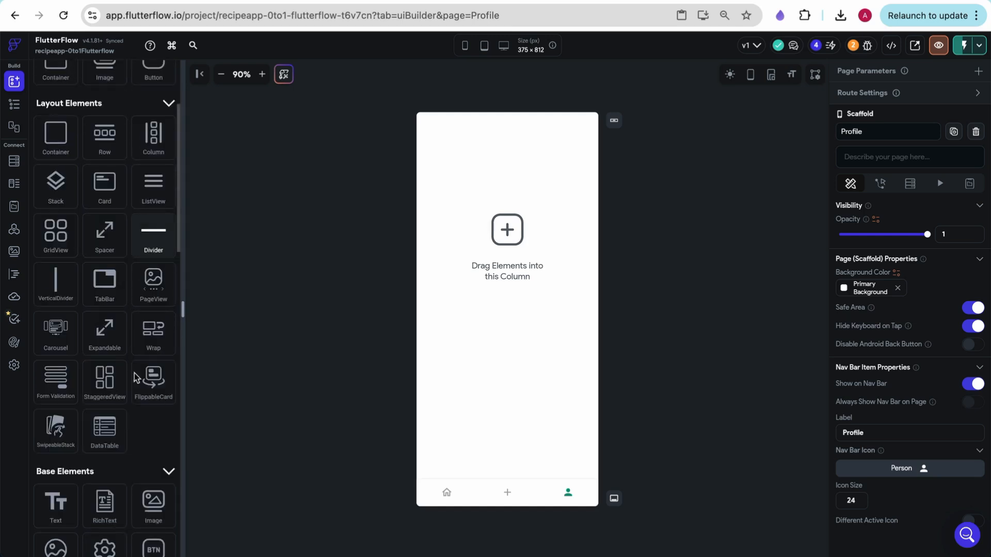
scroll(146, 411, down, 9)
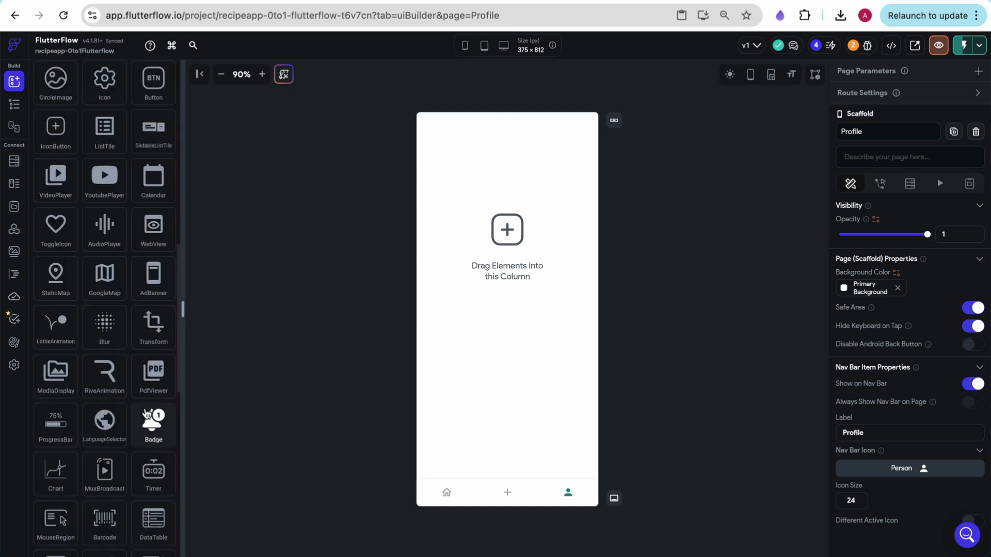
scroll(134, 356, up, 10)
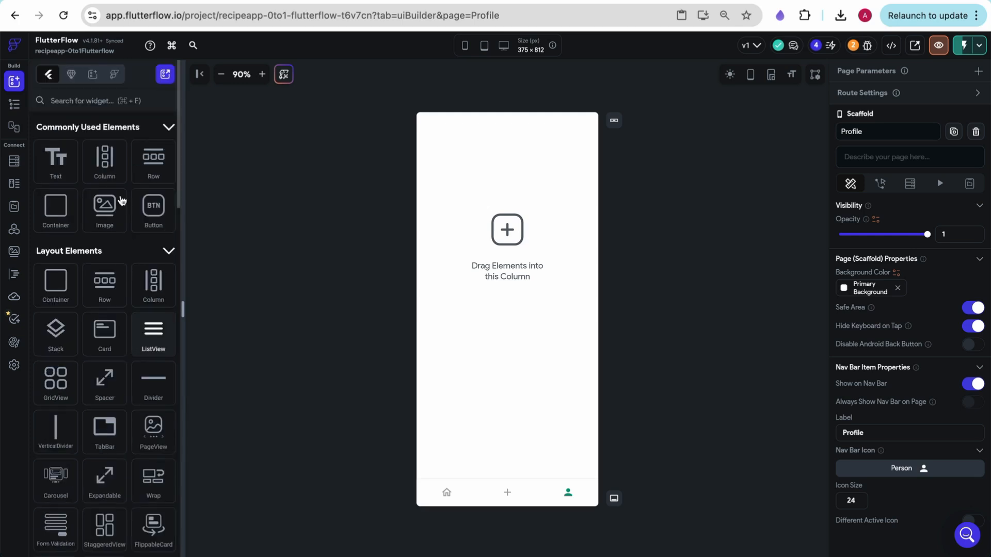
click(60, 100)
text(tab)
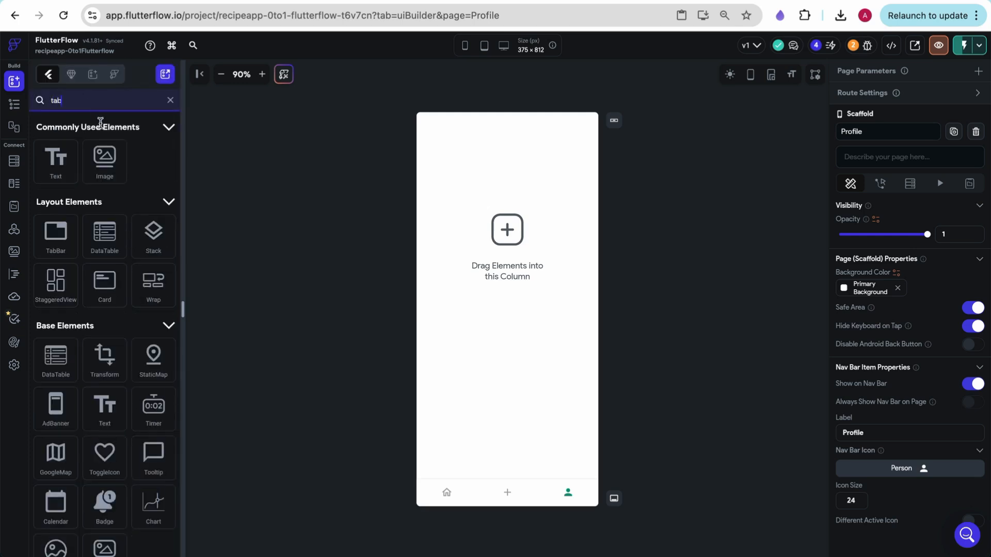
drag(52, 241, 485, 217)
Look through the new tab bar's tabs and delete the Example 3 tab.
click(514, 126)
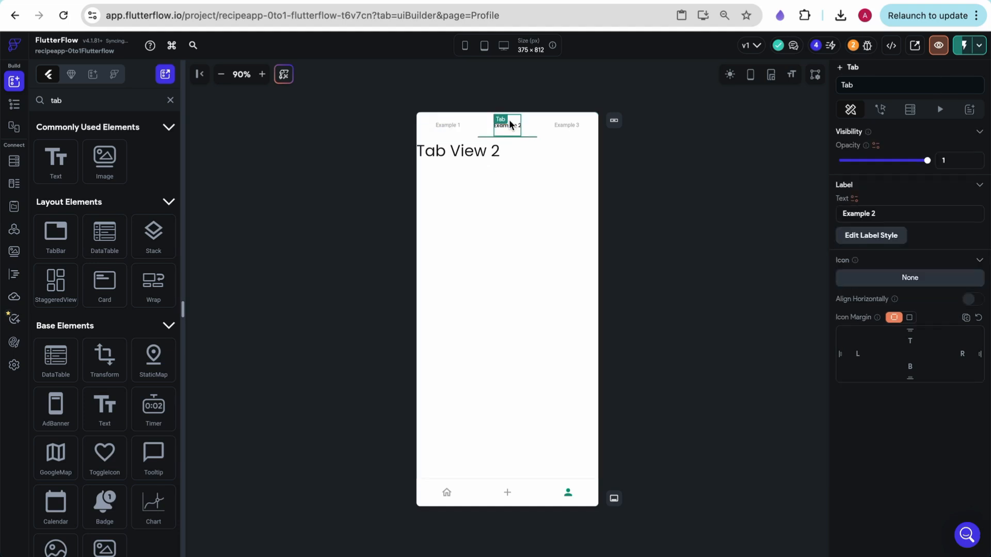
click(566, 126)
click(448, 125)
click(539, 127)
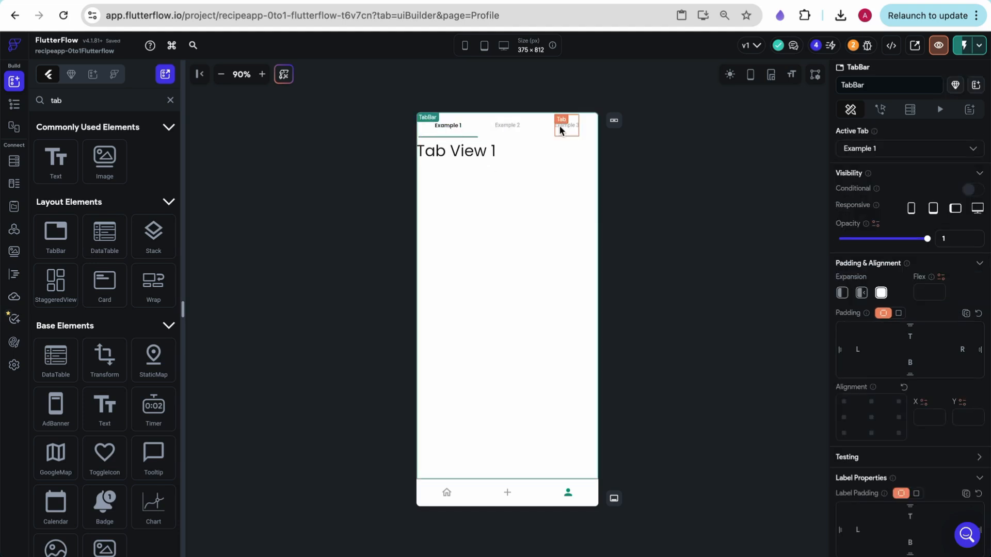
click(561, 126)
key(BackSpace)
Set the first tab's label text to "My Recipes".
click(467, 126)
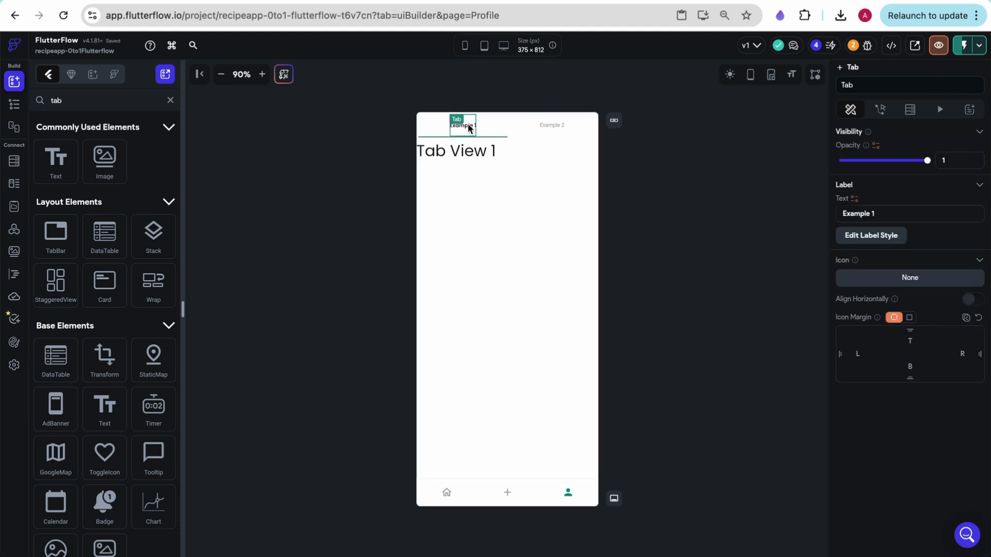
triple_click(870, 210)
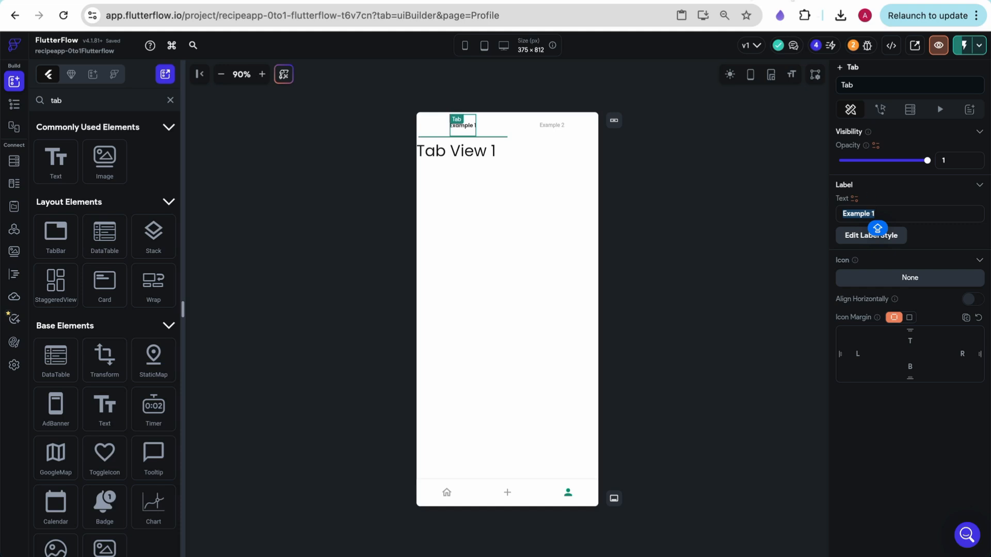
text(Recipes)
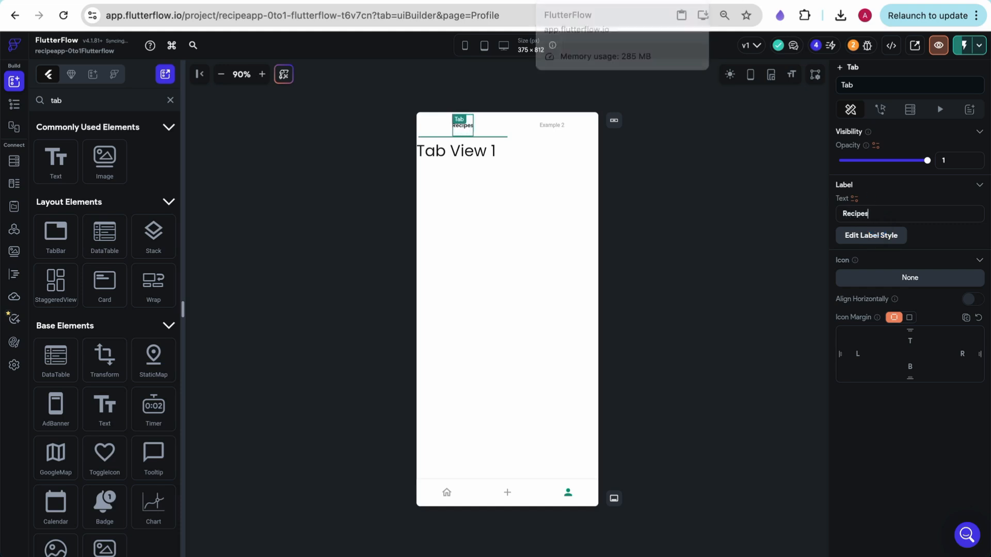
key(alt+BackSpace)
text(My Recipes)
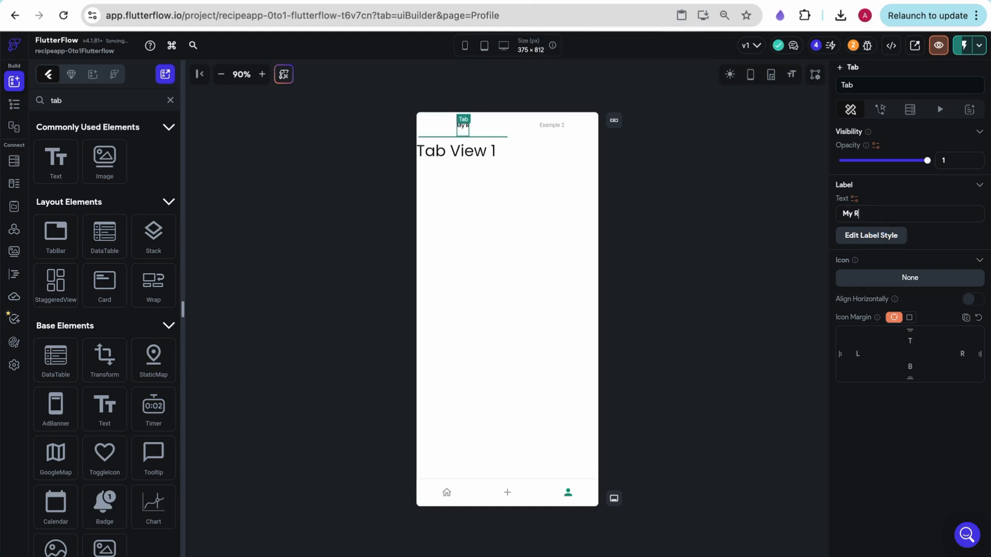
Set the second tab's label text to "Saved".
click(551, 126)
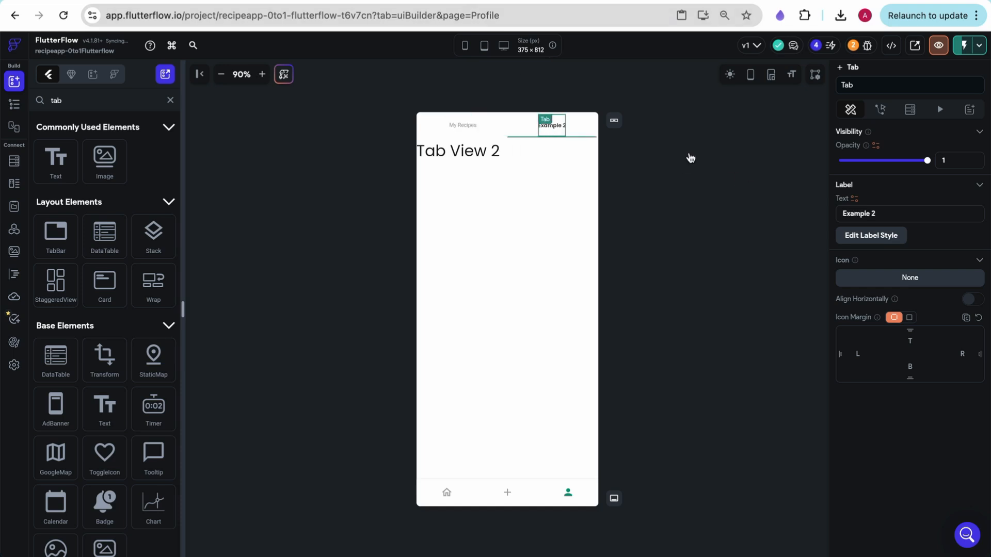
double_click(865, 214)
text(Sav)
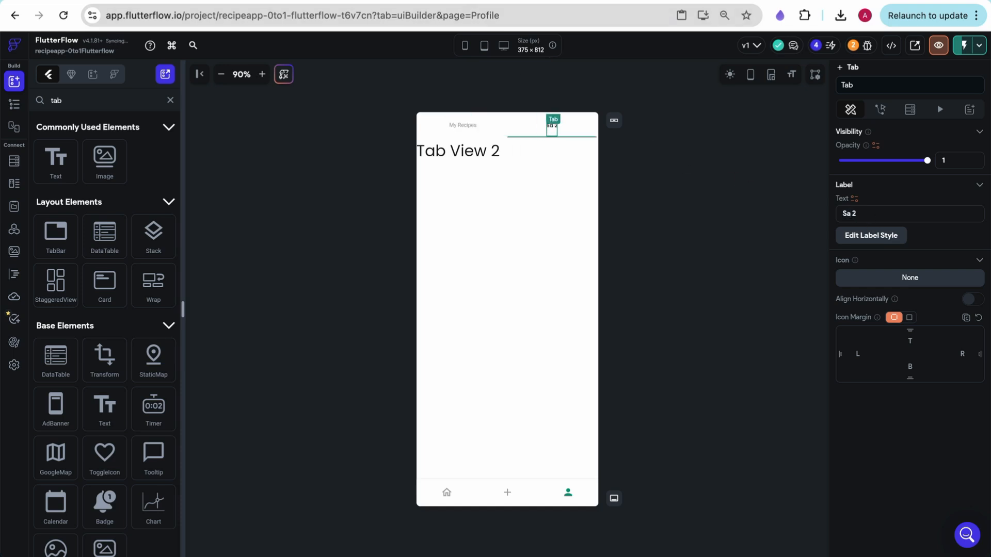
text(ed)
key(BackSpace)
key(BackSpace)
Open the label style in the TabBar properties and set the label font size to 14.
click(464, 124)
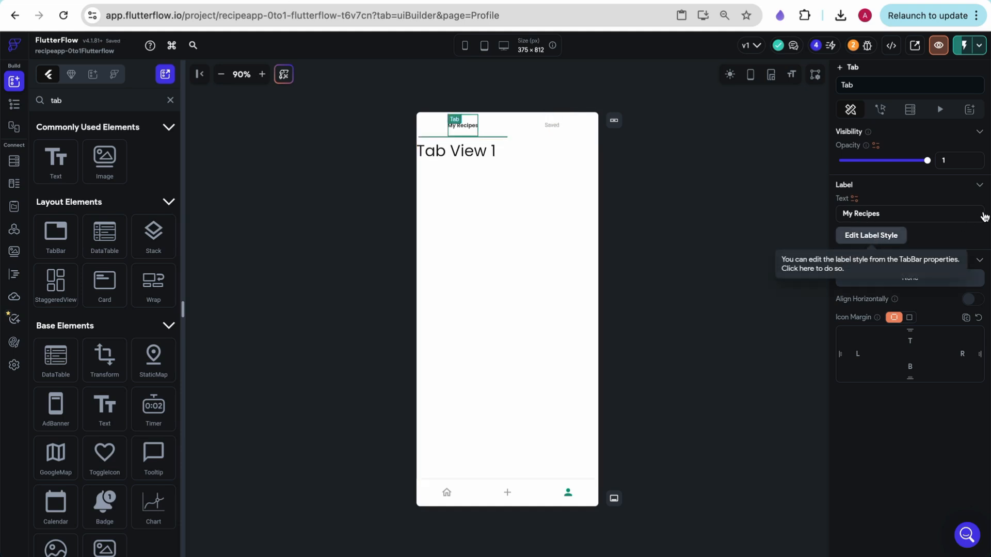
click(884, 235)
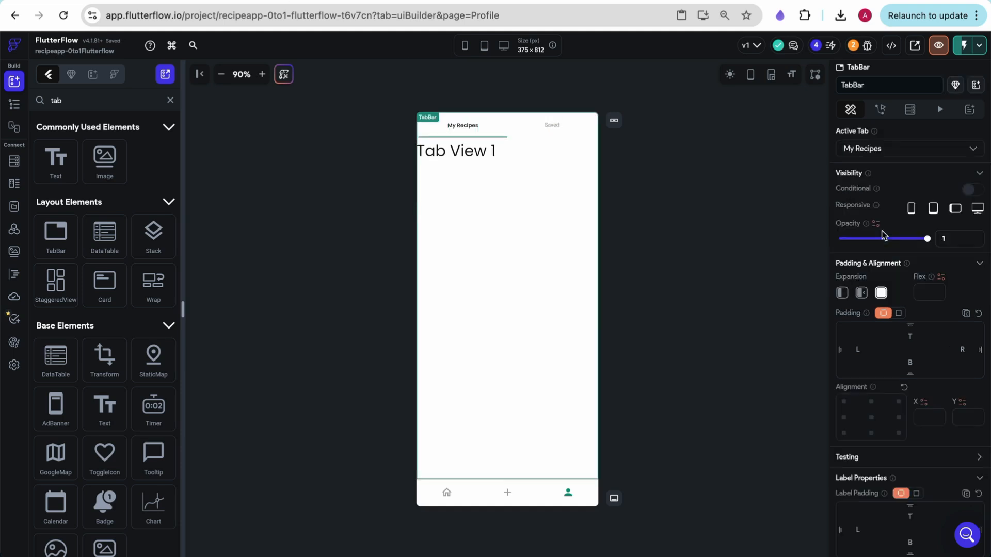
scroll(909, 371, down, 3)
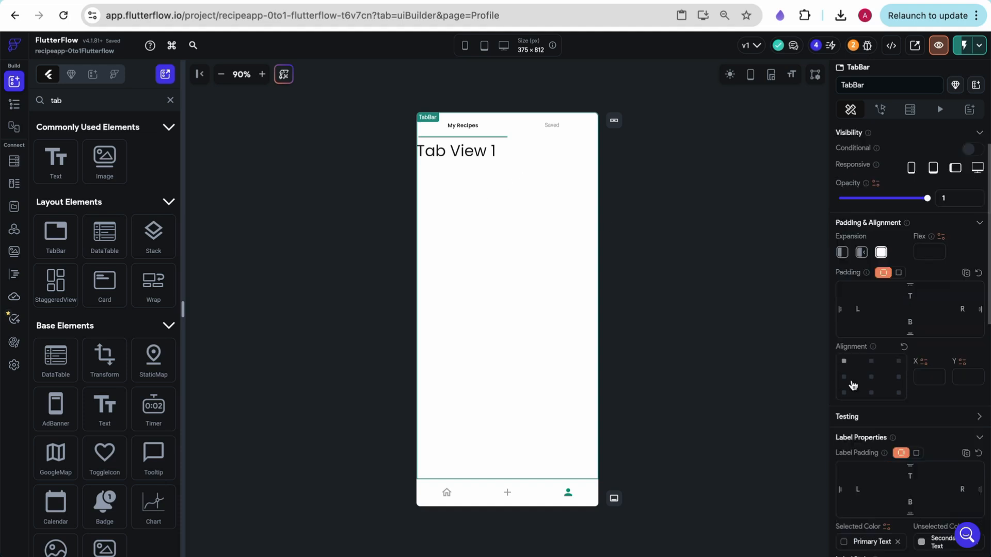
scroll(881, 350, down, 7)
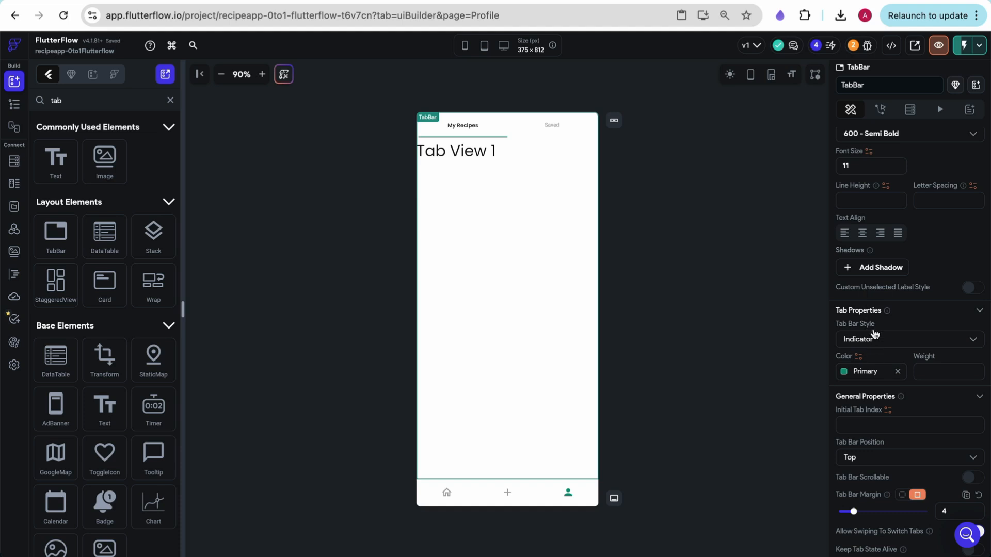
scroll(874, 332, up, 7)
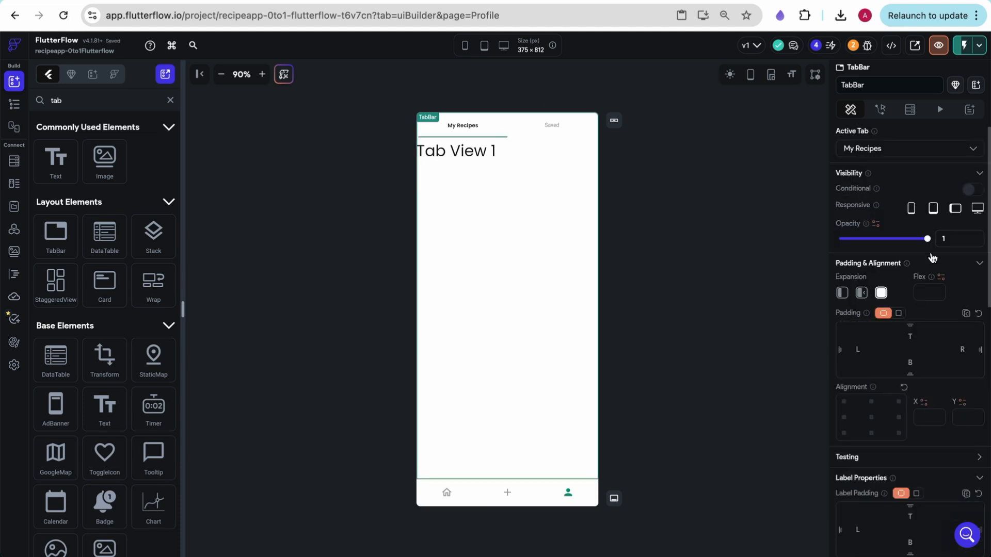
scroll(876, 408, down, 5)
scroll(874, 407, down, 2)
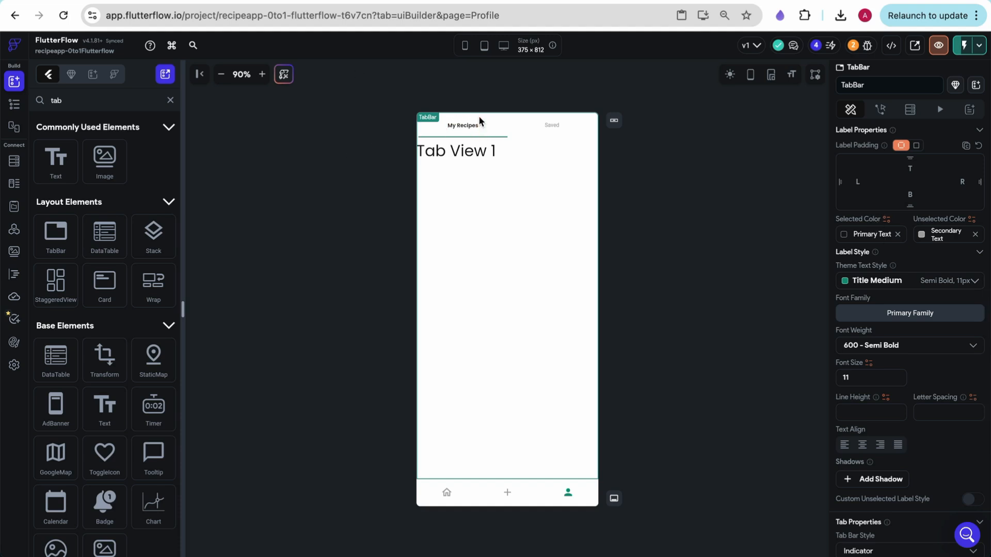
click(855, 379)
key(BackSpace)
key(BackSpace)
text(16)
key(BackSpace)
text(4)
Try the Button and Toggle Button styles on the tab bar and return it to the Indicator style.
scroll(887, 380, down, 5)
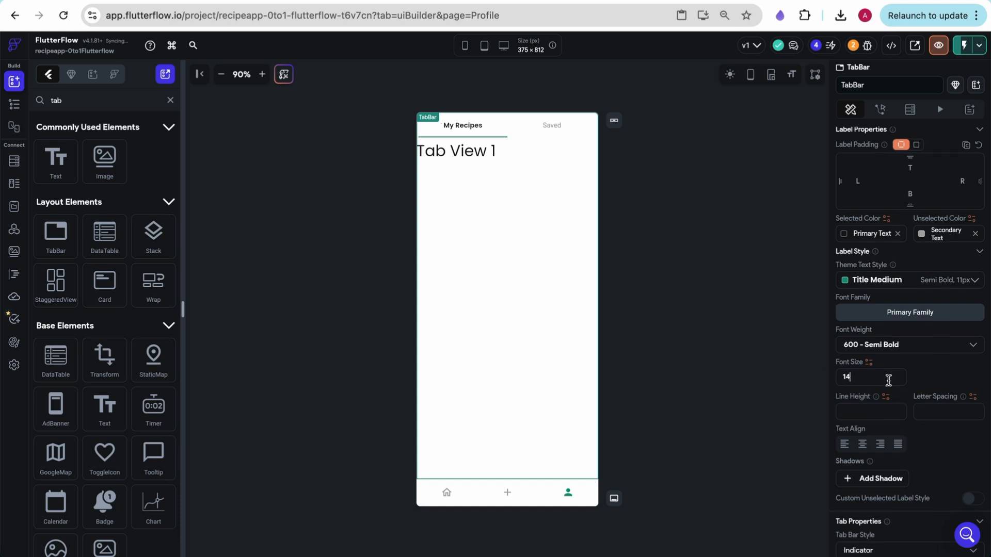
scroll(889, 378, up, 3)
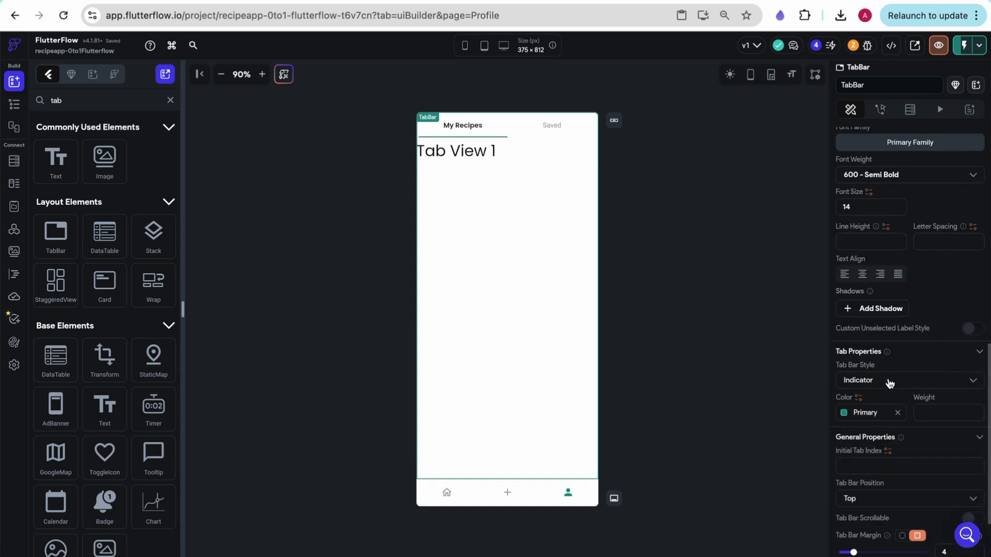
scroll(887, 162, up, 1)
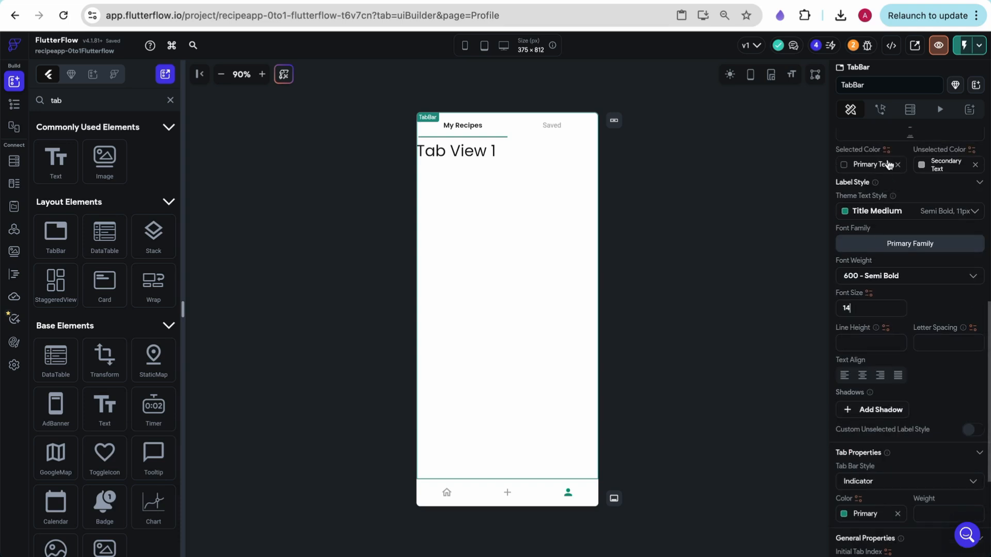
scroll(873, 207, down, 2)
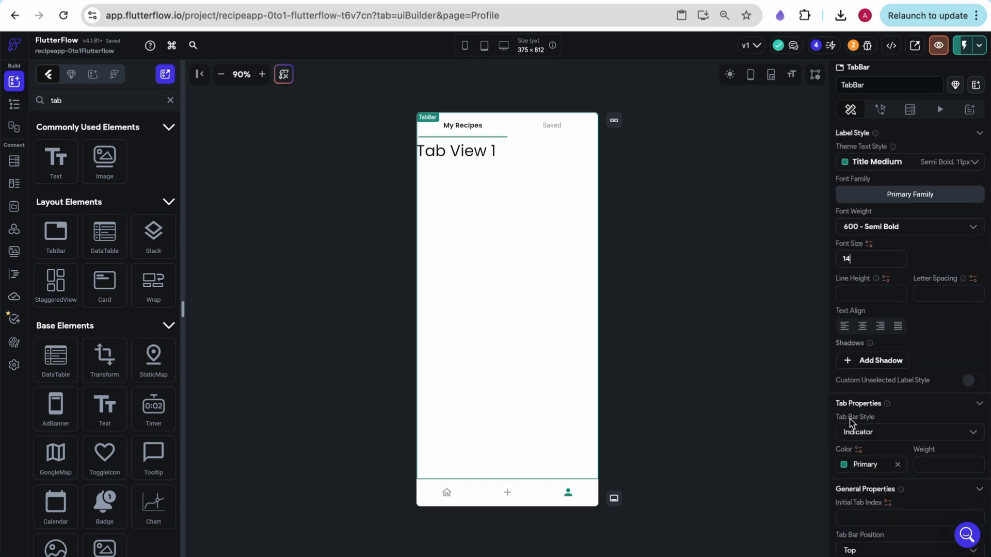
scroll(853, 424, down, 2)
click(863, 308)
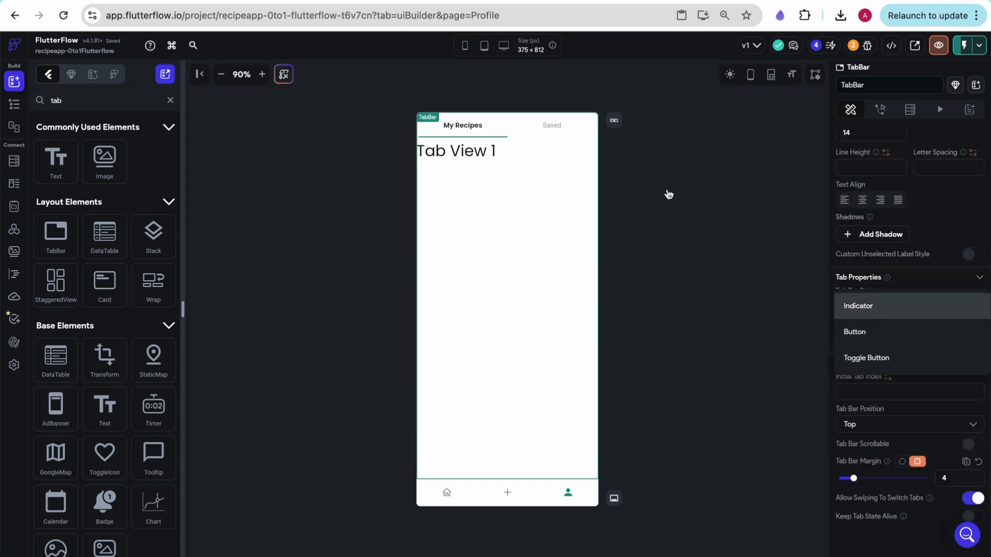
click(870, 339)
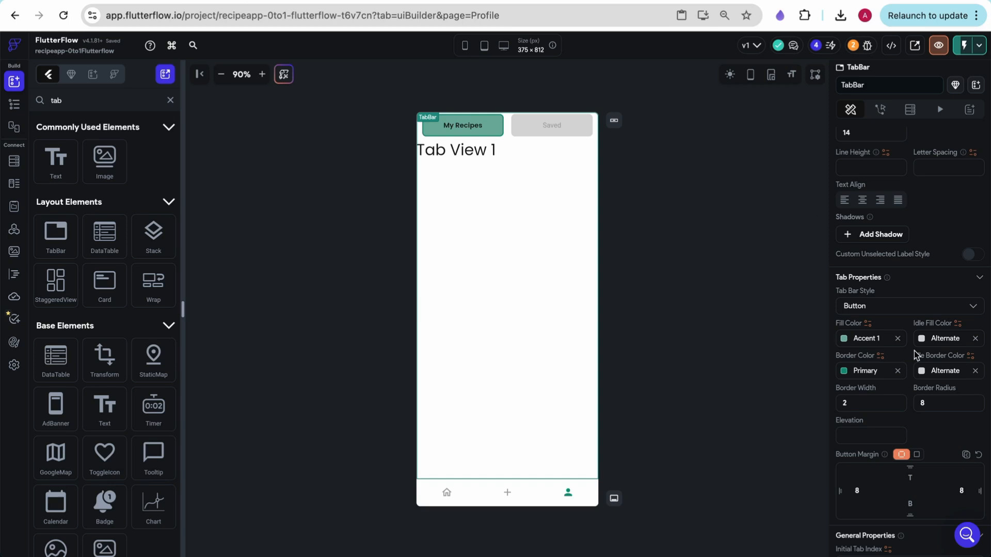
click(879, 310)
click(872, 333)
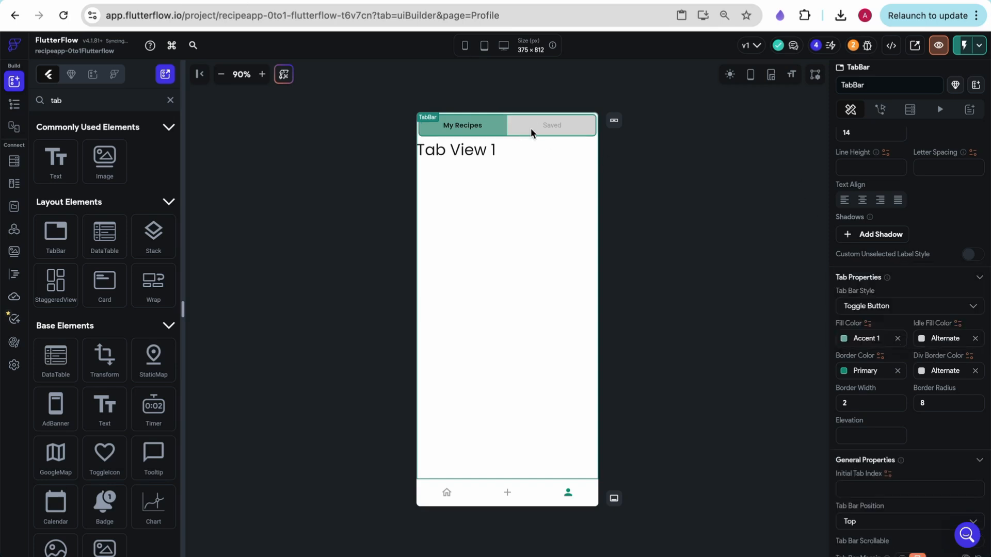
click(881, 306)
click(870, 256)
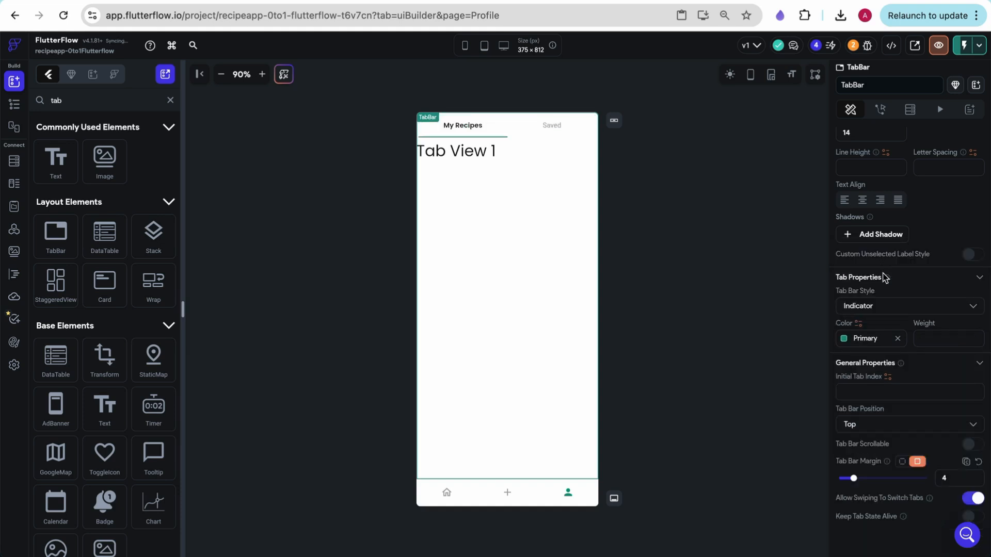
Set the Tab Bar Margin to 22 and choose Top as the tab bar position.
scroll(924, 478, down, 1)
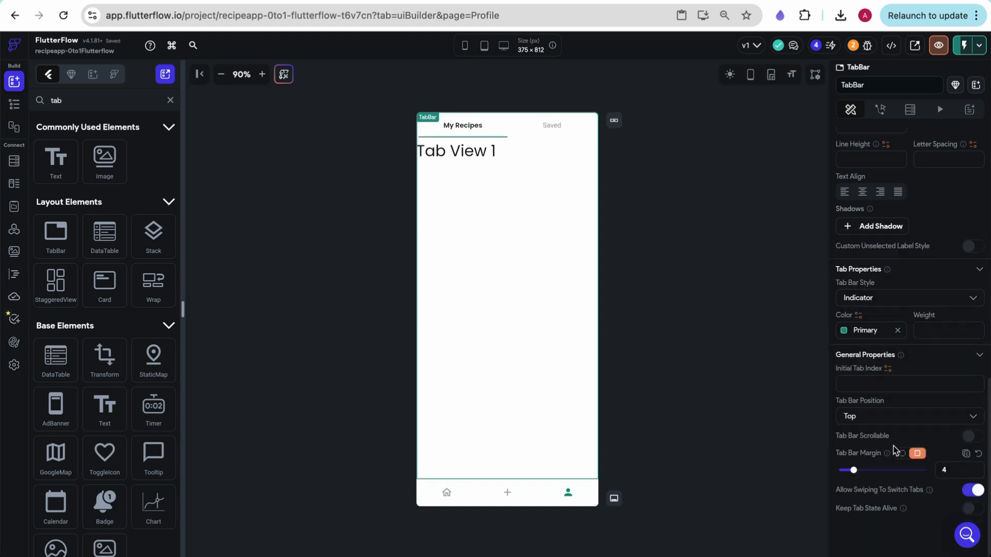
drag(854, 472, 959, 472)
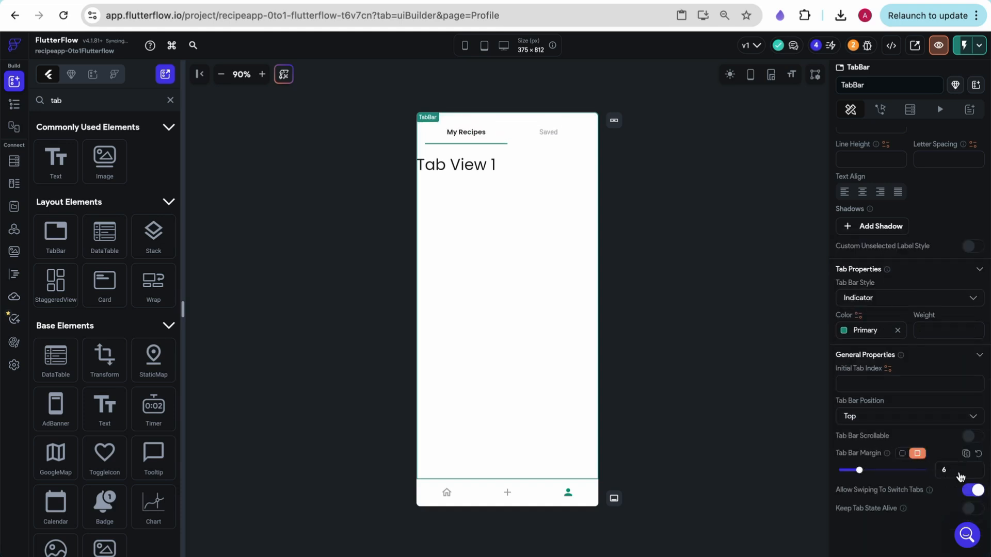
drag(896, 472, 921, 471)
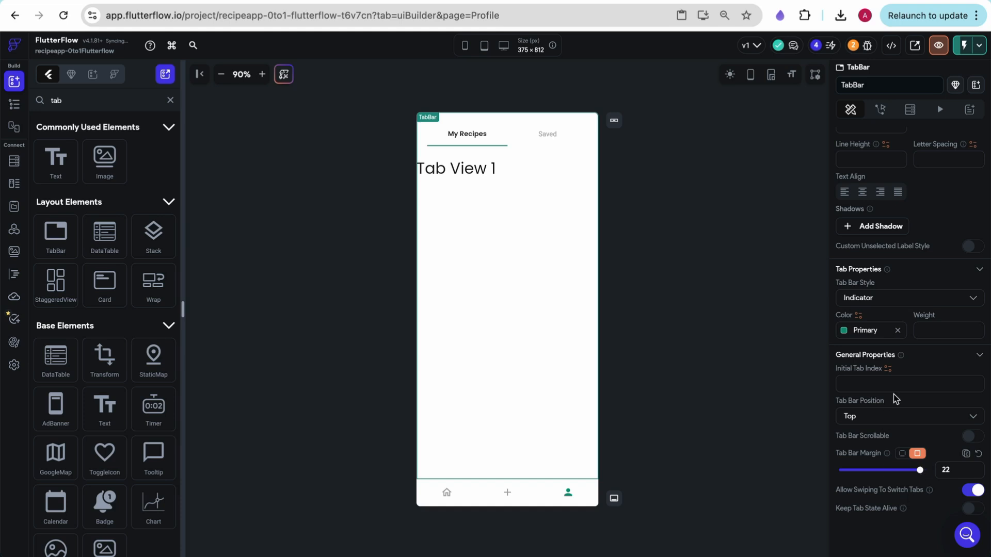
click(872, 419)
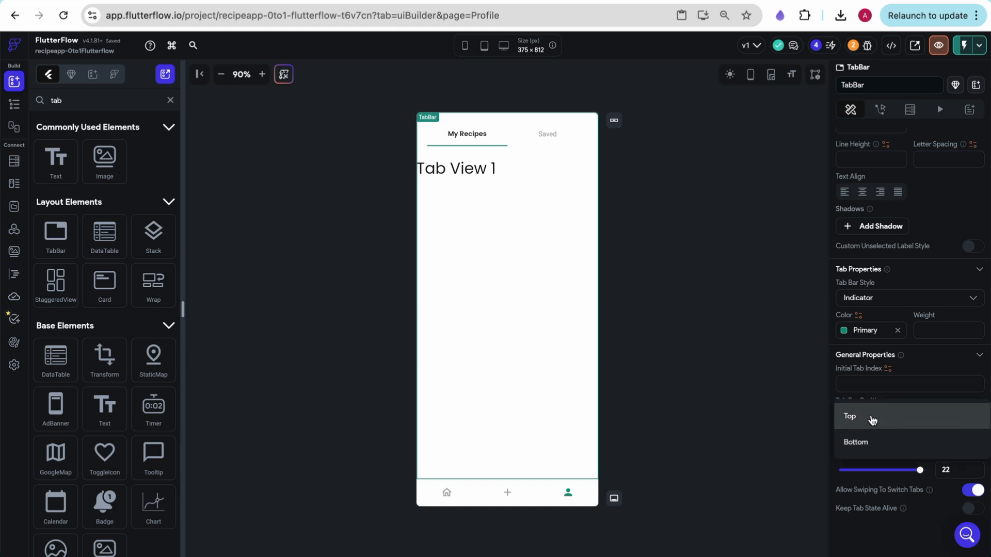
click(872, 416)
Inspect the first tab's placeholder text and the Saved tab, and return to the My Recipes tab.
click(463, 175)
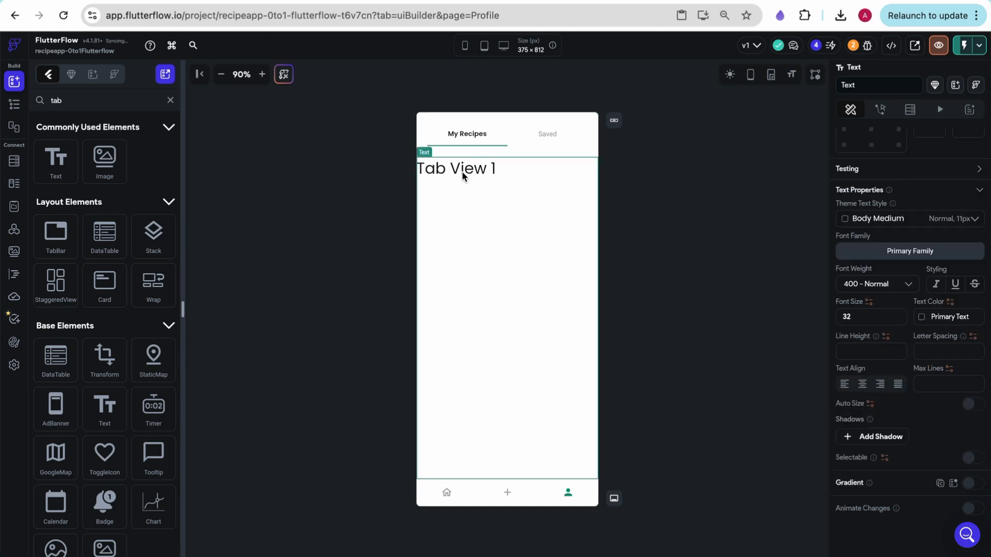
click(620, 201)
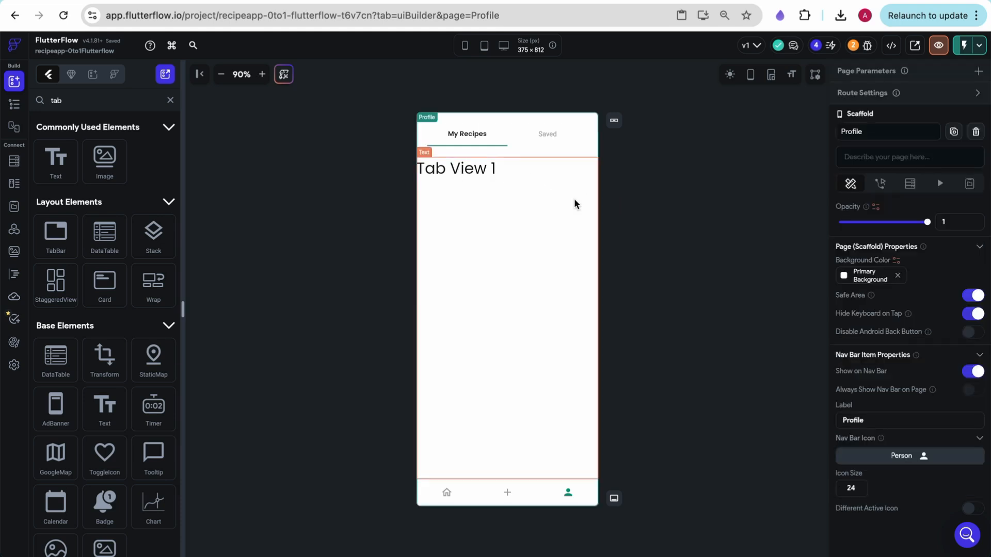
click(544, 127)
click(467, 133)
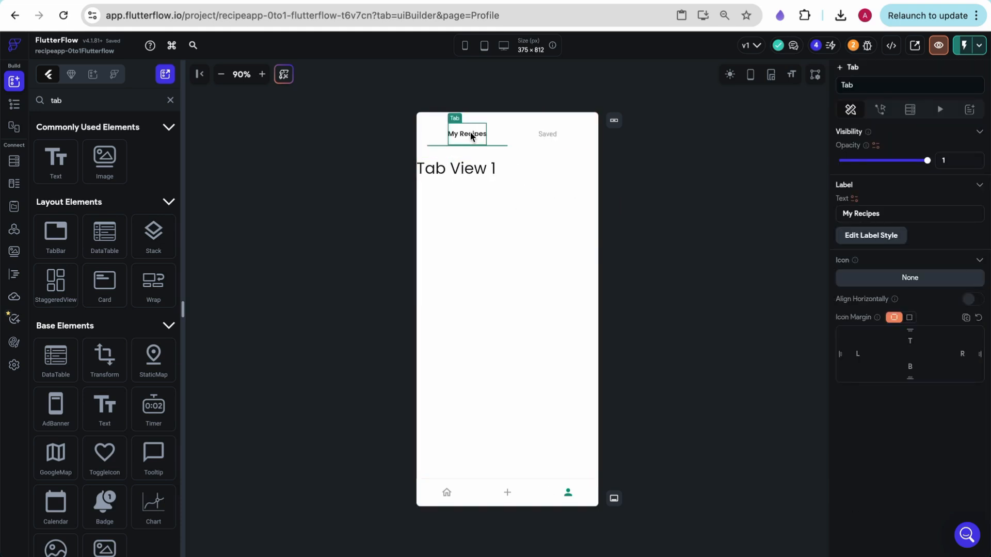
Change the placeholder text in the Saved tab's view to "Tab Viasdfdsafdsf".
click(485, 170)
click(533, 138)
click(546, 134)
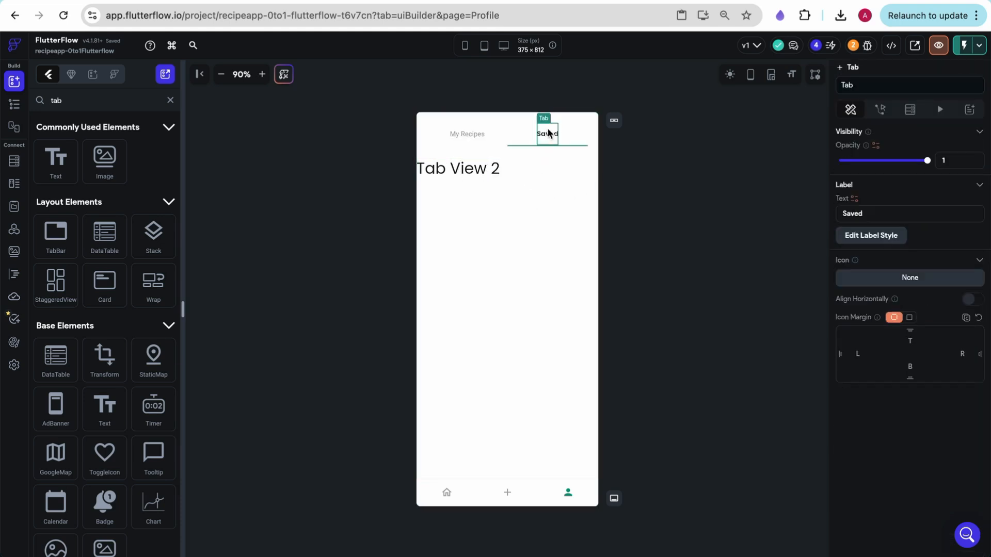
click(483, 168)
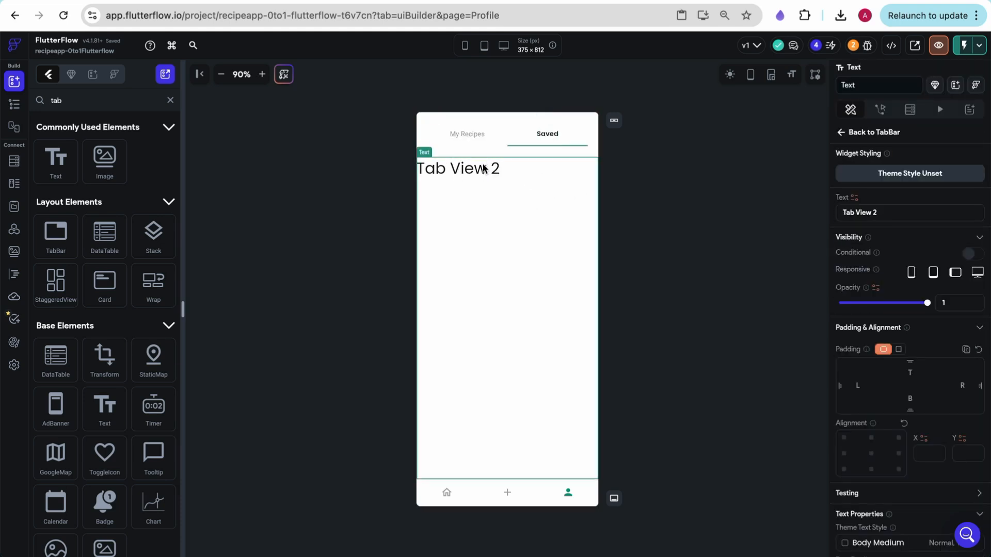
click(876, 216)
key(BackSpace)
key(BackSpace)
key(BackSpace)
key(BackSpace)
text(asdfdsafdsf)
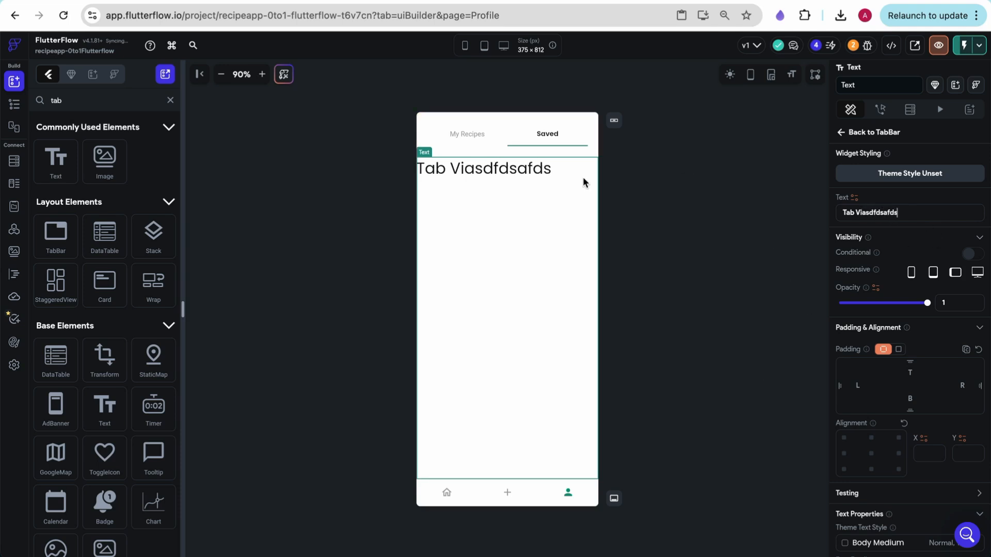
Switch between the My Recipes and Saved tabs to compare the content of their views.
click(465, 134)
click(573, 135)
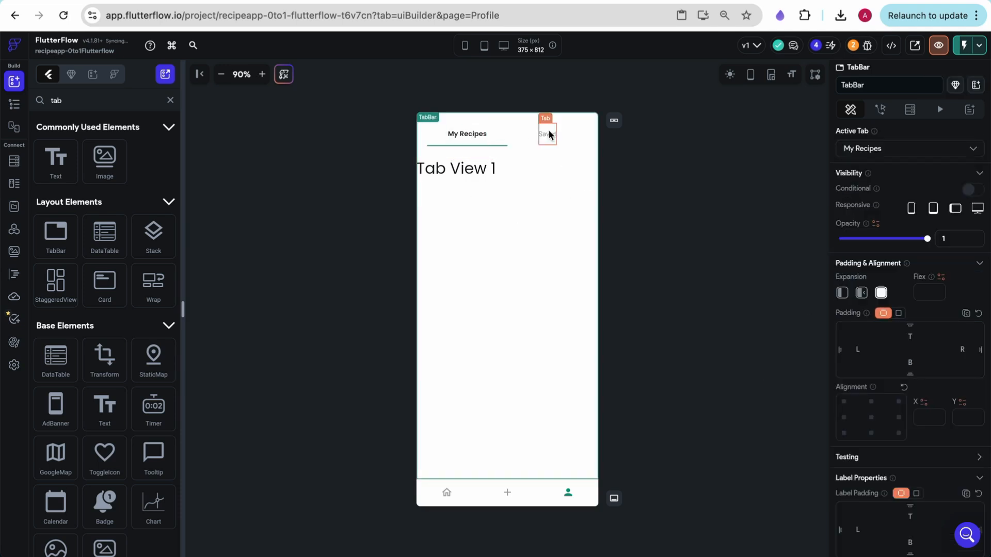
click(547, 133)
click(466, 134)
click(565, 136)
click(547, 133)
Check the tabs and recipe cards of the Profile design in Figma, and return to the Profile page in FlutterFlow.
key(ctrl+Tab)
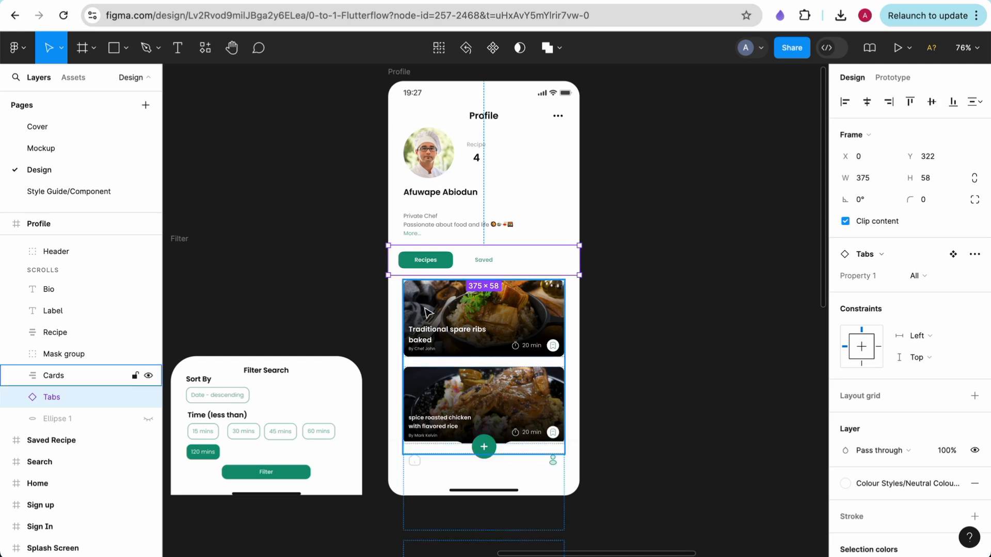
key(ctrl+shift+Tab)
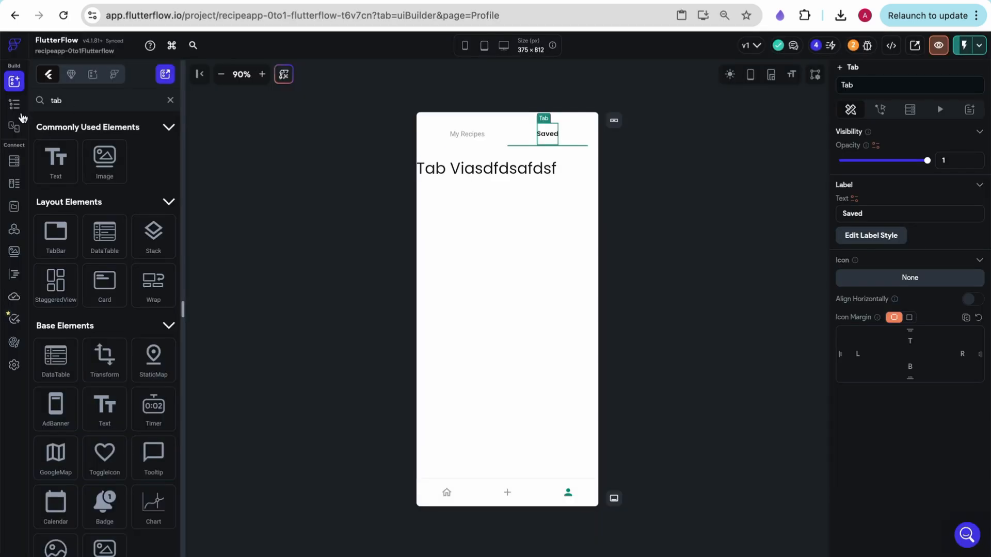
click(252, 230)
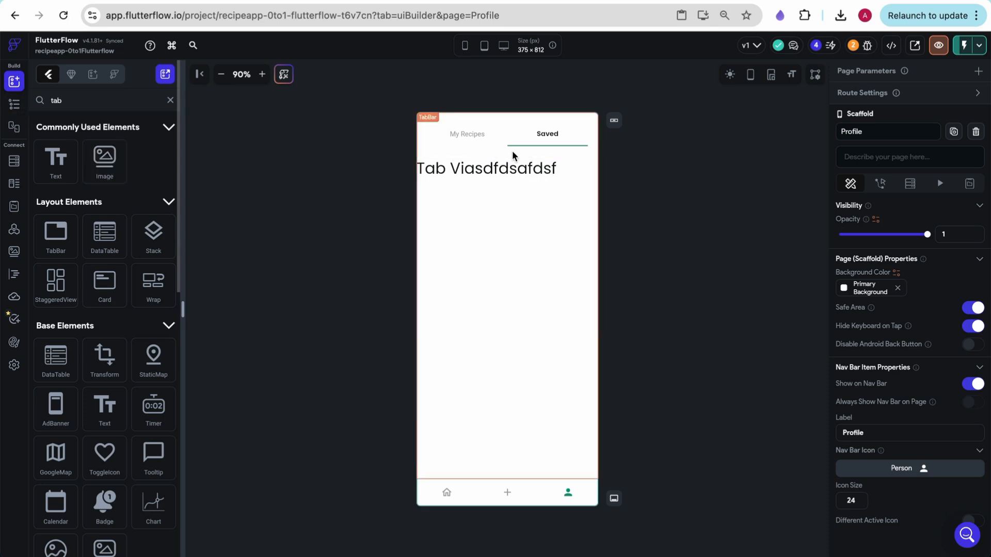
Delete the placeholder text from the My Recipes tab's view.
click(463, 135)
click(478, 171)
key(Delete)
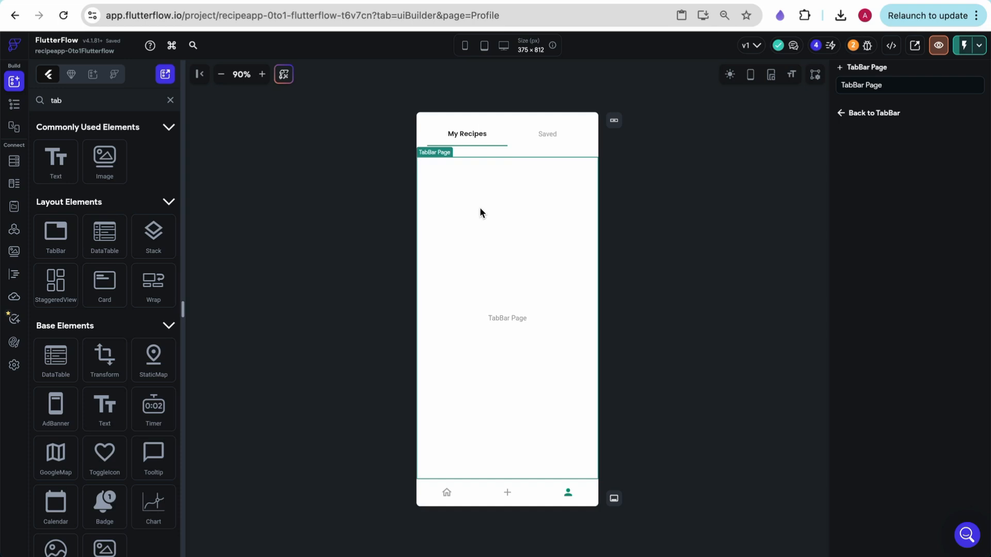
Find the ListView widget and place it in the empty My Recipes tab page.
click(15, 104)
click(14, 81)
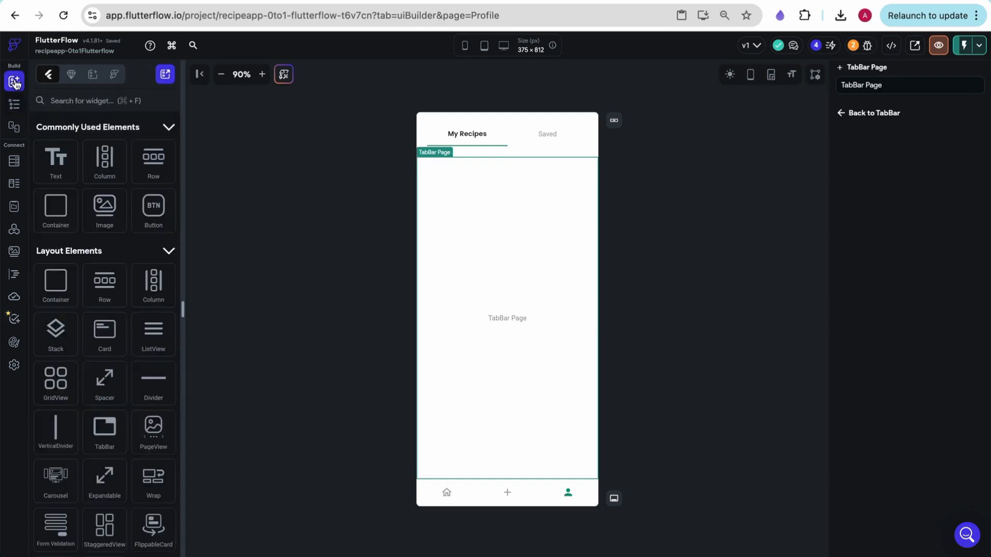
click(81, 104)
text(list)
drag(55, 171, 495, 223)
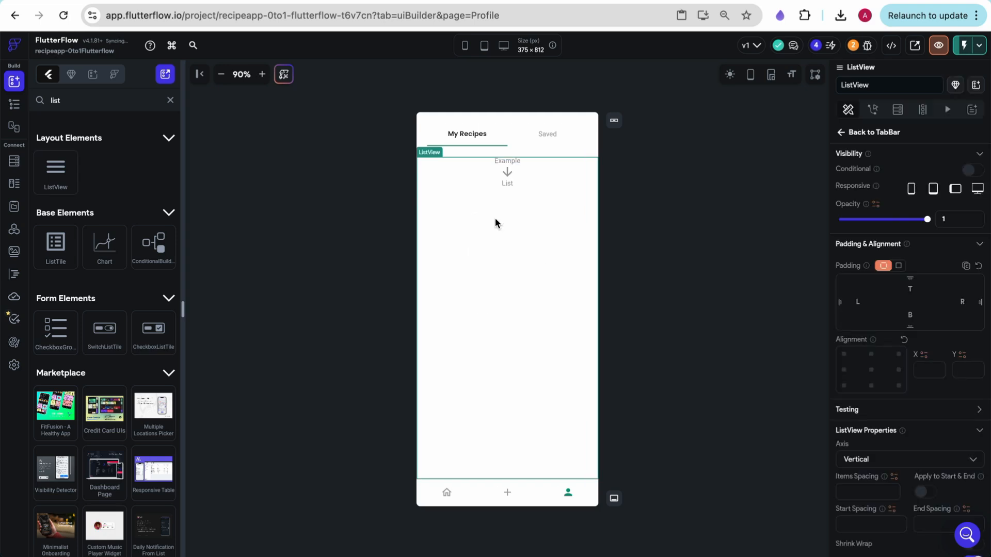
Add a Container inside the ListView on the My Recipes tab.
click(14, 104)
click(13, 82)
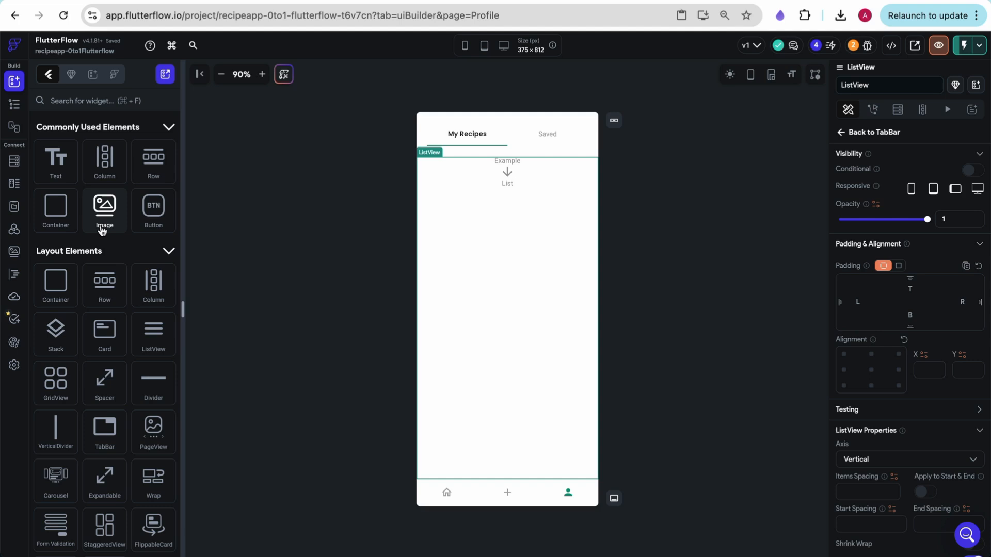
drag(60, 216, 498, 202)
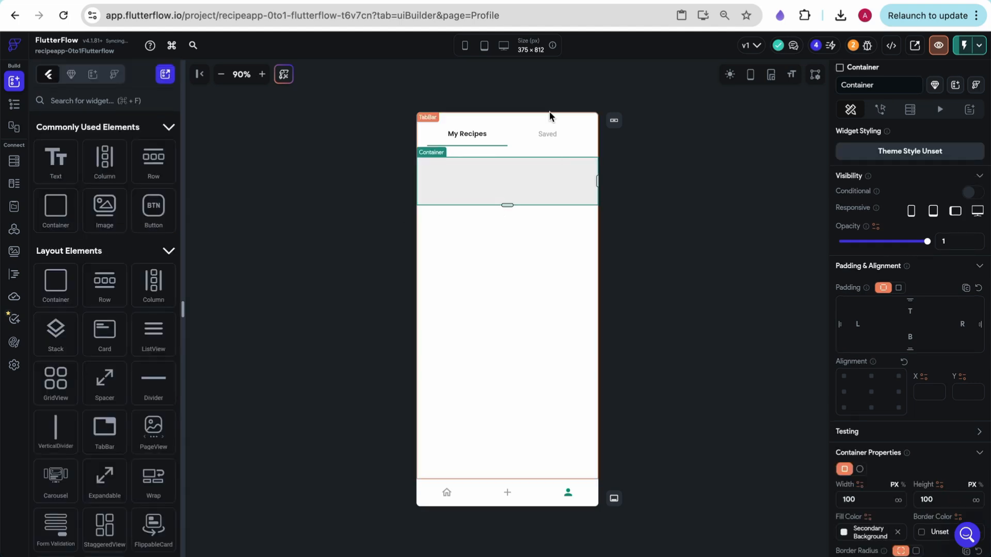
Set the ListView's padding to 16 on all four sides.
scroll(911, 445, down, 3)
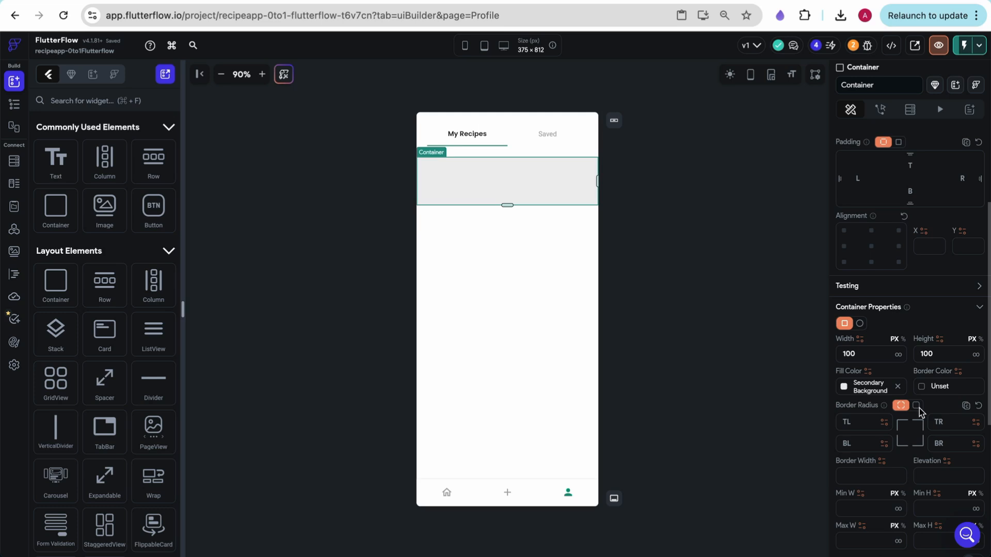
click(560, 283)
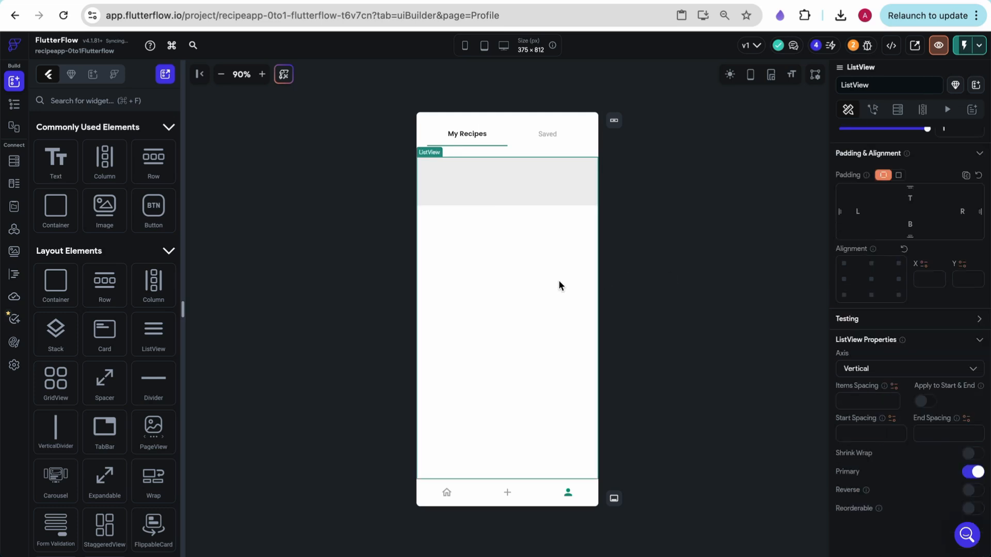
click(913, 200)
text(16)
click(954, 210)
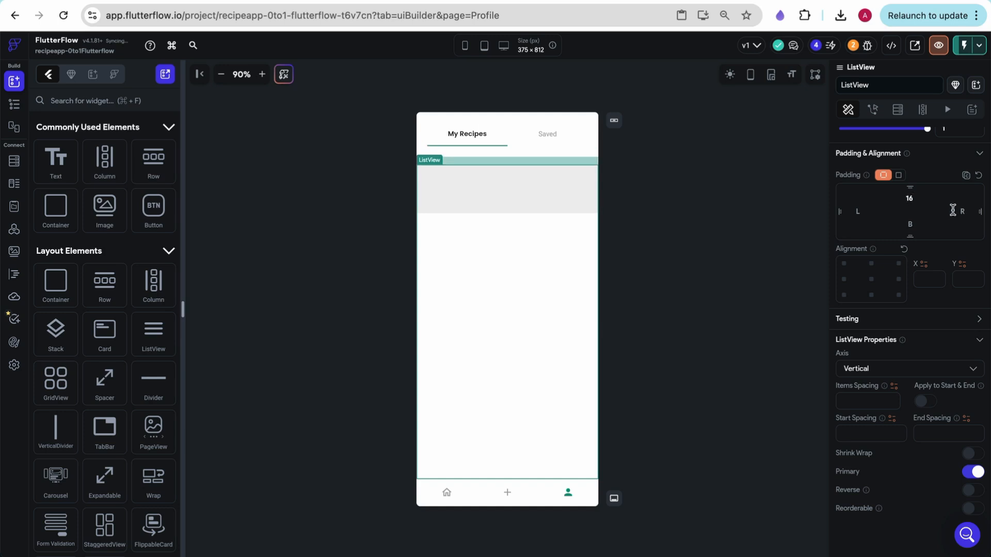
text(16)
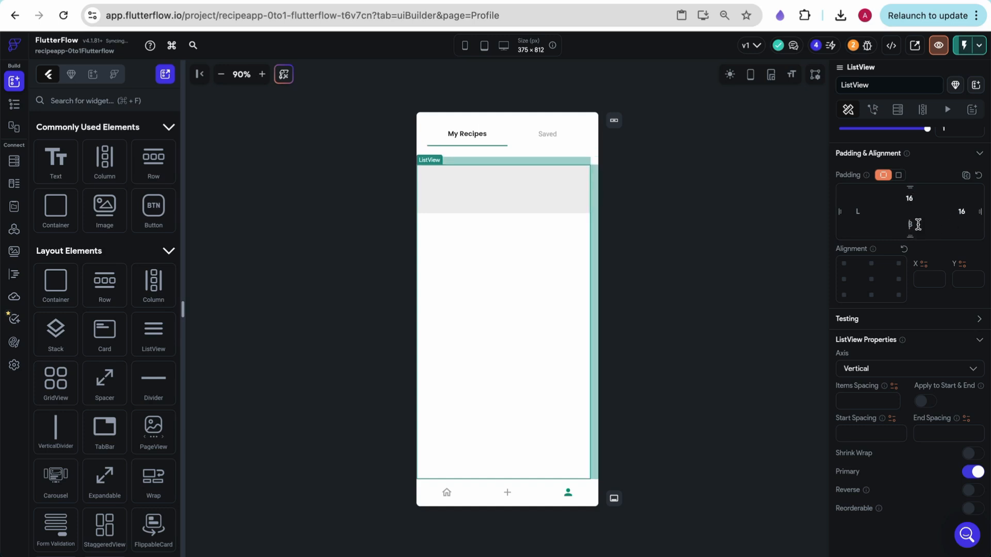
text(16)
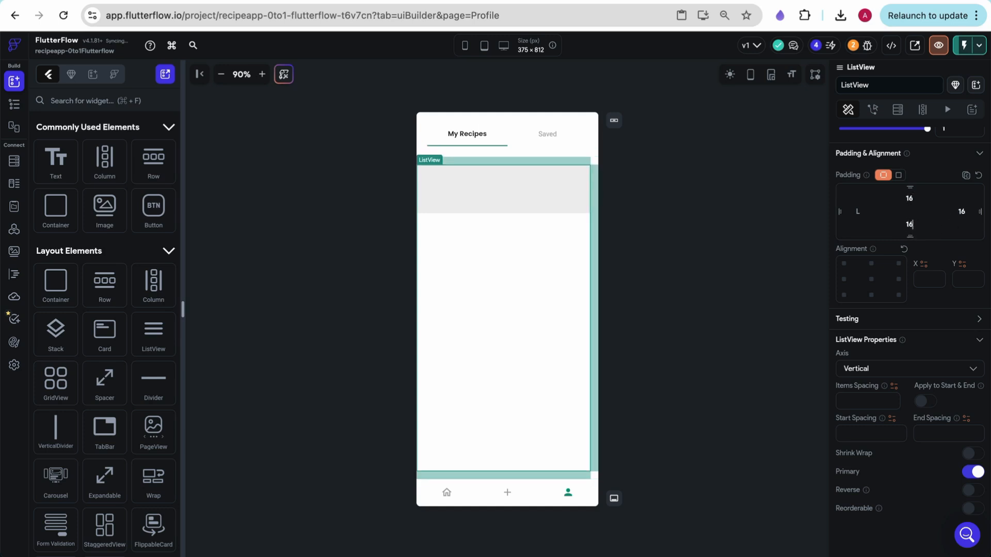
click(848, 211)
text(16)
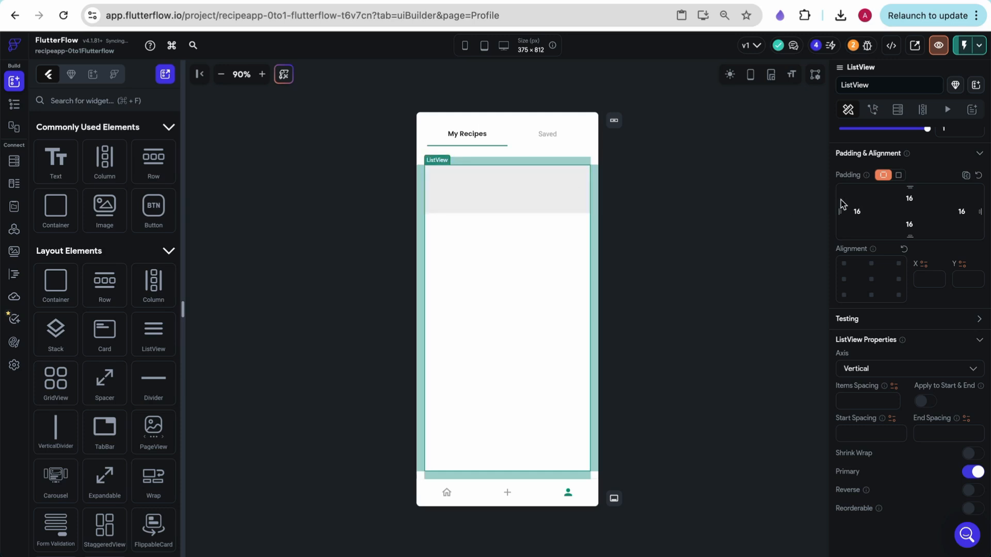
Change the ListView's left and right padding to 32.
double_click(858, 212)
text(3)
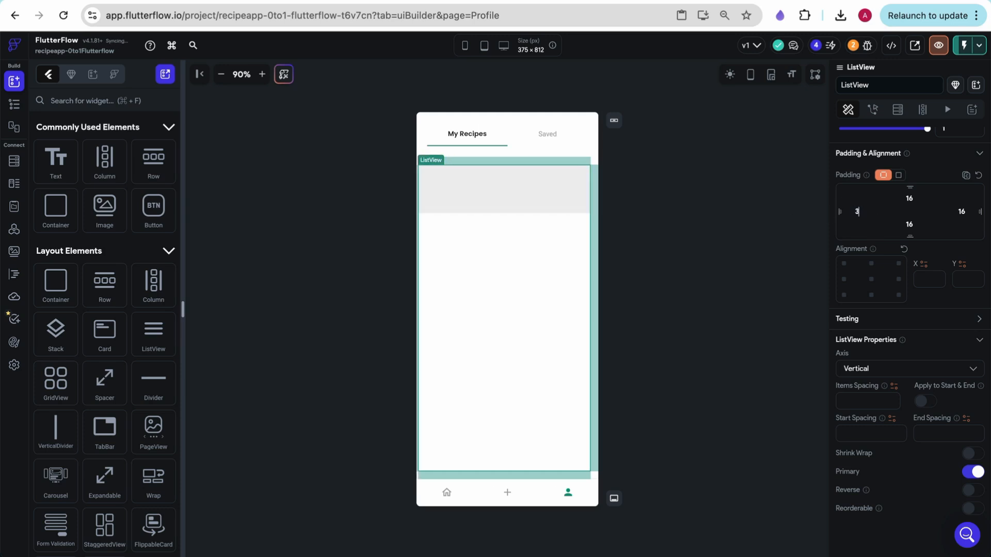
text(2)
double_click(962, 211)
text(32)
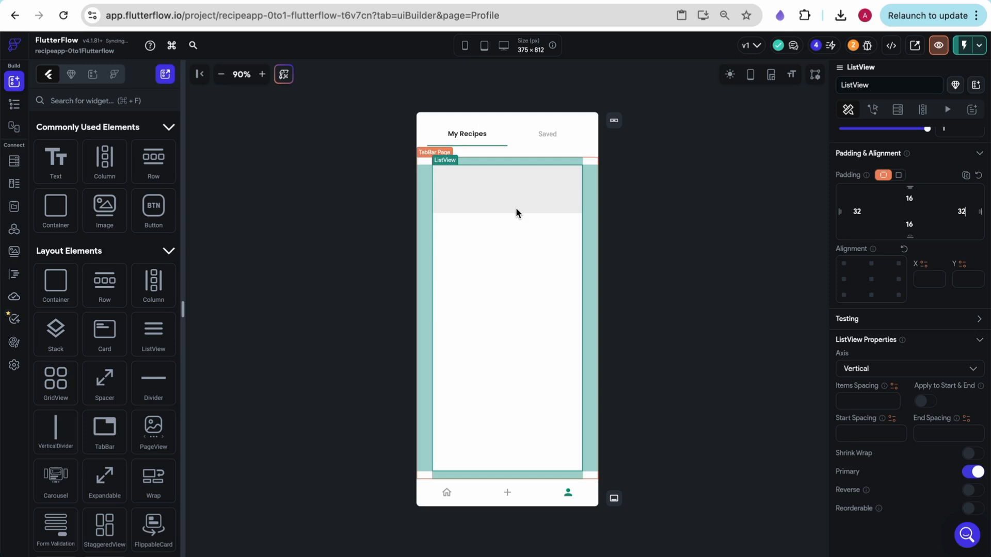
Give the container infinite width, a height of 150 and a uniform border radius of 12.
click(507, 209)
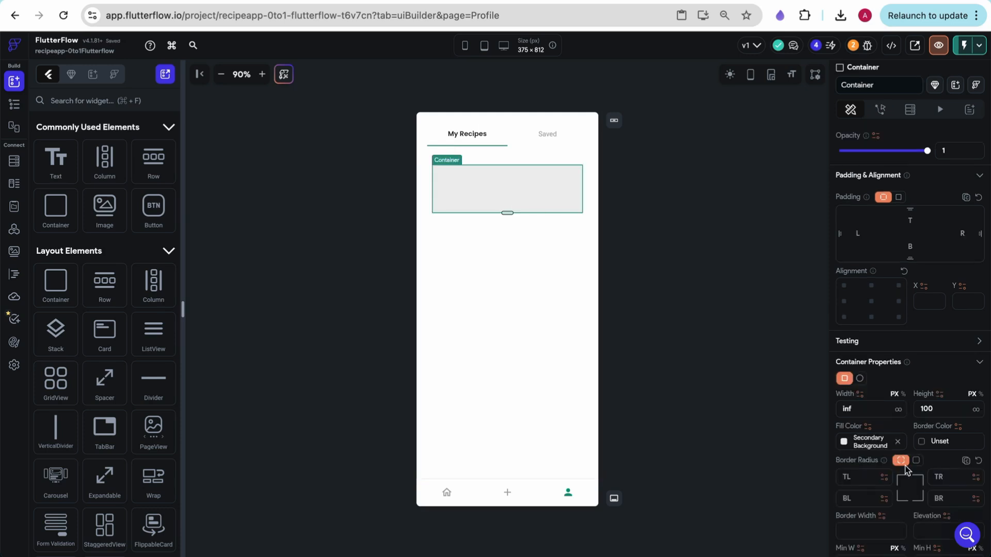
double_click(926, 408)
text(150)
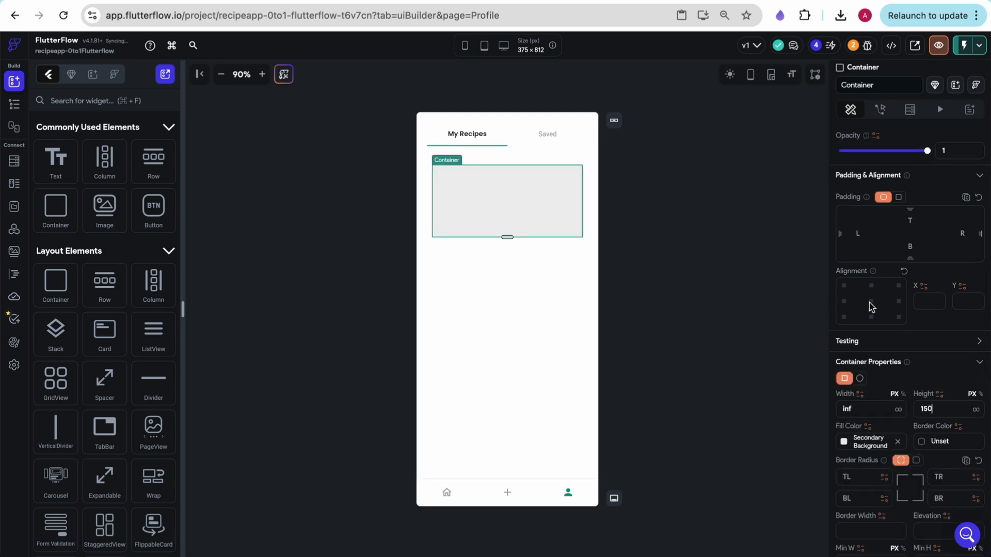
scroll(908, 433, down, 5)
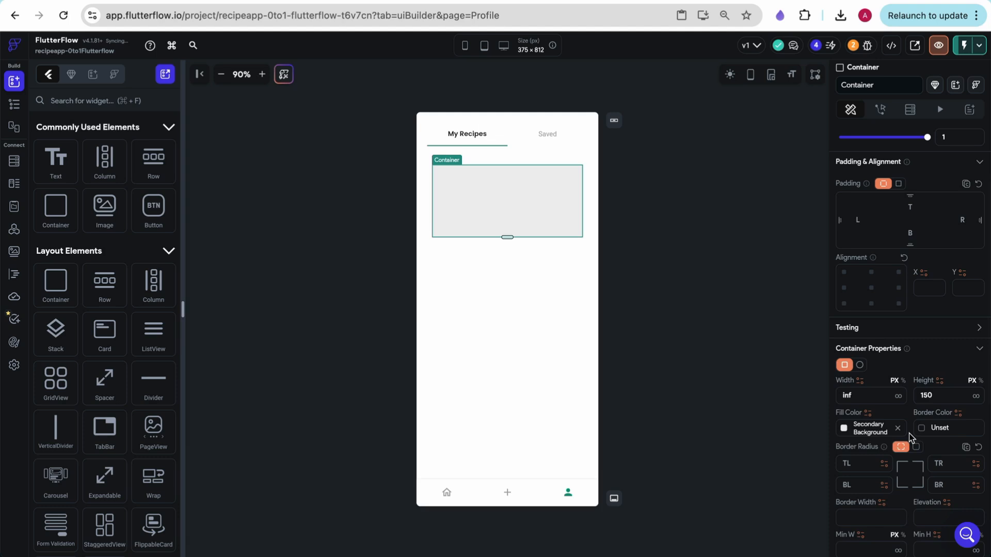
click(916, 316)
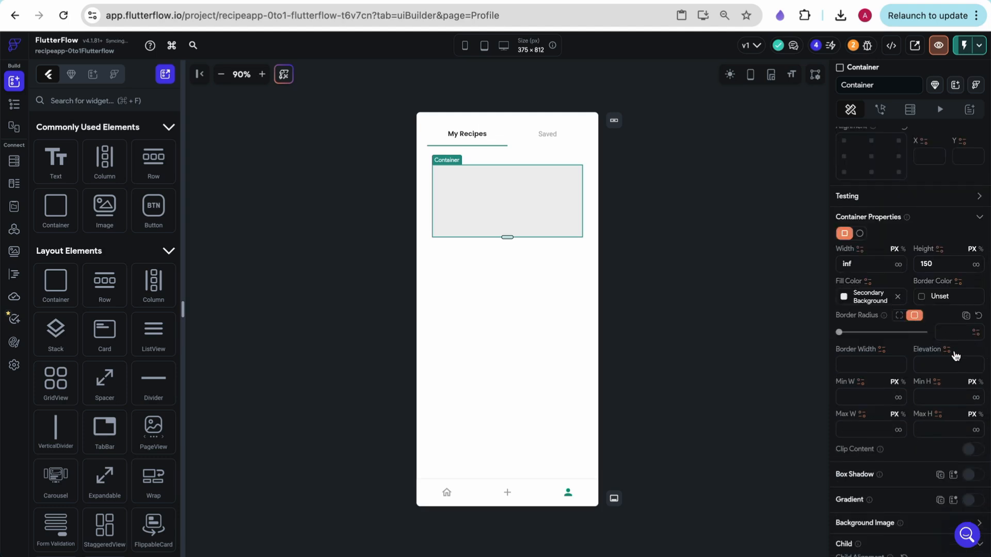
click(755, 269)
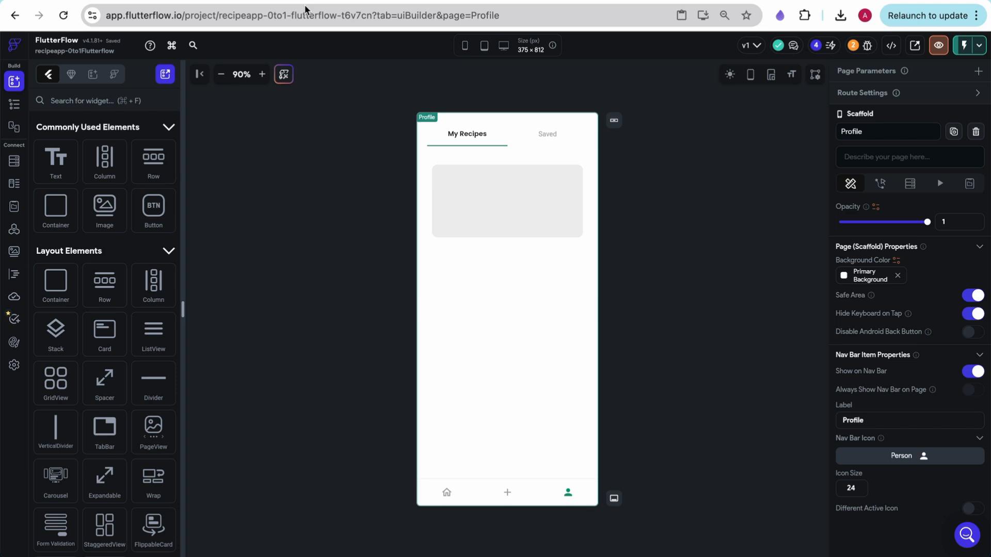
Find the Stack widget and place it inside the rounded container.
click(465, 202)
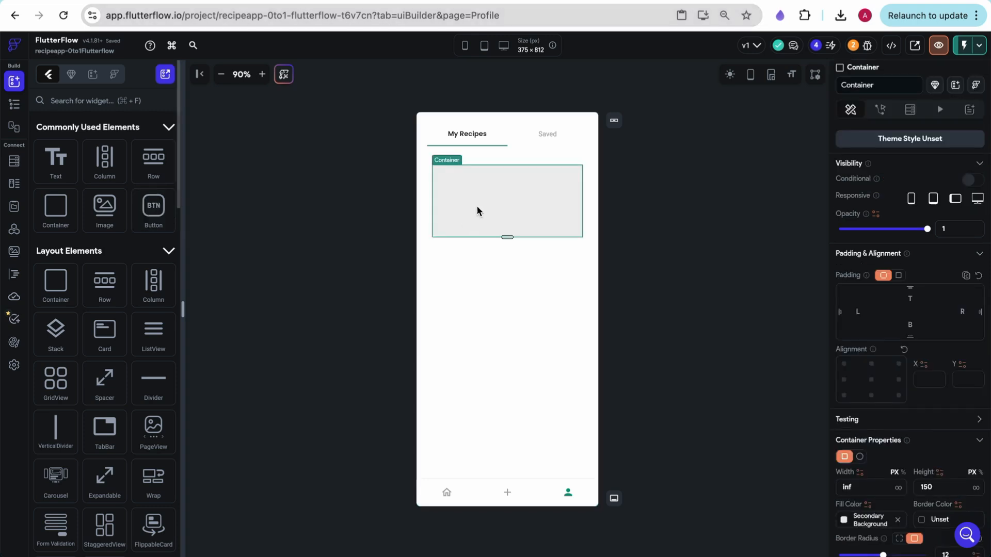
key(super+f)
text(sta)
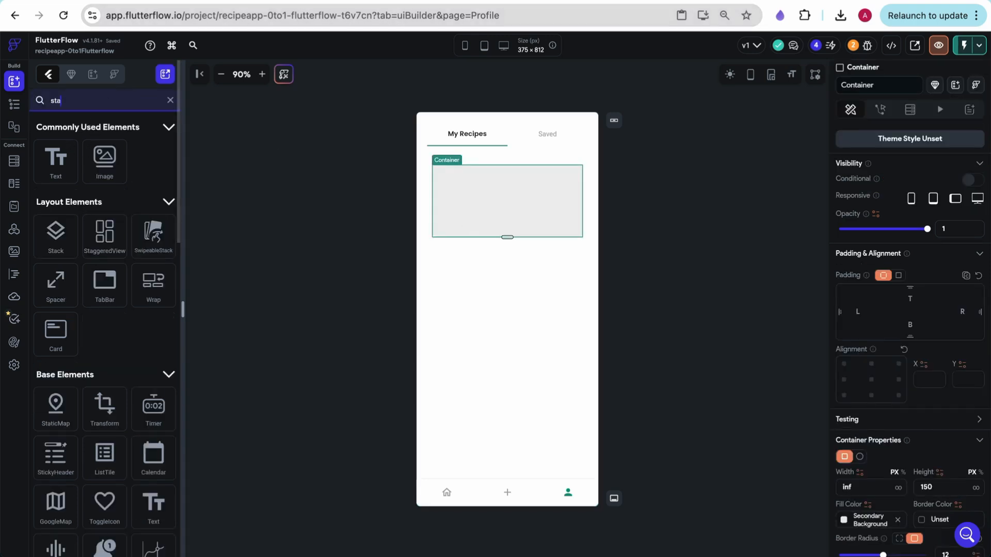
drag(56, 235, 451, 194)
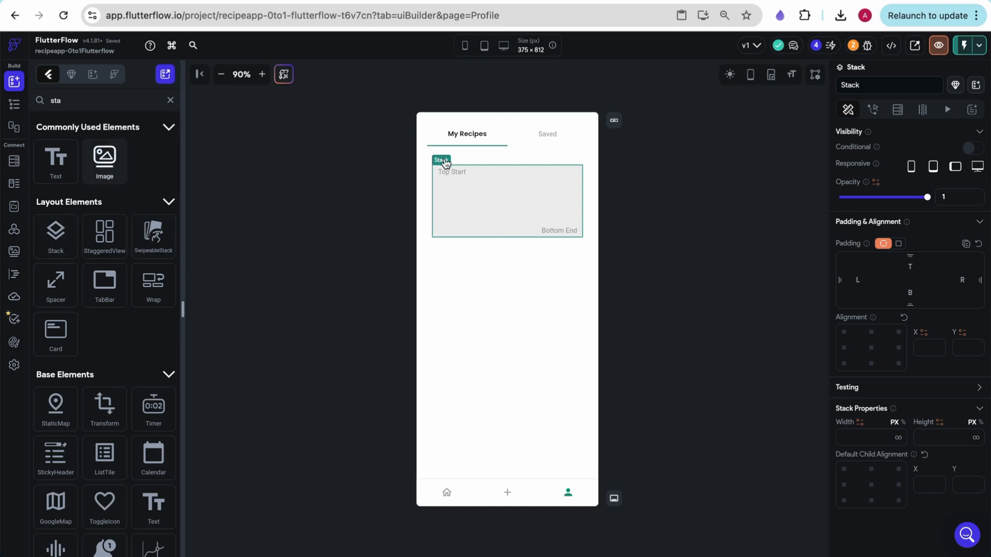
Add an Image to the Stack with infinite width and height and a border radius of 12.
drag(106, 160, 471, 178)
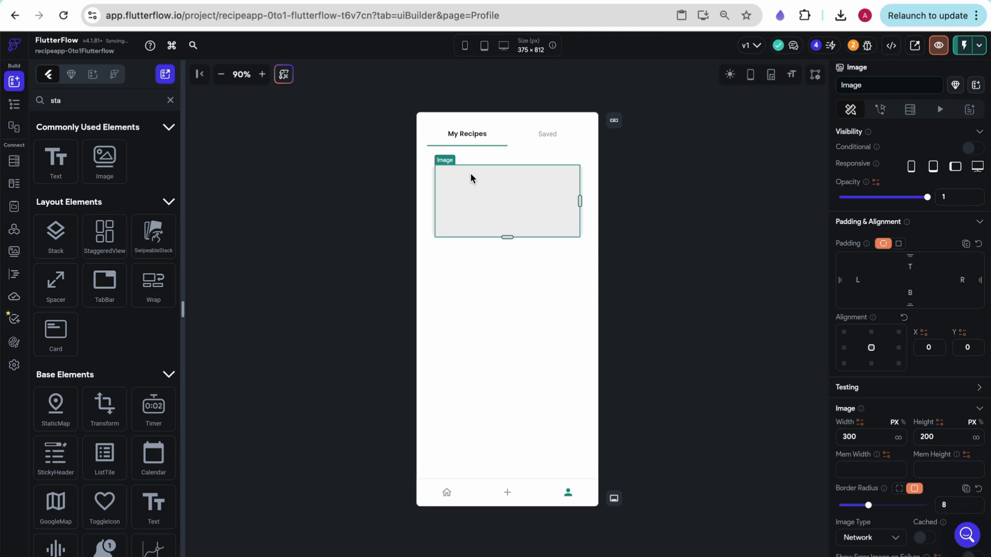
click(19, 103)
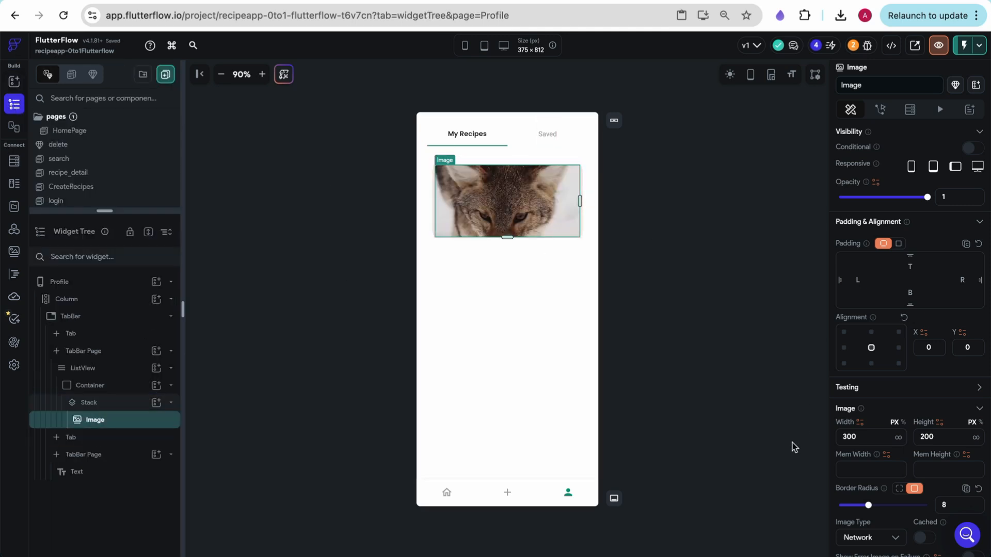
click(899, 438)
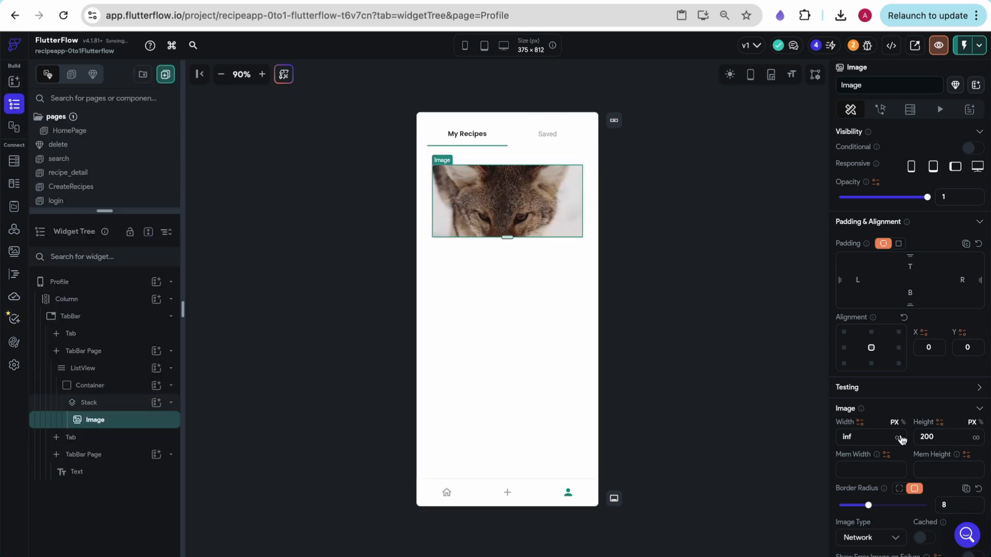
click(975, 437)
key(BackSpace)
text(12)
Add a Row as a child of the Stack and align it to the bottom center of the image.
click(155, 407)
click(156, 408)
click(157, 407)
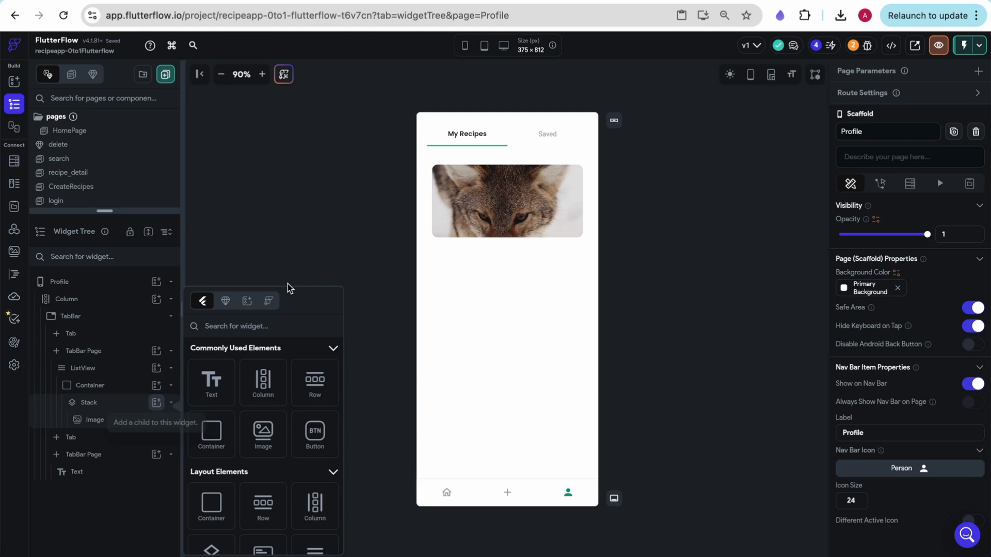
text(row)
click(209, 395)
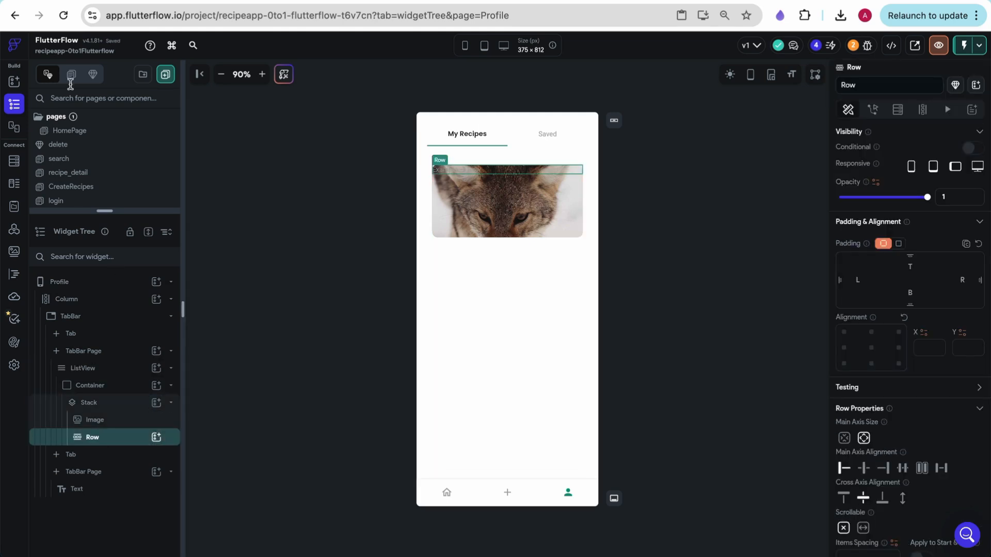
scroll(898, 458, down, 1)
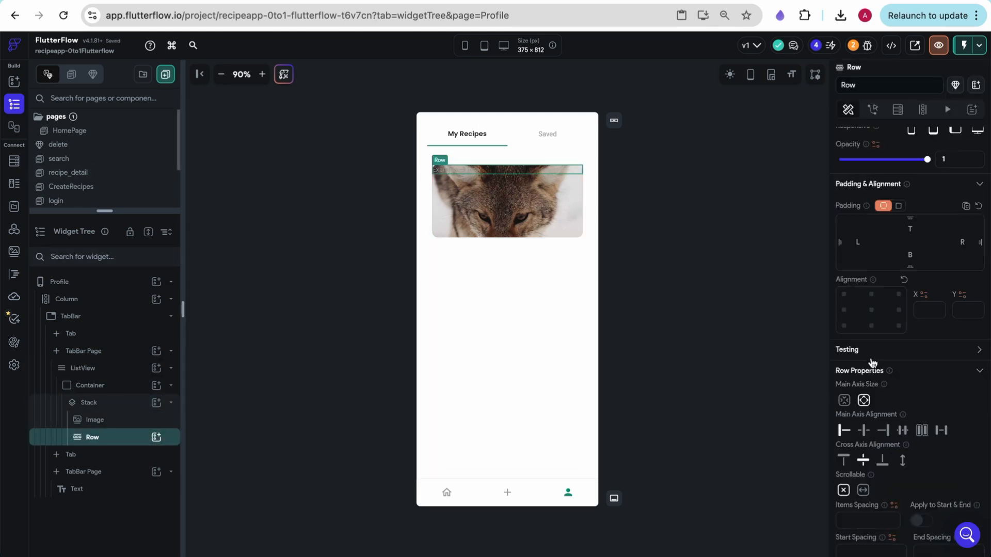
click(871, 325)
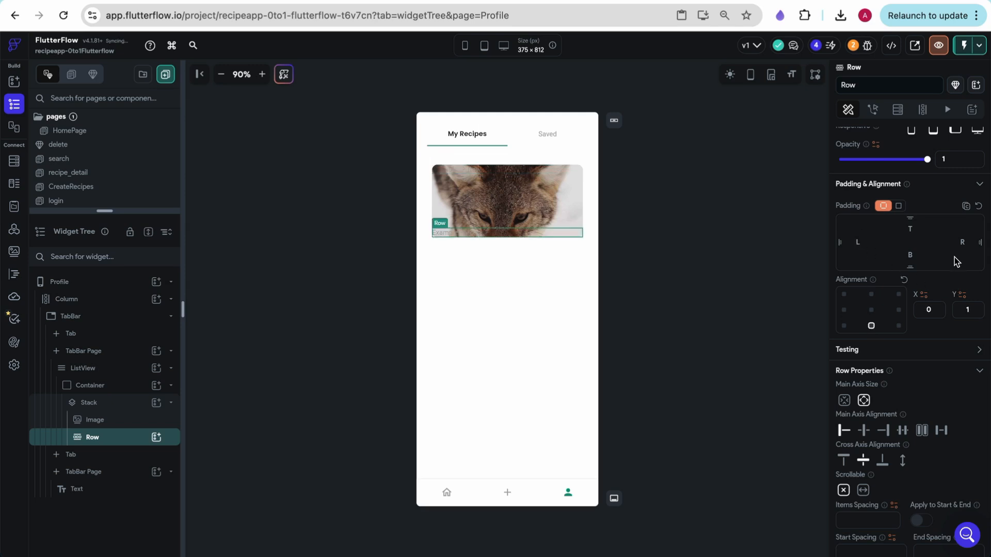
Give the Row a padding of 8 on its left, bottom and right sides.
text(88)
click(962, 243)
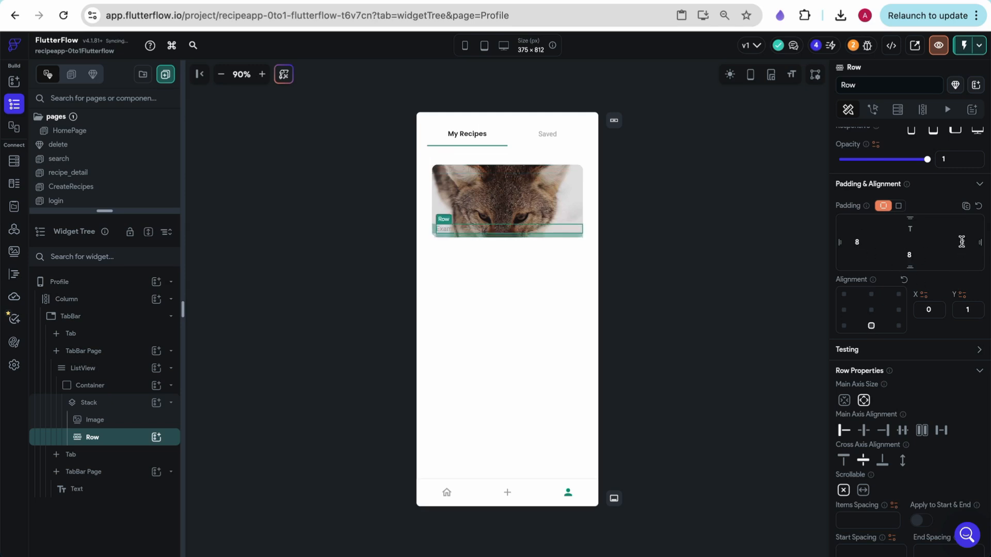
text(8)
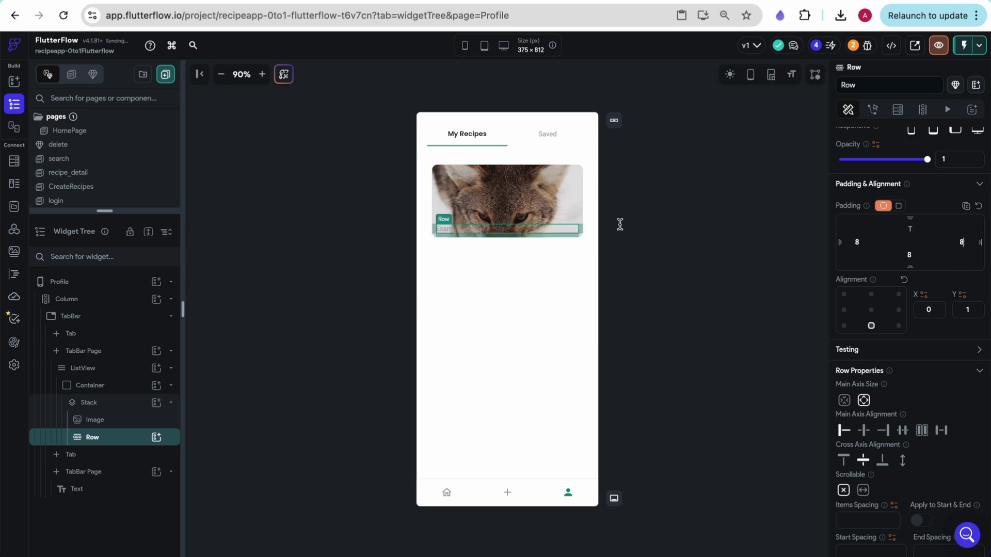
Add a Column inside the Row and place two Text widgets in it.
click(14, 81)
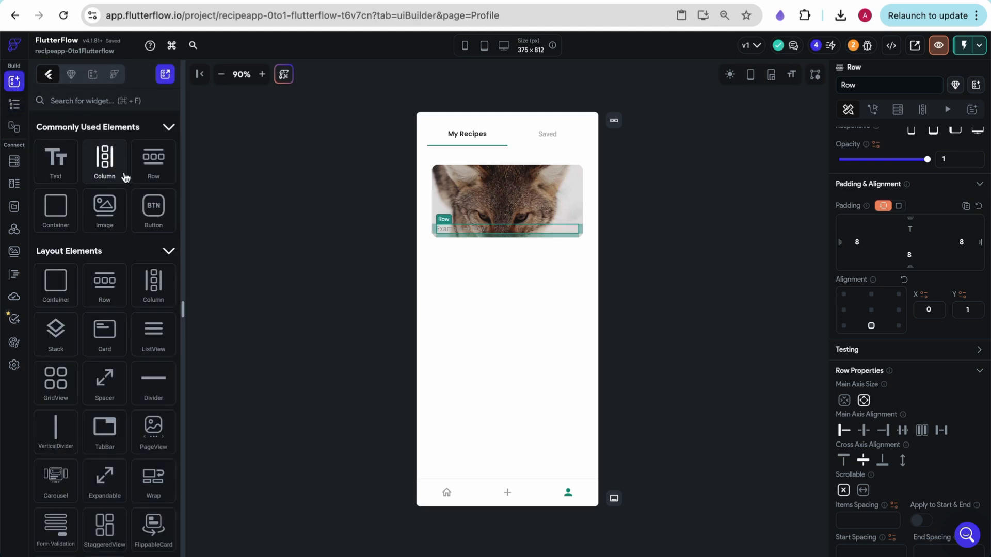
drag(116, 170, 422, 222)
drag(57, 162, 450, 174)
drag(59, 165, 459, 196)
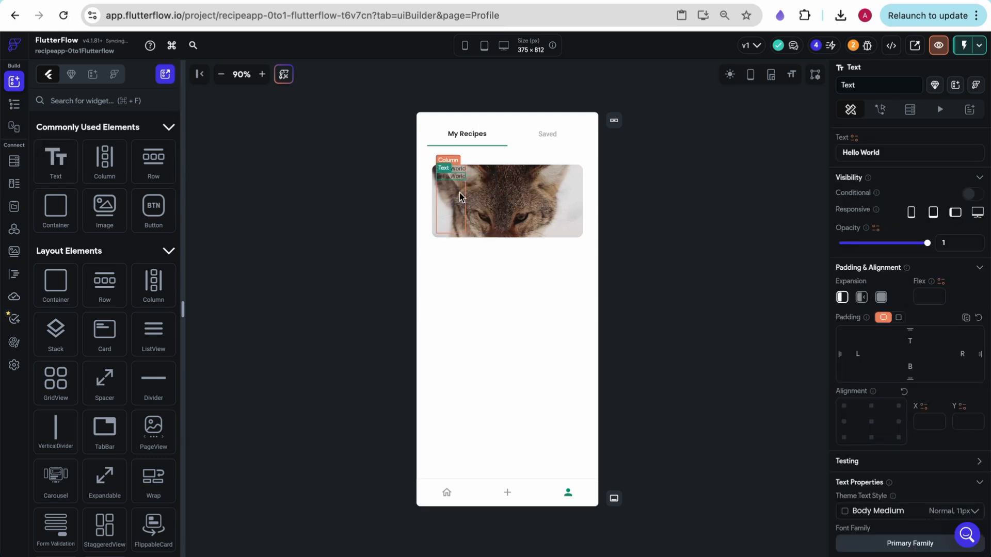
Find the ToggleIcon widget and add it to the Row beside the text Column.
click(17, 107)
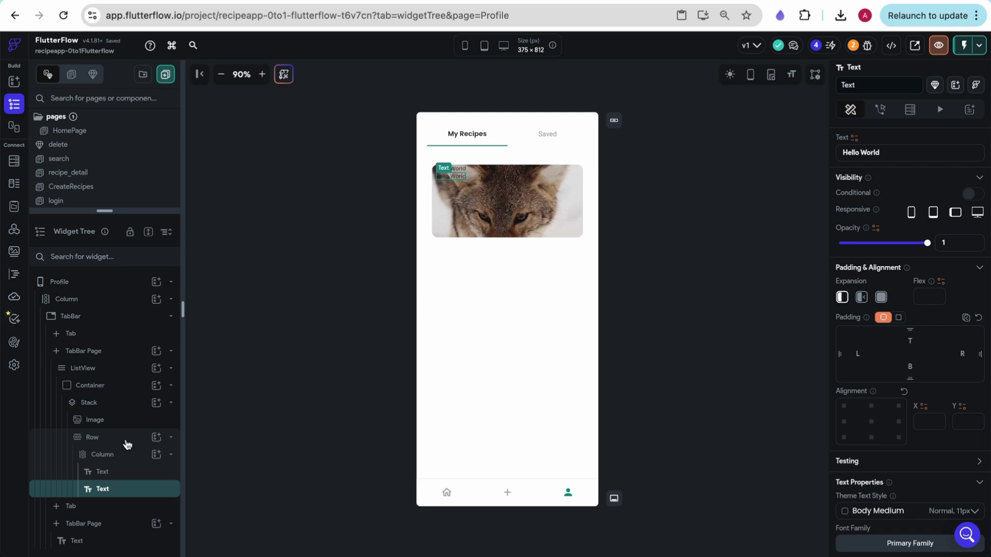
click(101, 440)
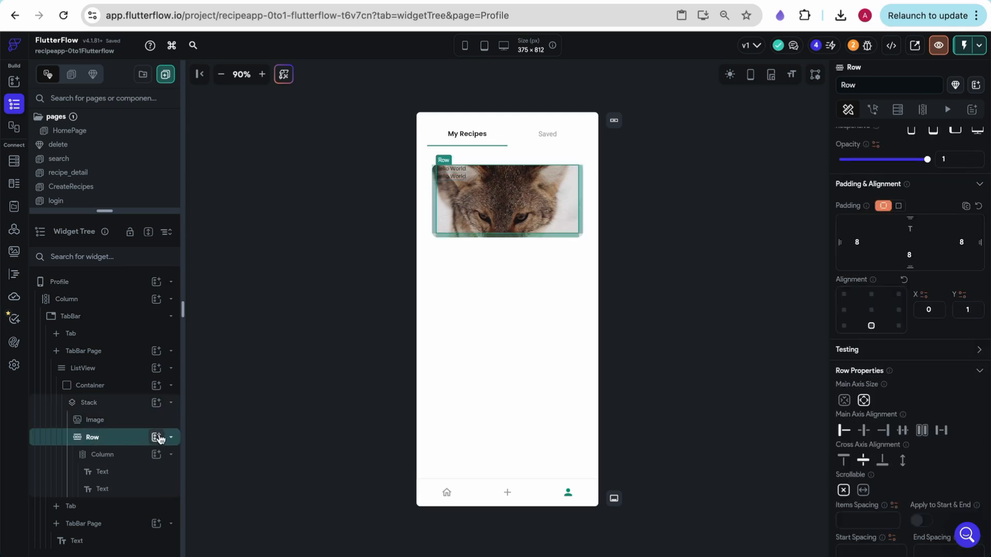
click(156, 437)
text(toggle)
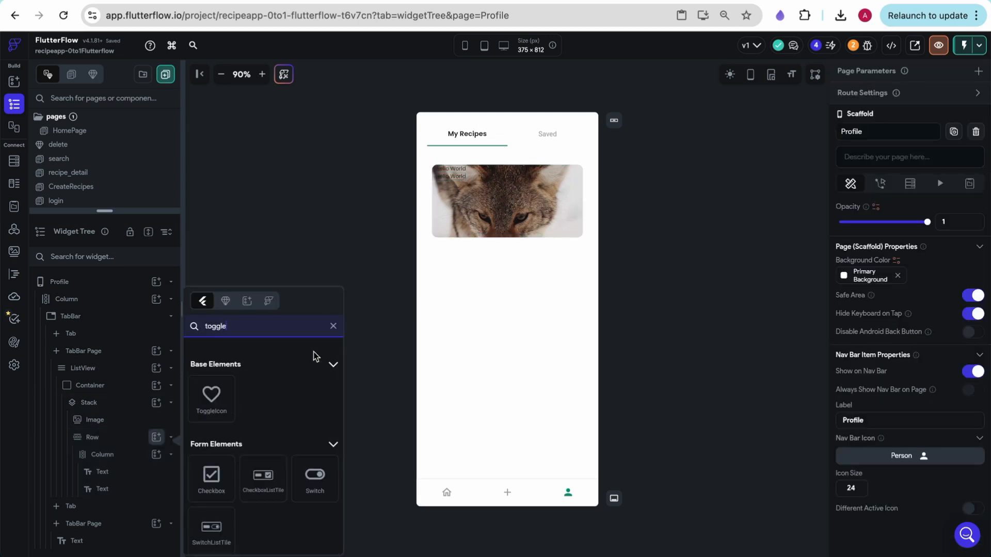
click(218, 399)
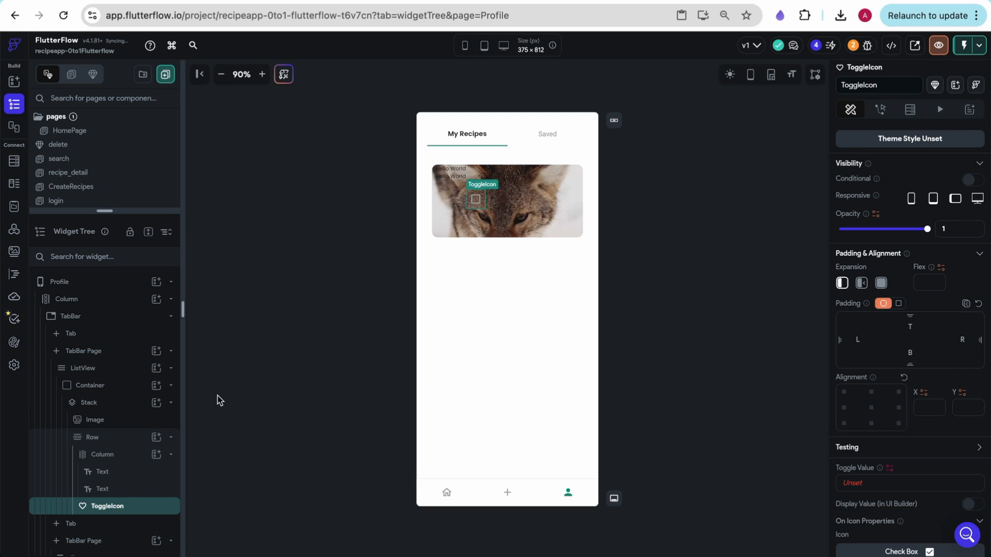
Set the Row's main axis alignment to space between and its cross axis alignment to end.
scroll(95, 409, down, 1)
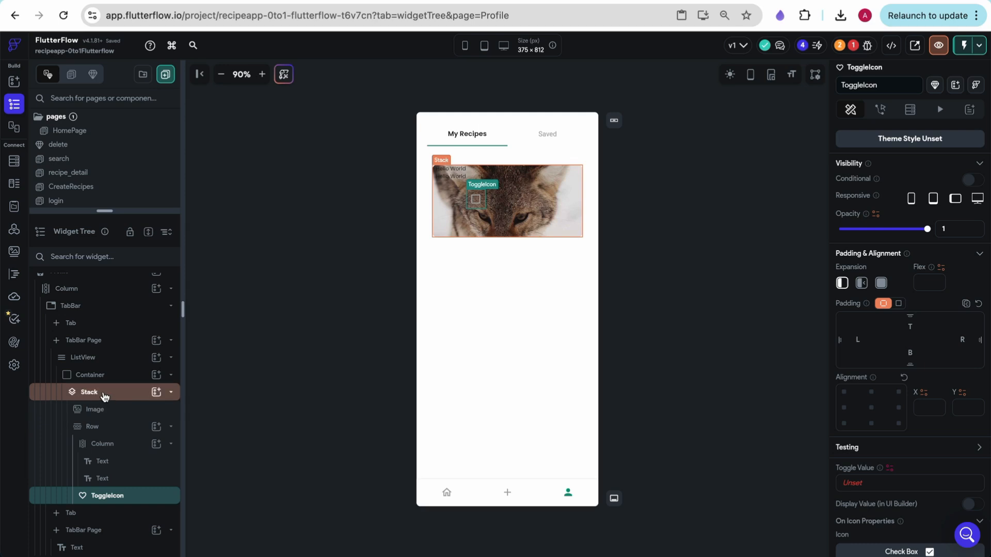
click(101, 426)
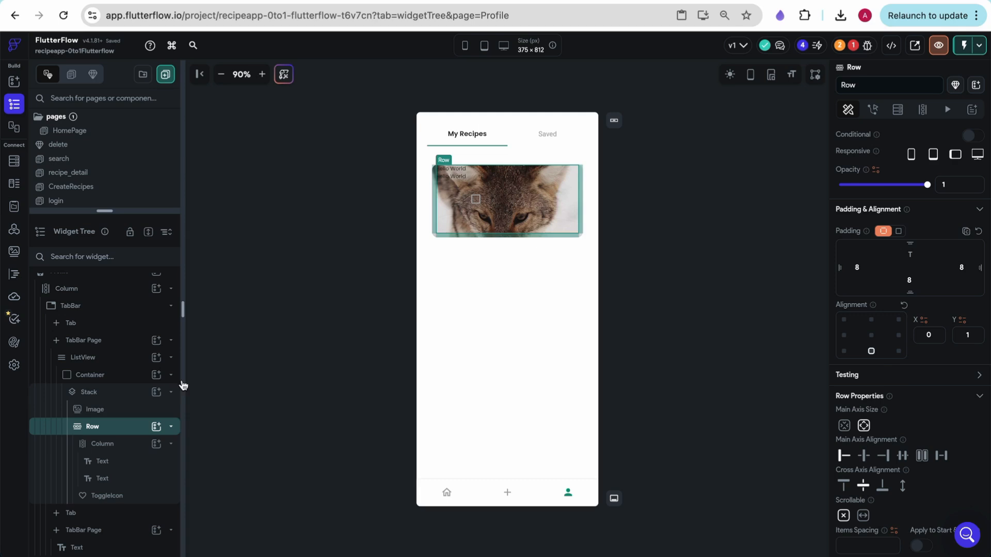
click(940, 460)
click(883, 487)
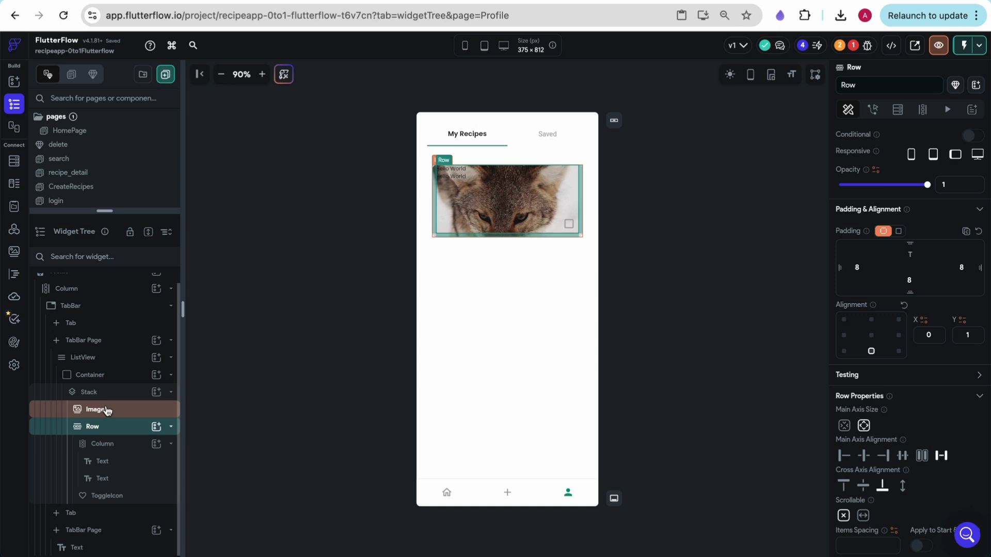
Set the text Column's main axis size to minimum and its items spacing to 4.
click(104, 444)
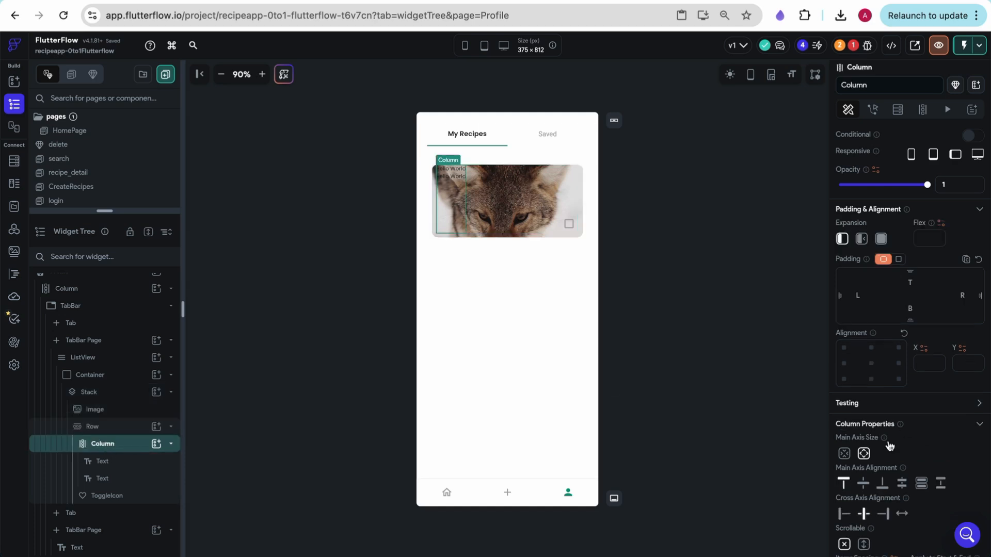
click(844, 455)
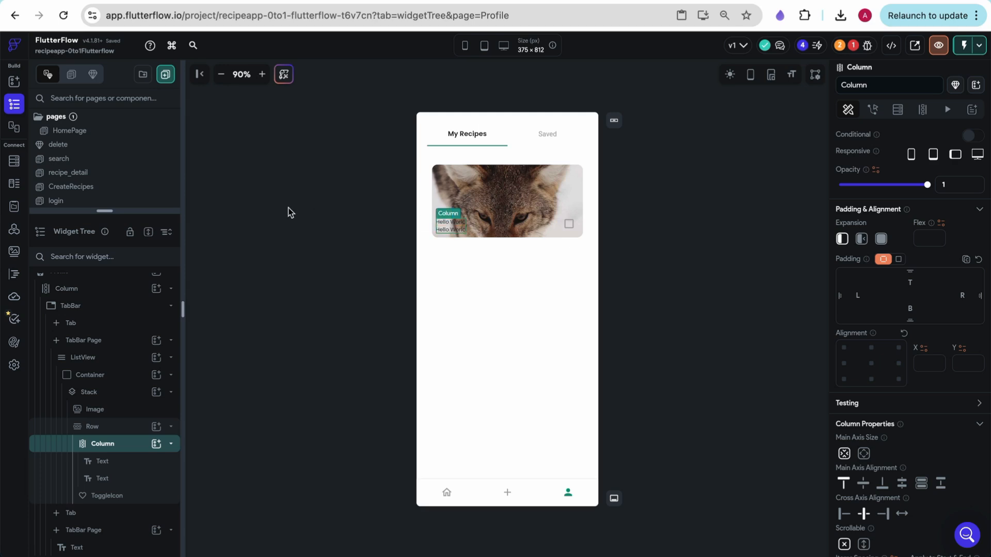
scroll(878, 439, down, 2)
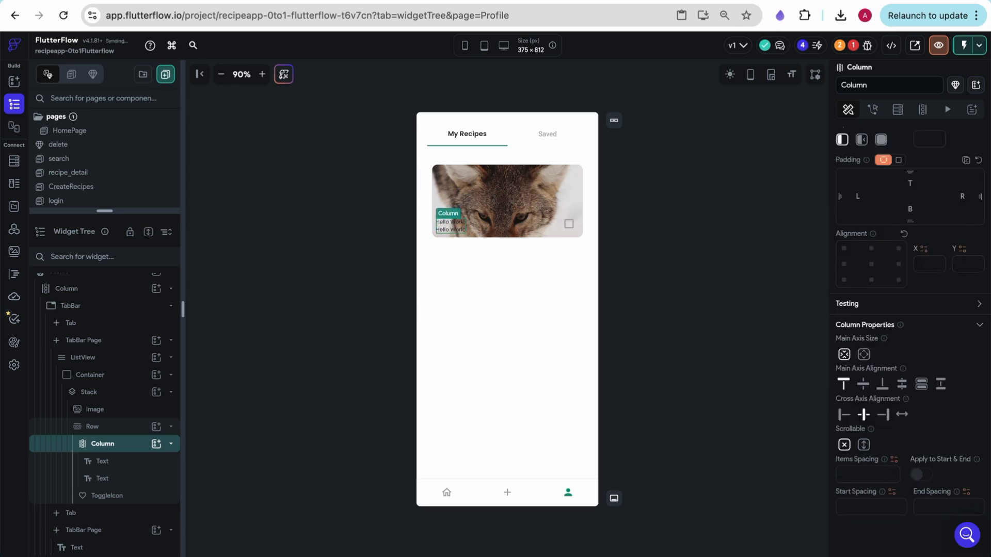
text(4)
Give the upper Text in the card the Body Small theme style and a font size of 14.
click(460, 221)
click(875, 437)
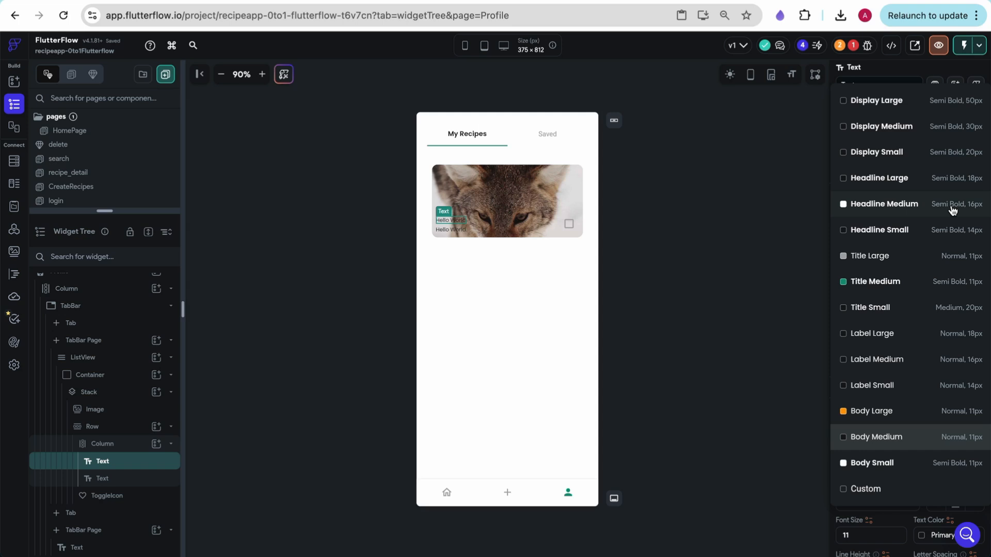
click(959, 474)
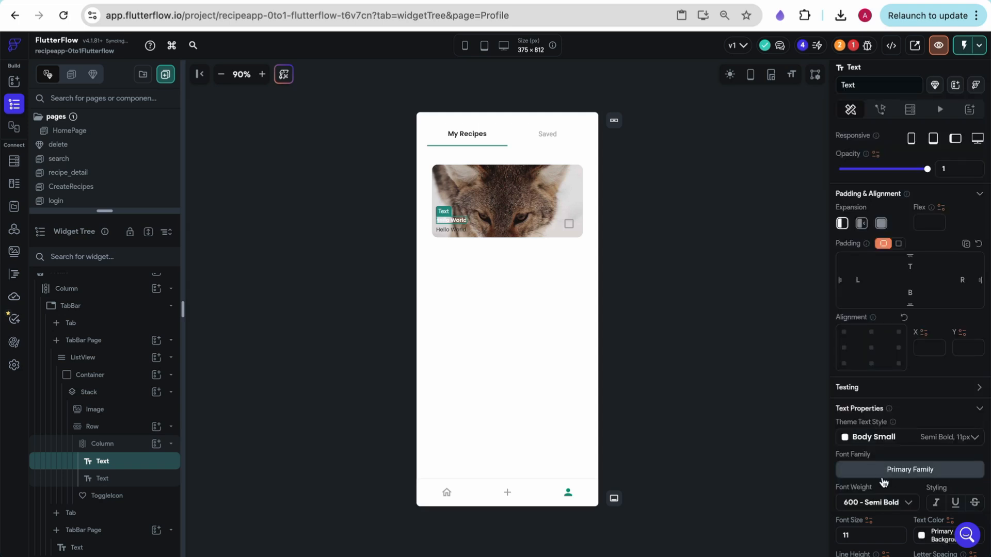
scroll(872, 519, down, 1)
click(859, 505)
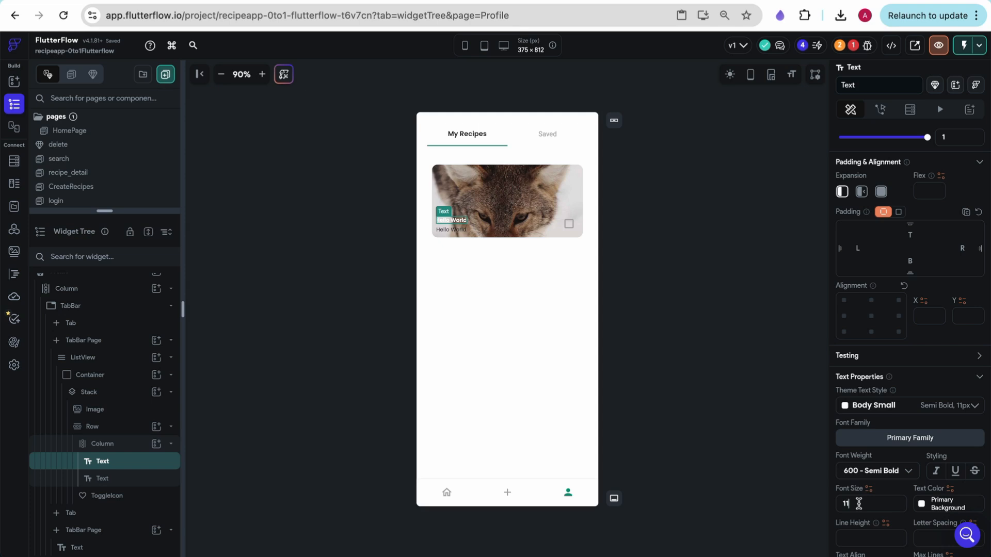
key(BackSpace)
text(4)
key(Return)
Apply the Body Small theme style to the lower Text in the card.
click(456, 229)
click(895, 404)
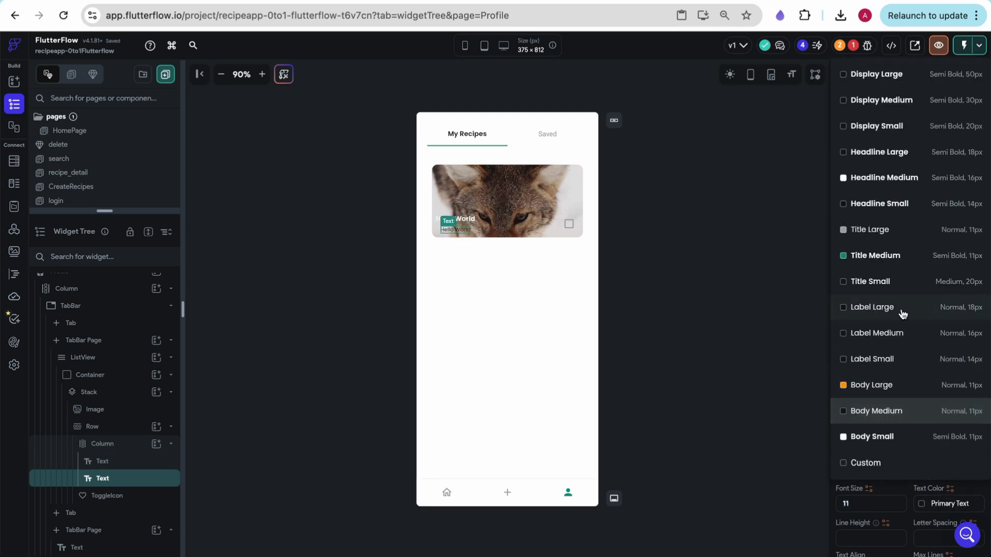
click(904, 438)
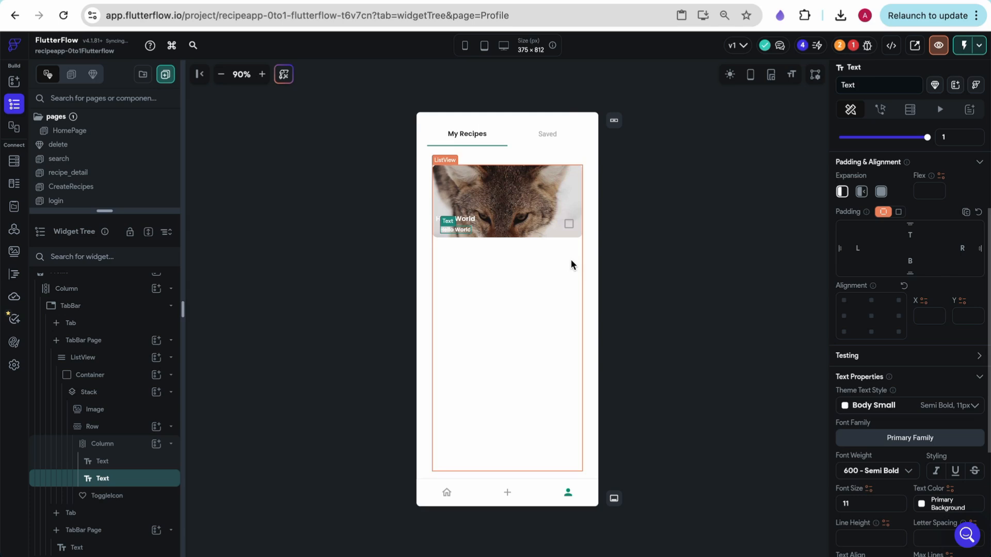
Set the text Column's cross axis alignment to start so both texts line up on the left.
click(517, 226)
click(472, 226)
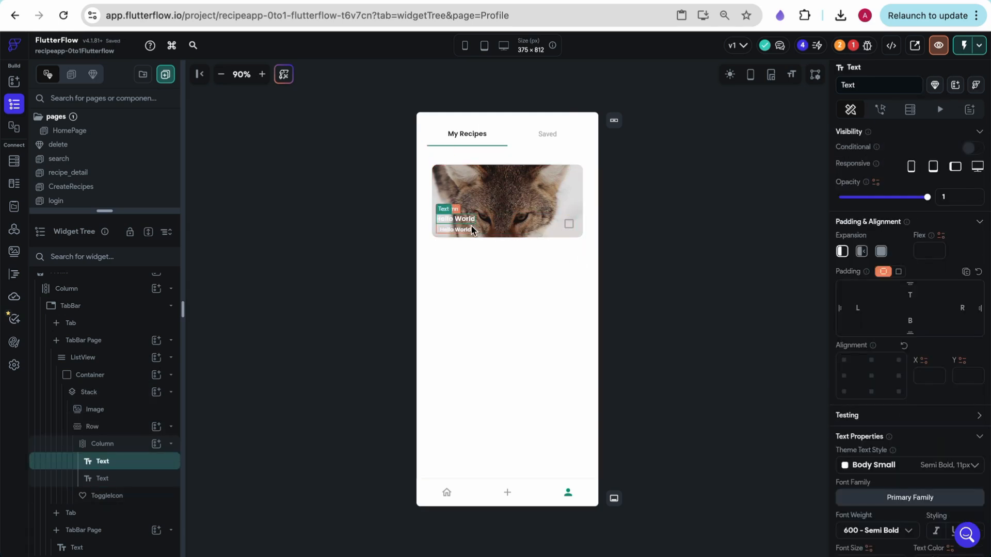
click(473, 229)
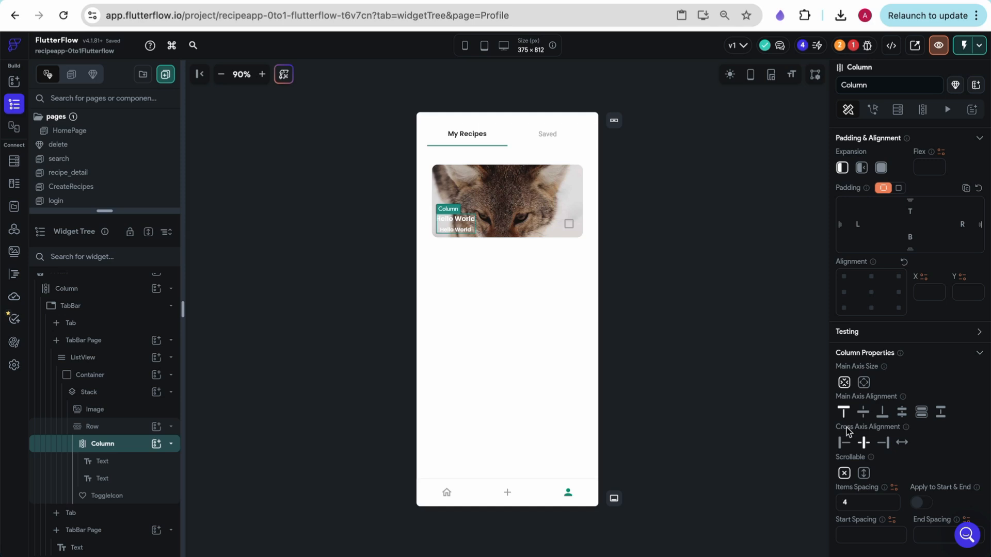
click(843, 442)
Set both the on and off icon colors of the ToggleIcon to Primary Background.
click(569, 223)
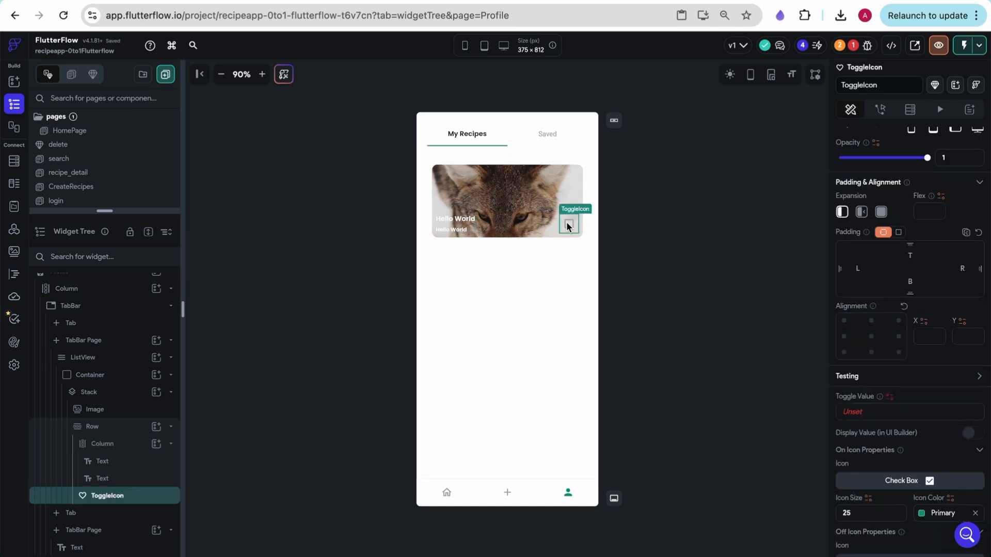
scroll(886, 473, down, 2)
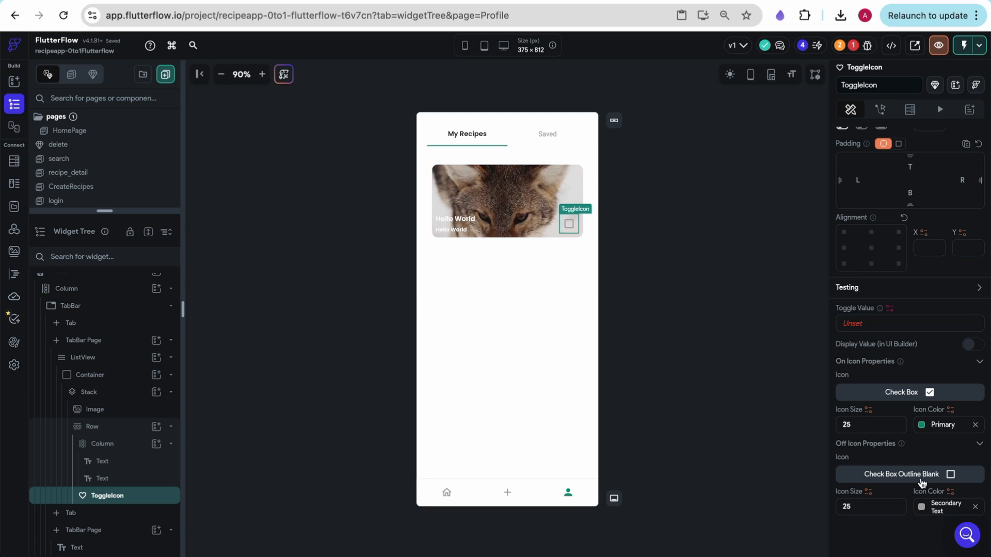
click(923, 425)
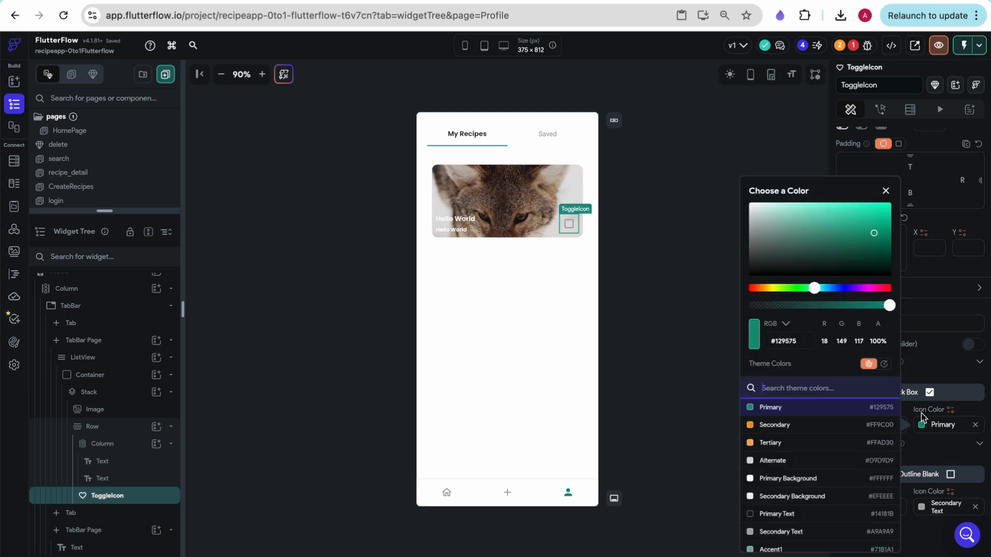
click(771, 478)
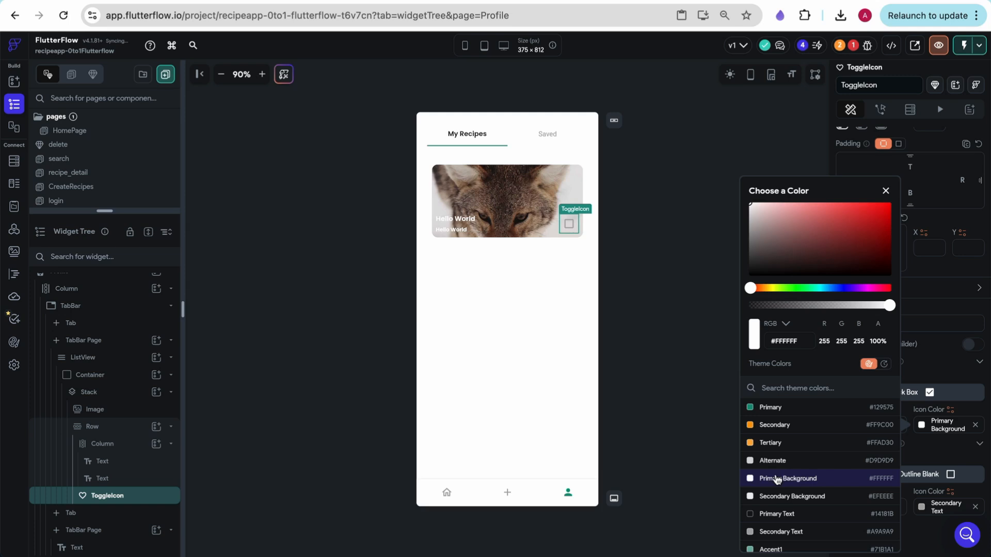
click(922, 507)
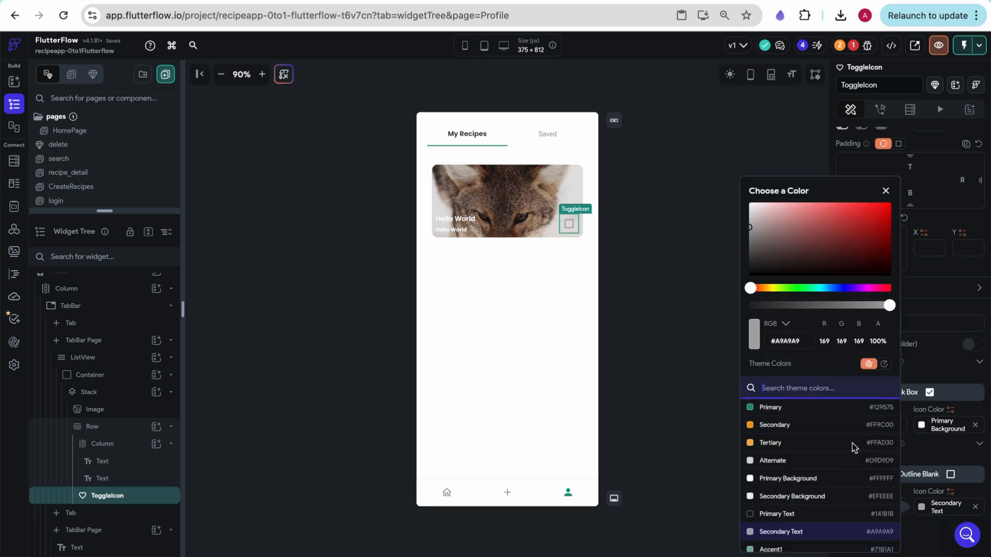
click(774, 478)
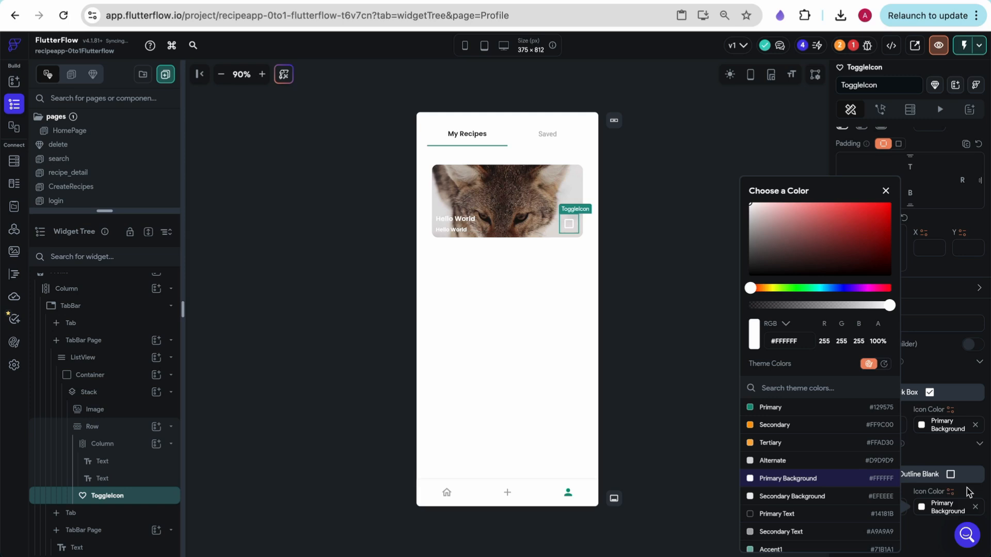
click(933, 456)
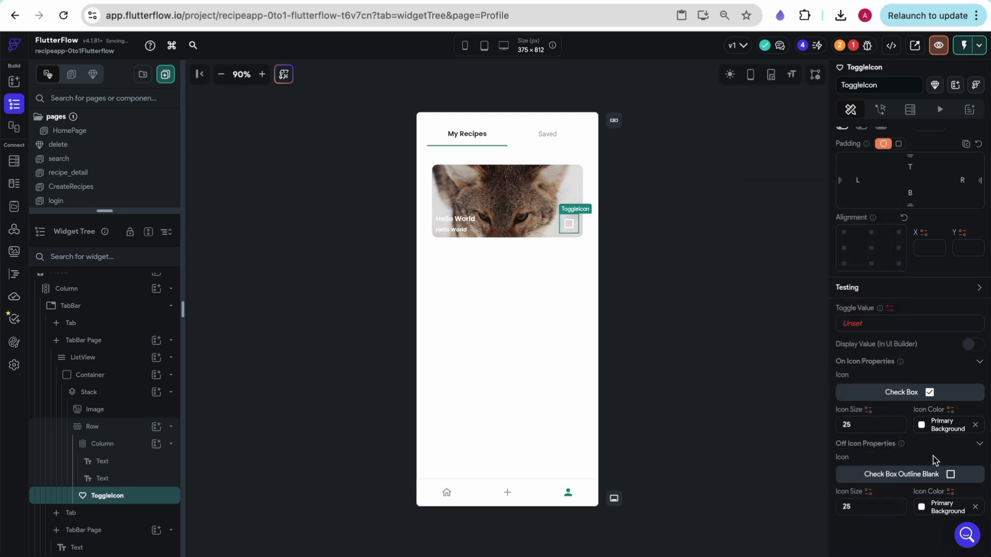
Set the ToggleIcon's on icon to Star and its off icon to Star Border.
click(924, 398)
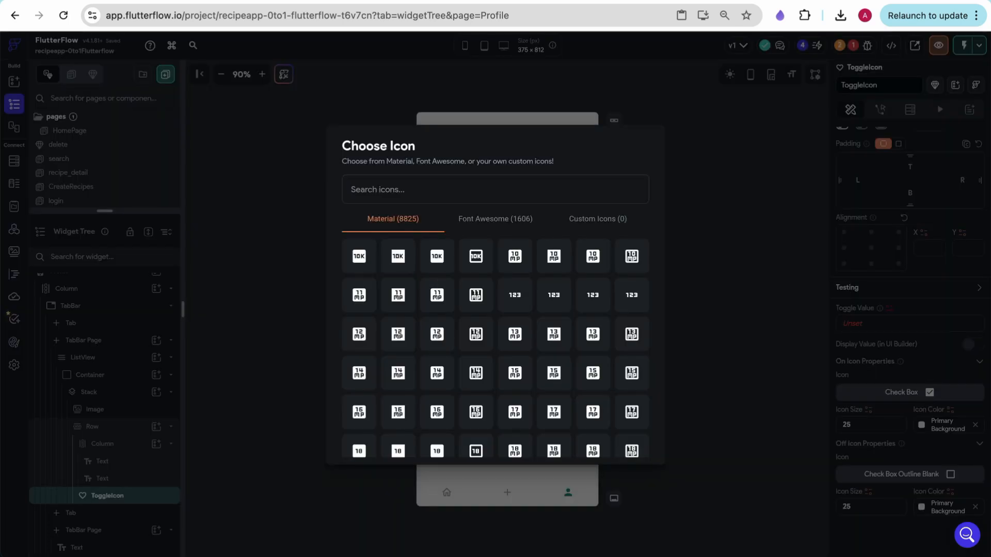
text(star)
click(360, 256)
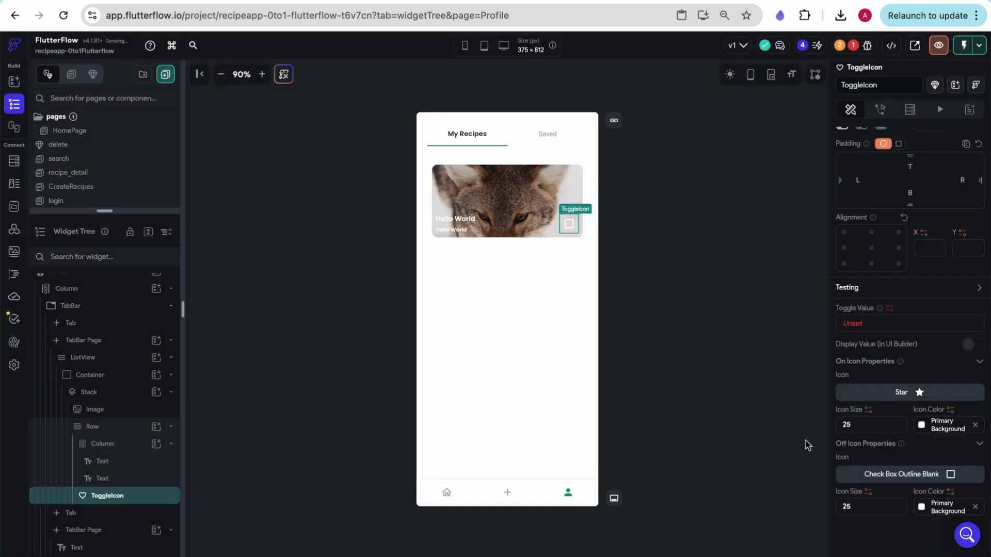
click(923, 476)
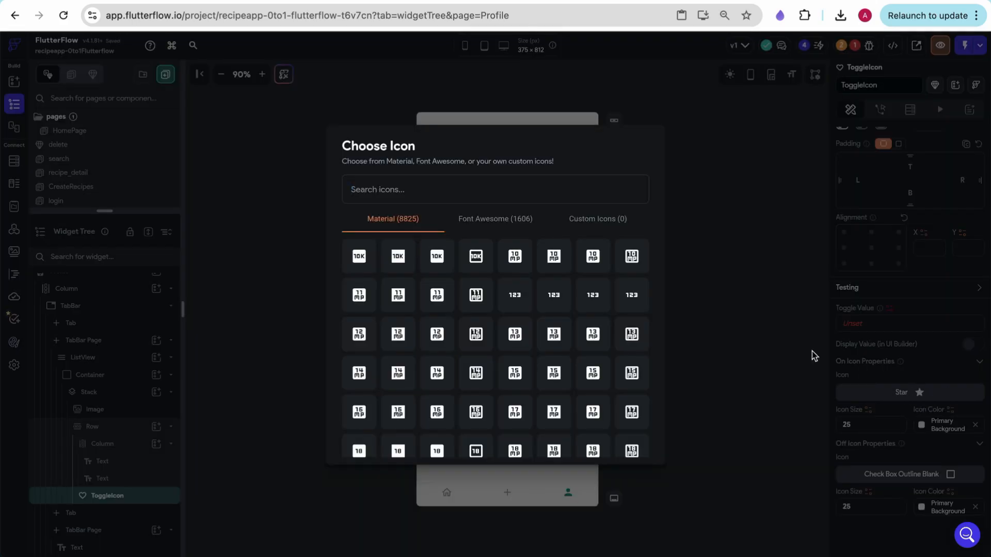
text(sta)
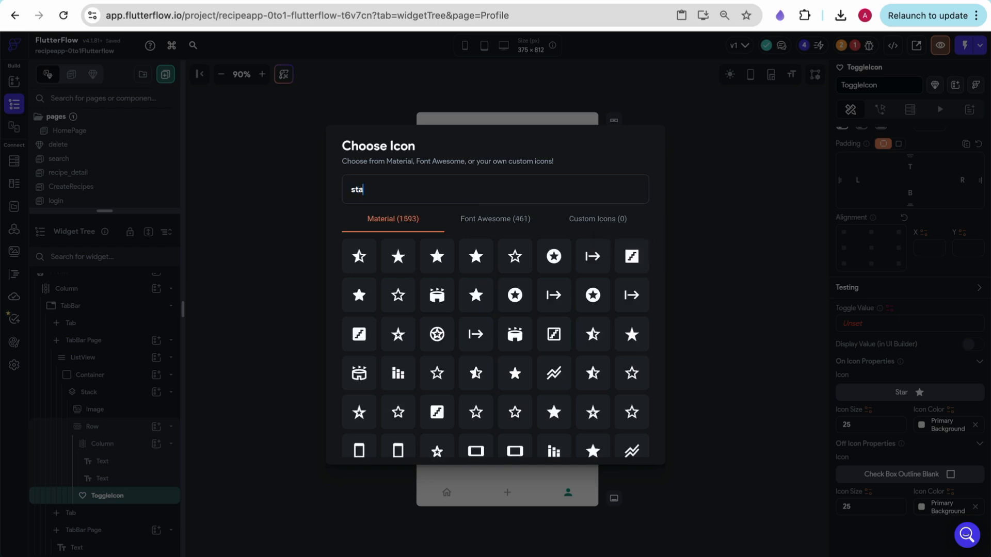
click(515, 257)
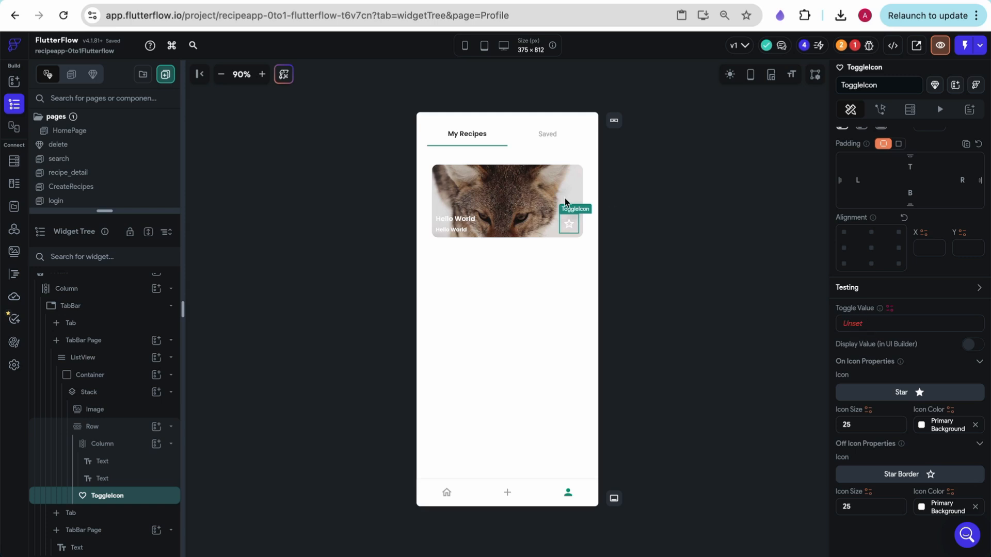
click(621, 209)
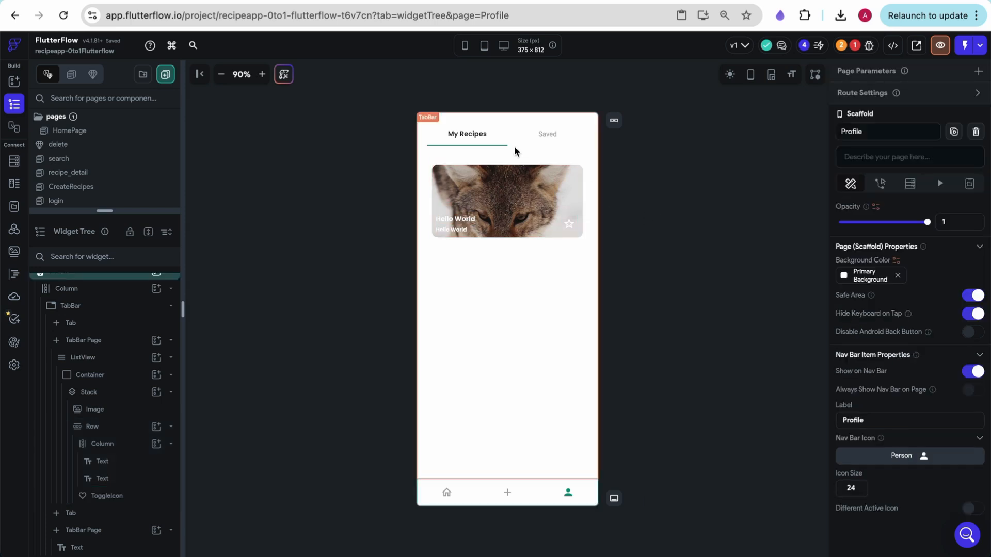
click(505, 164)
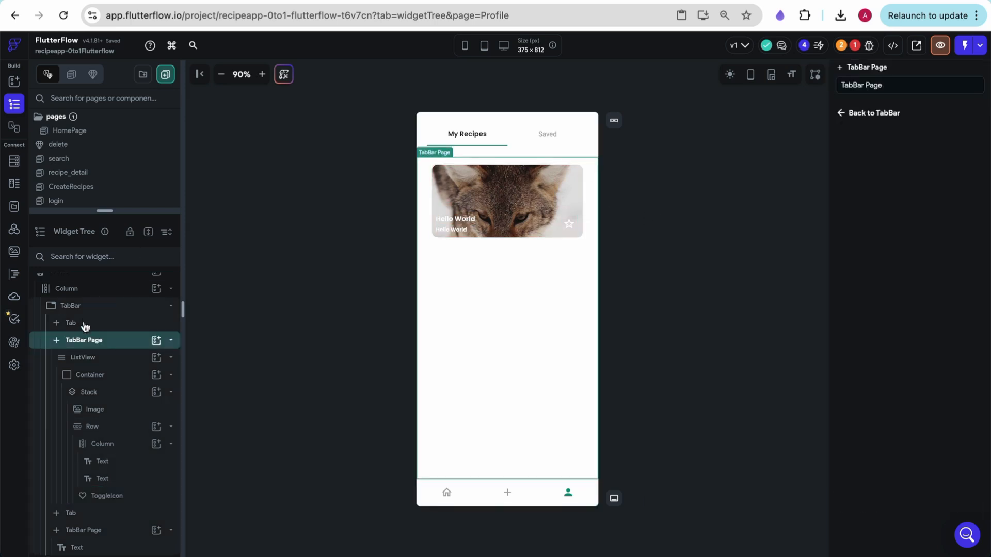
Replace the placeholder text on the Saved tab's page with a copy of the My Recipes ListView.
click(89, 359)
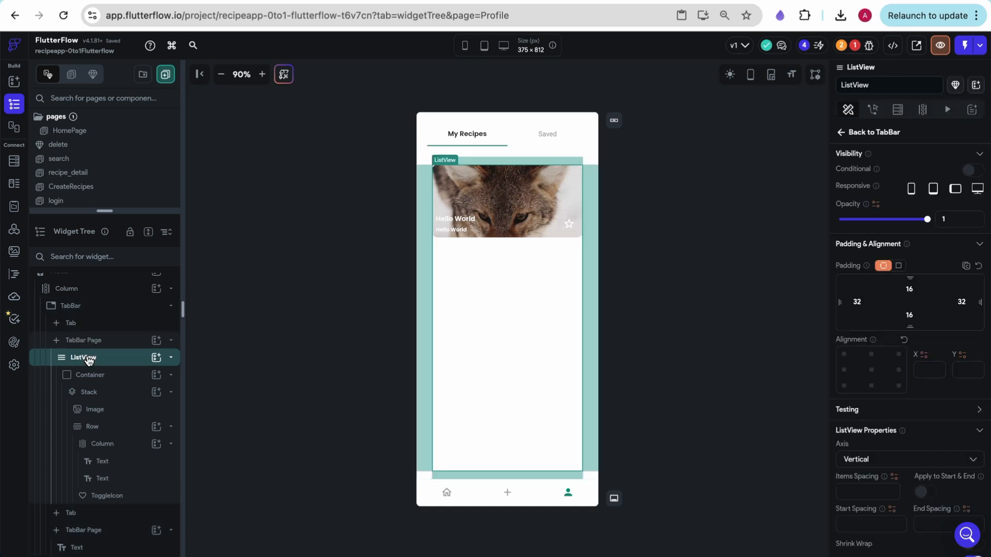
click(171, 358)
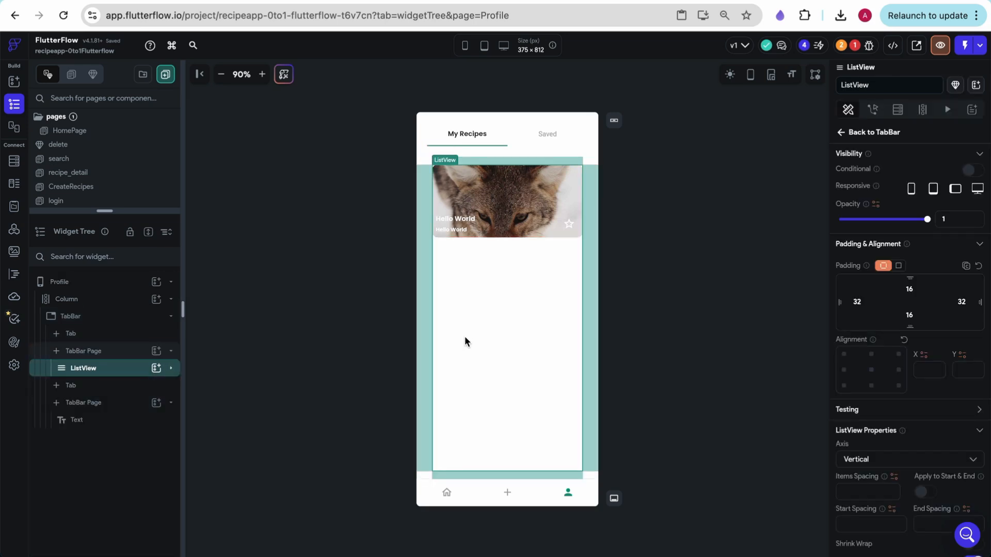
key(ctrl+c)
click(537, 140)
click(536, 135)
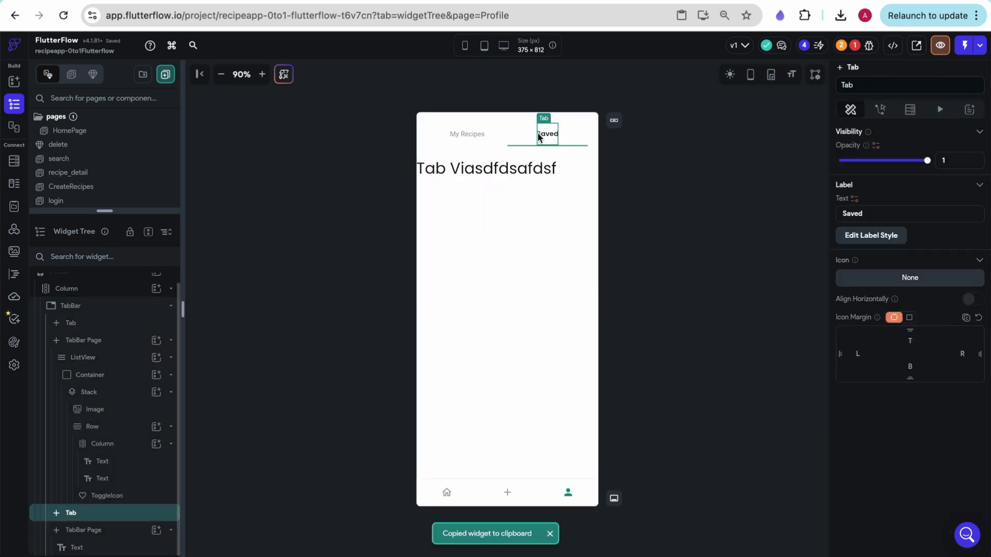
click(488, 243)
key(Delete)
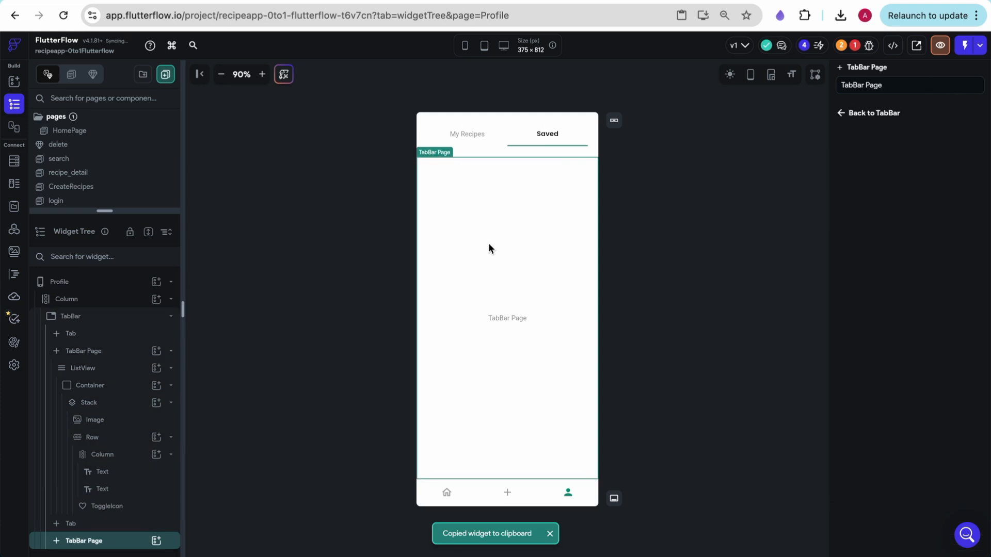
key(ctrl+v)
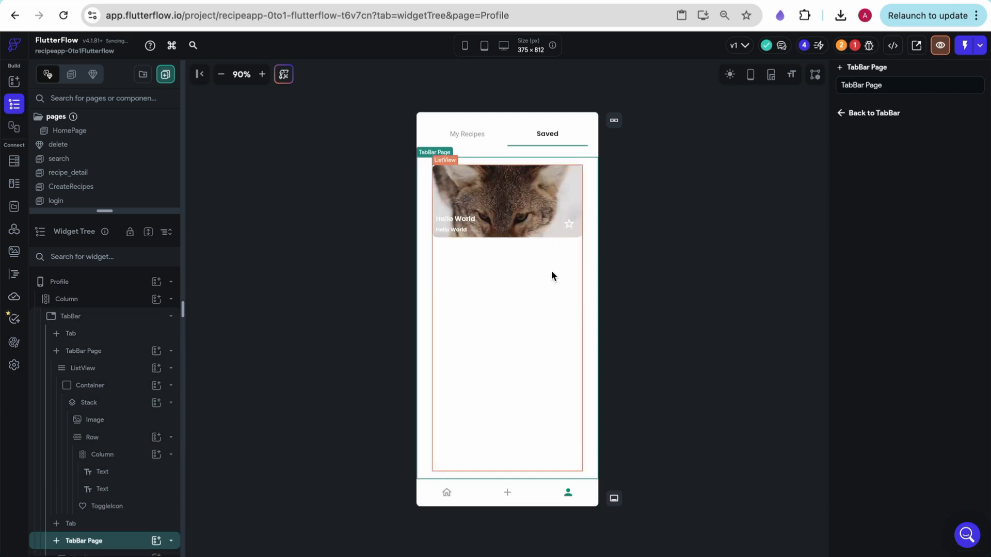
Add an Icon widget to the row on the My Recipes card and delete the ToggleIcon there.
click(468, 135)
click(551, 179)
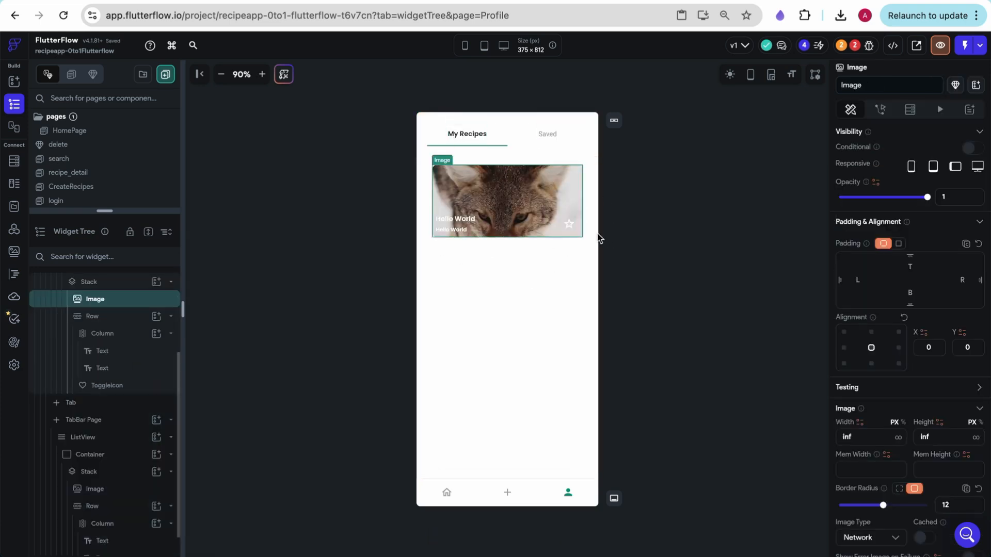
click(569, 223)
click(14, 88)
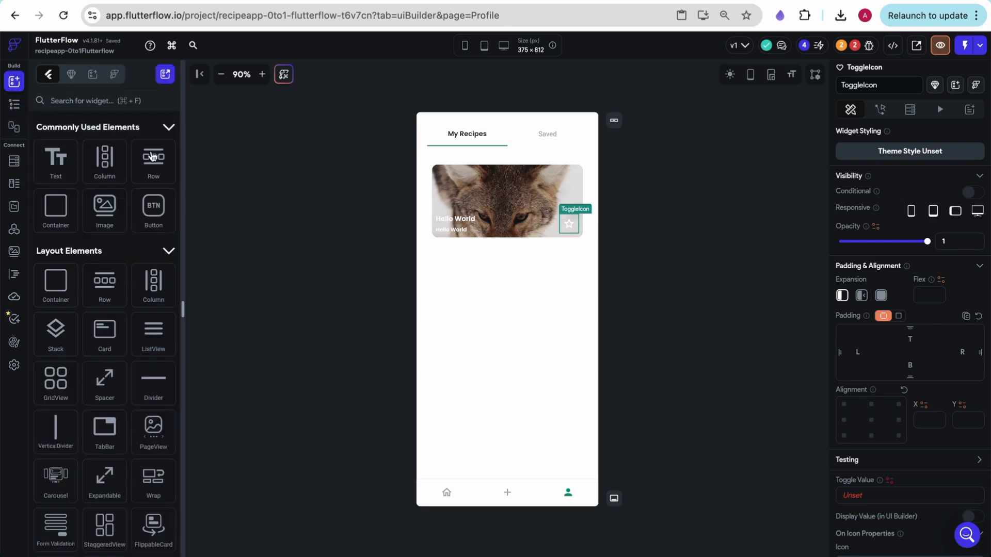
click(100, 104)
text(c)
key(BackSpace)
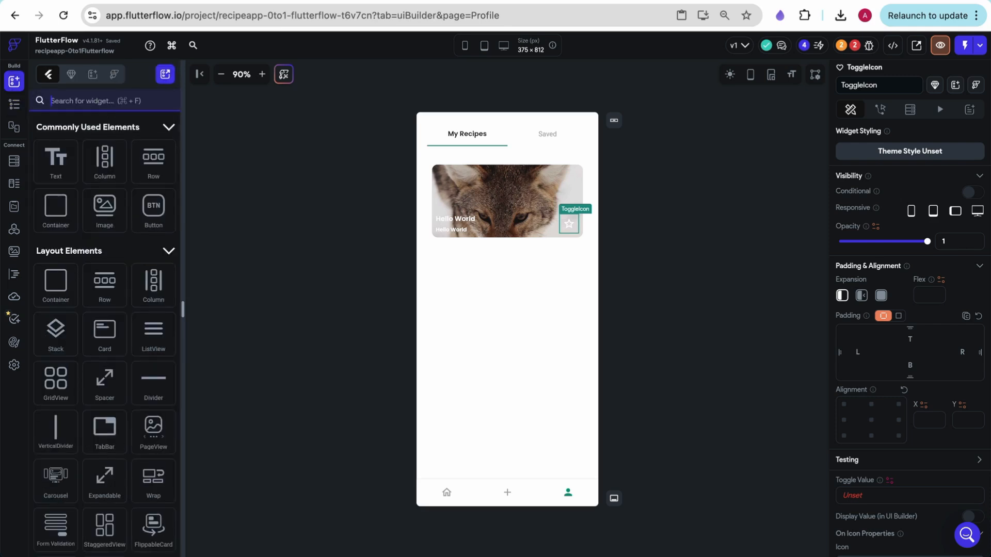
text(icon)
drag(56, 309, 544, 224)
click(567, 228)
key(Delete)
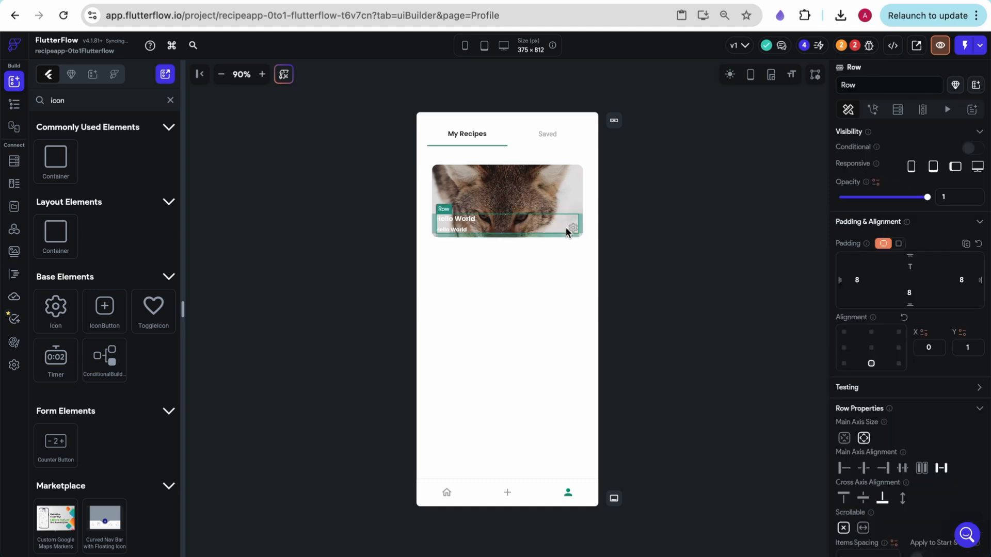
Set the new card icon's size to 25 and its color to Primary Background.
click(574, 228)
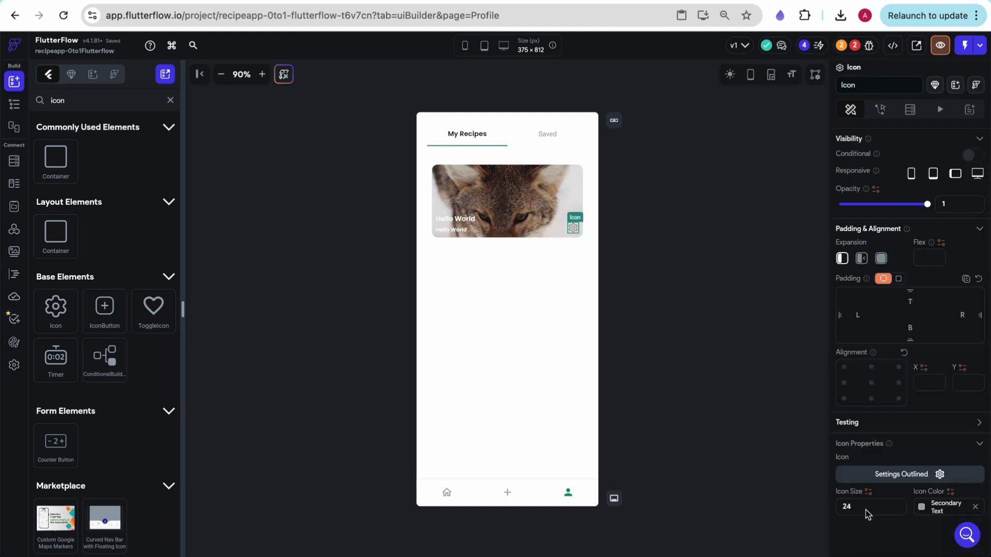
click(866, 510)
key(BackSpace)
text(5)
click(922, 506)
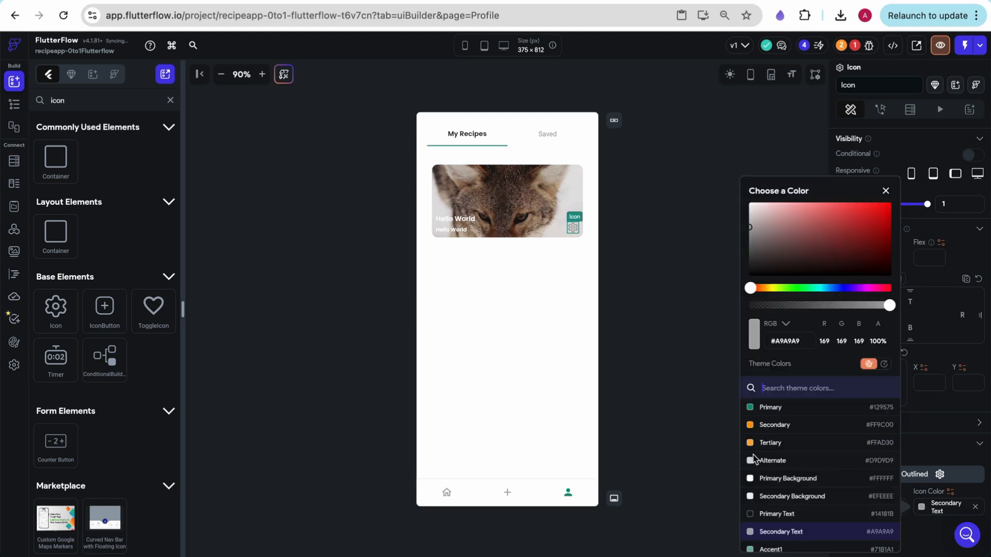
click(771, 477)
Search the icon library for "edit" and use the Material Edit pencil for the card icon.
click(937, 475)
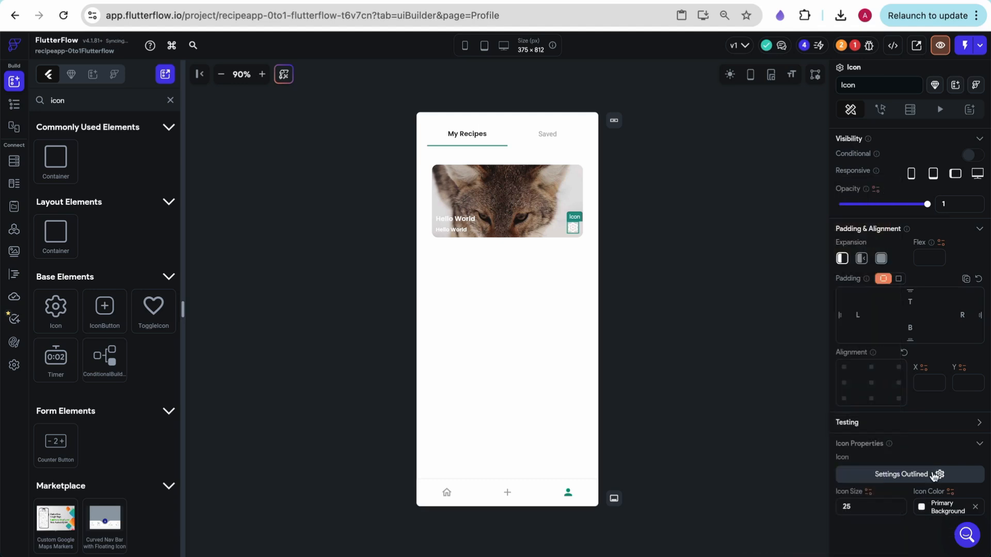
click(937, 475)
text(edit)
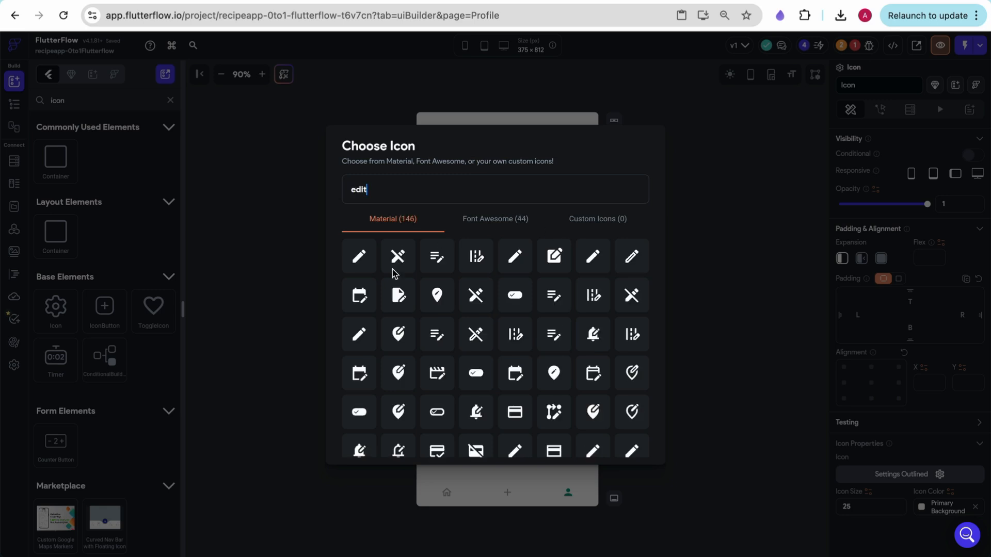
click(359, 259)
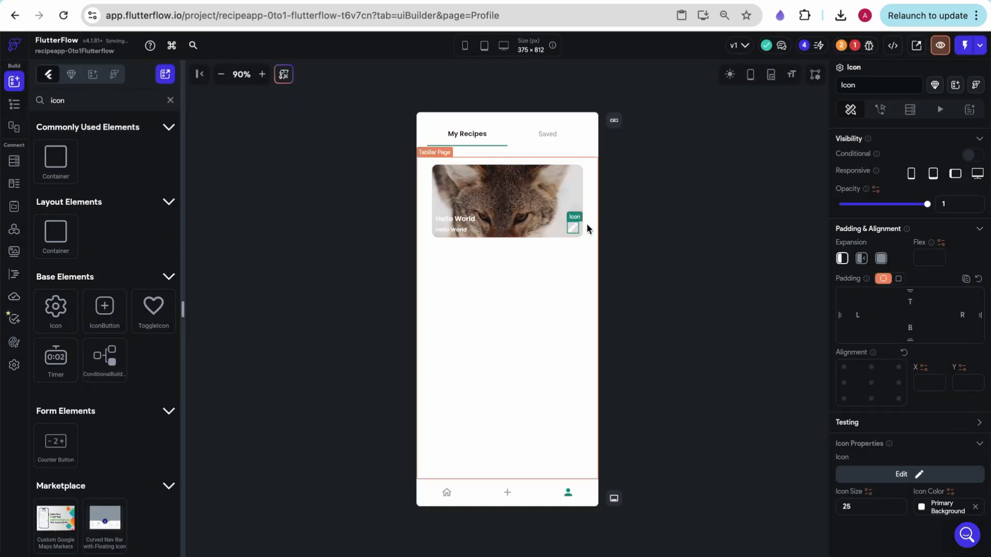
Review the HomePage layout and return to the Profile page.
click(449, 492)
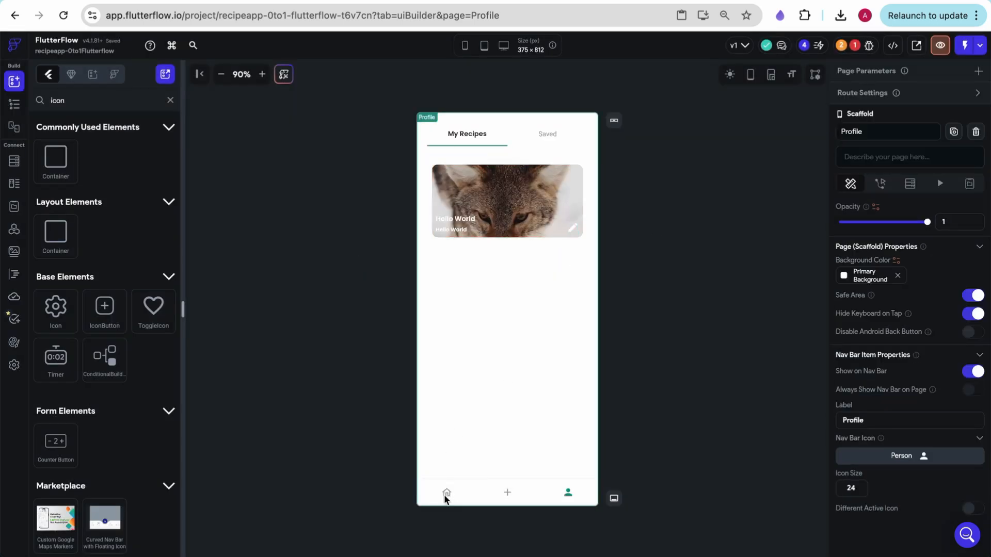
click(16, 105)
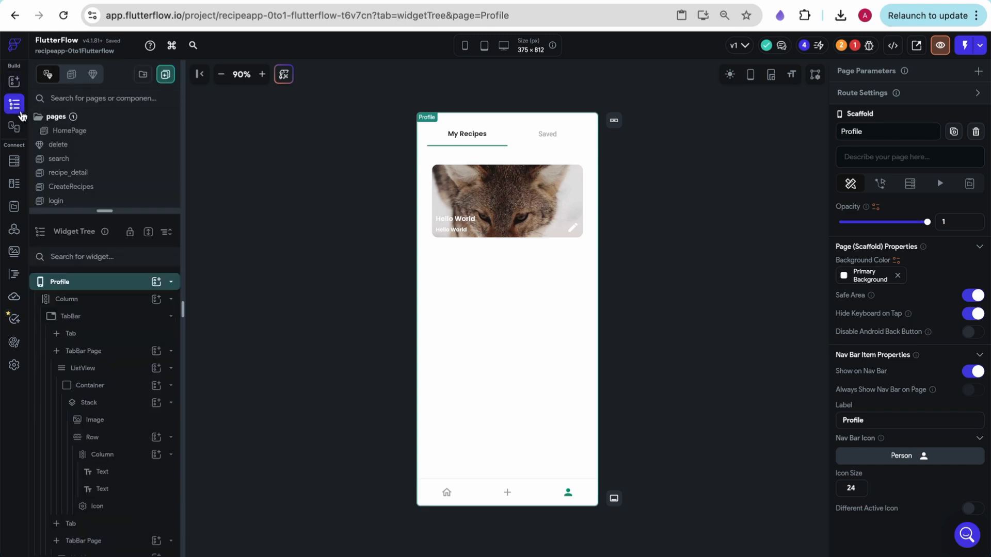
click(69, 131)
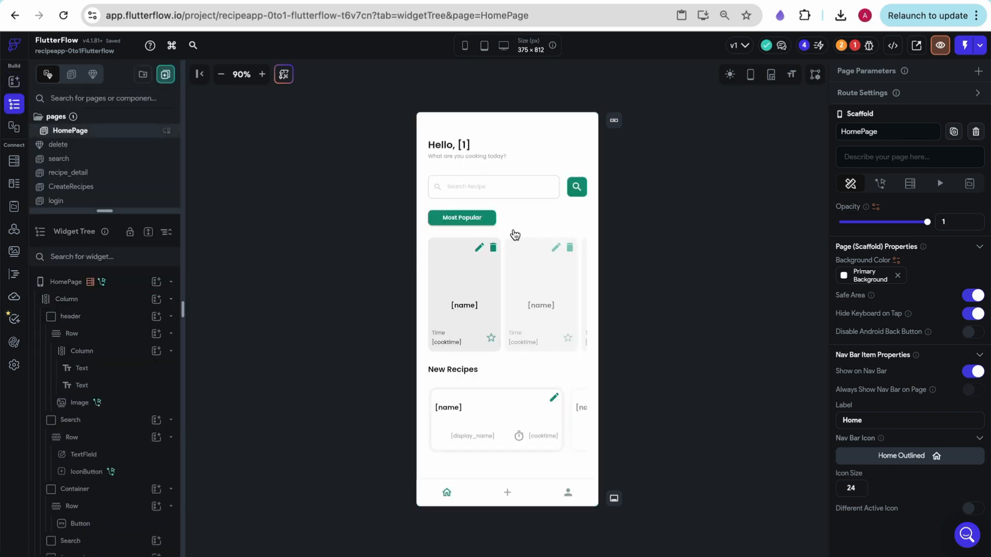
click(513, 496)
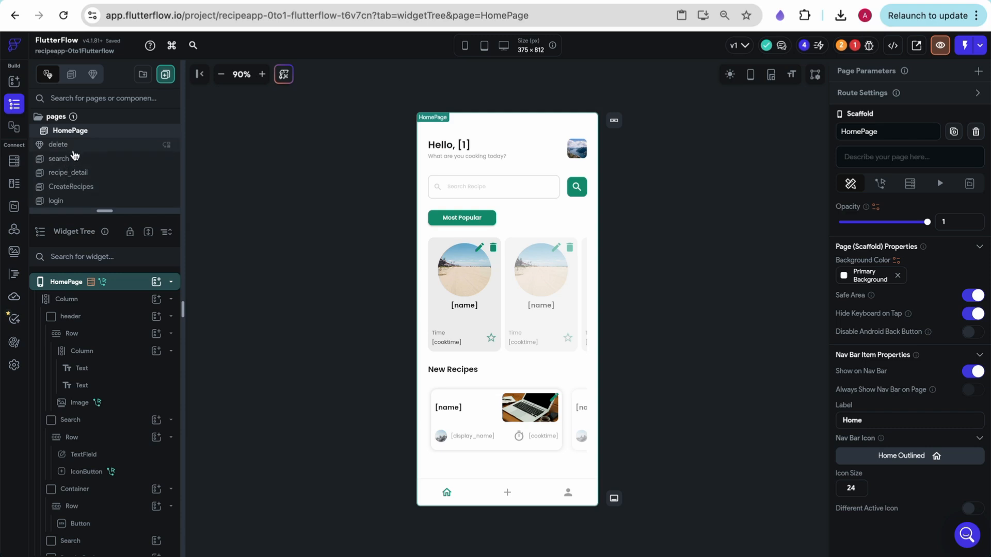
scroll(69, 160, down, 3)
click(72, 169)
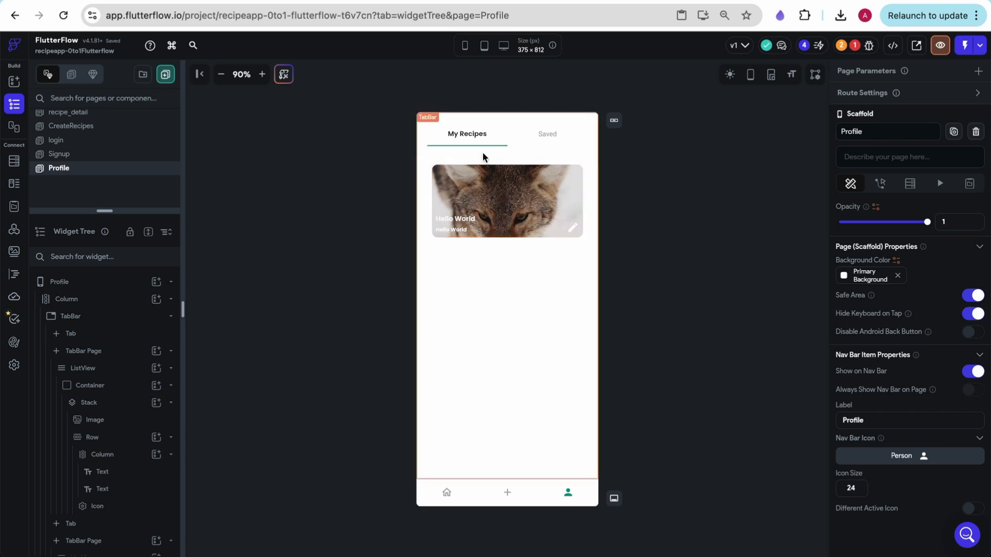
Start a backend query on the My Recipes ListView using Query Collection on the Recipe collection.
click(507, 342)
click(898, 109)
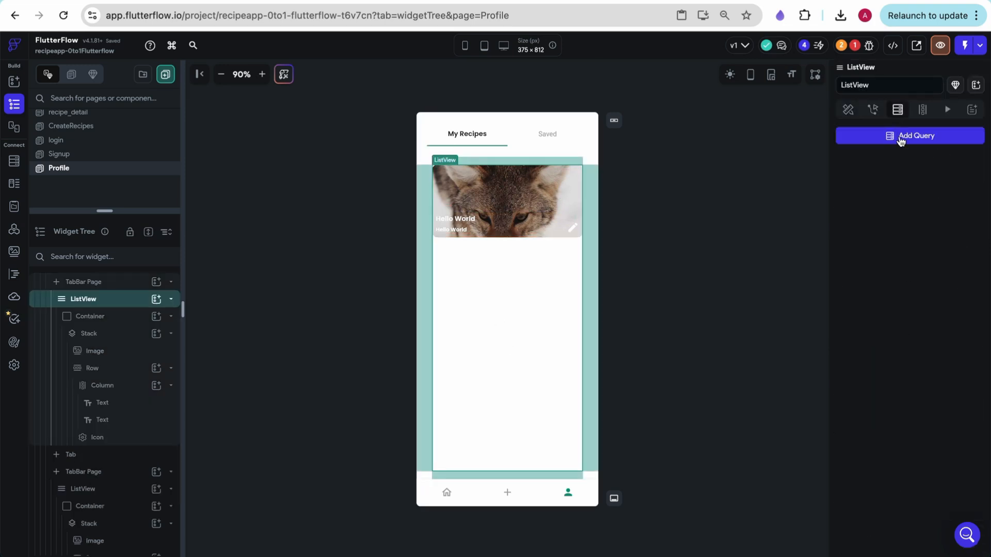
click(898, 137)
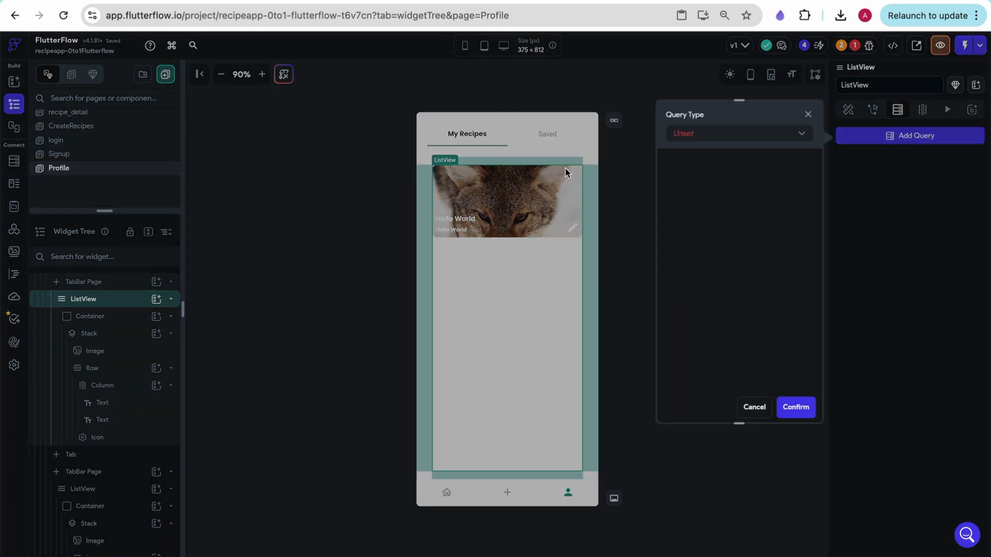
click(683, 136)
click(698, 135)
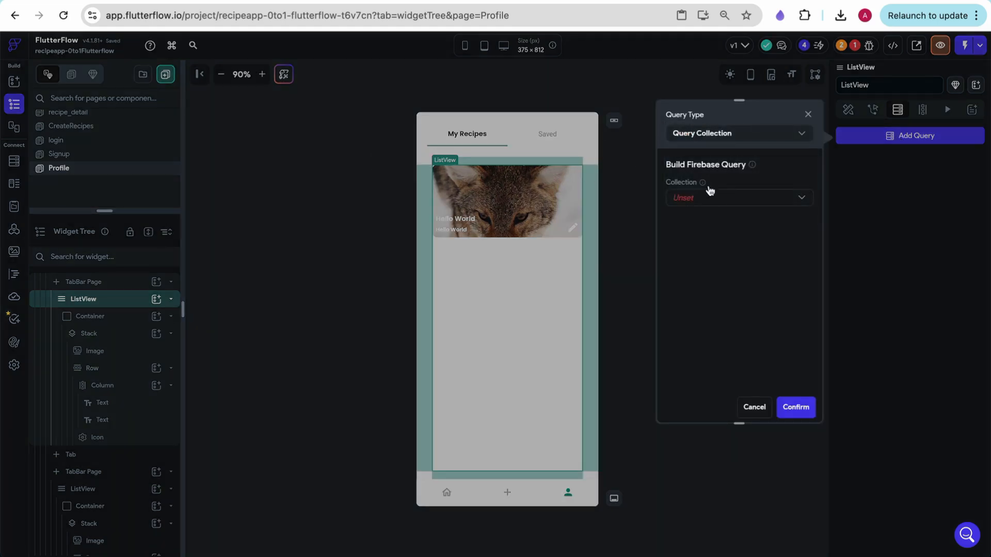
click(701, 198)
click(702, 206)
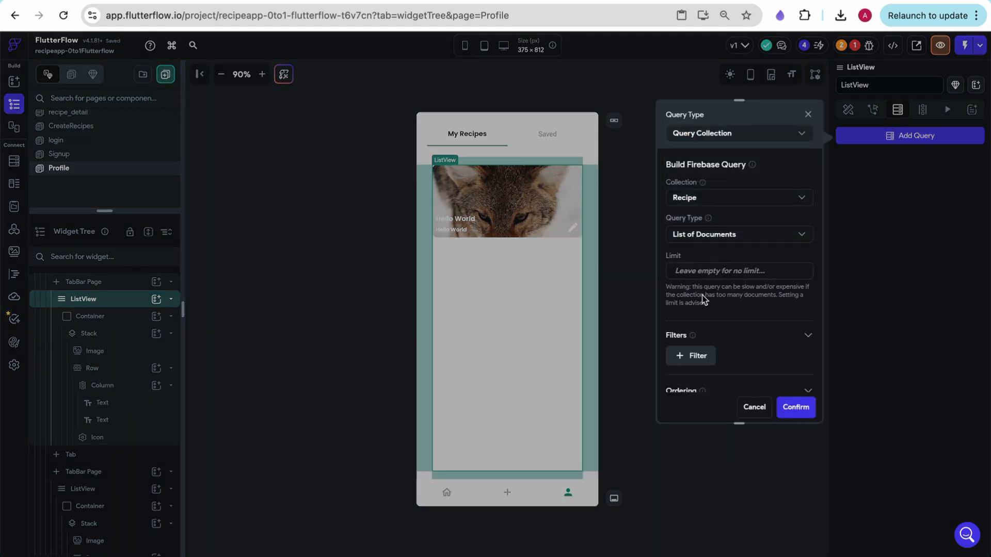
Add a query filter on the createdby field with the relation Equal To.
scroll(701, 328, down, 3)
click(695, 216)
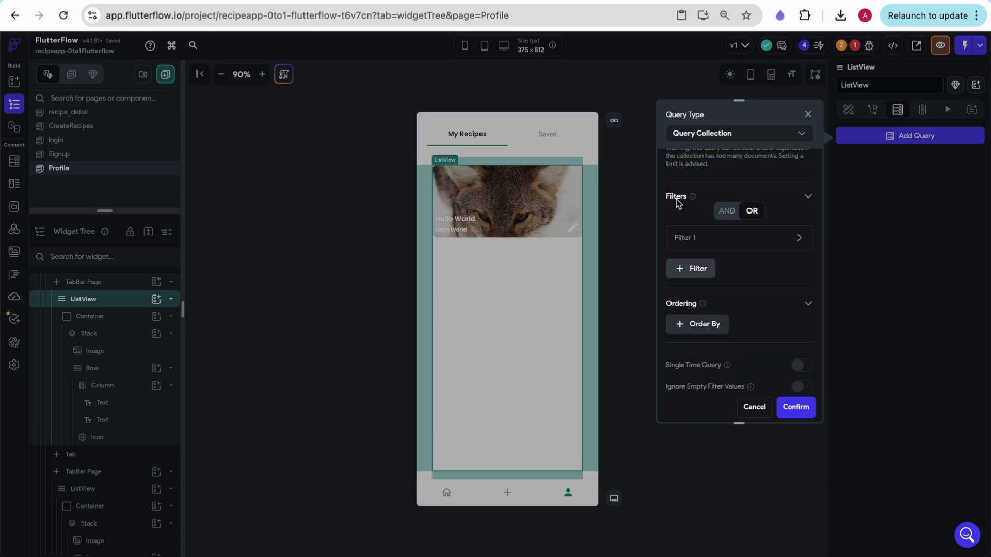
click(718, 236)
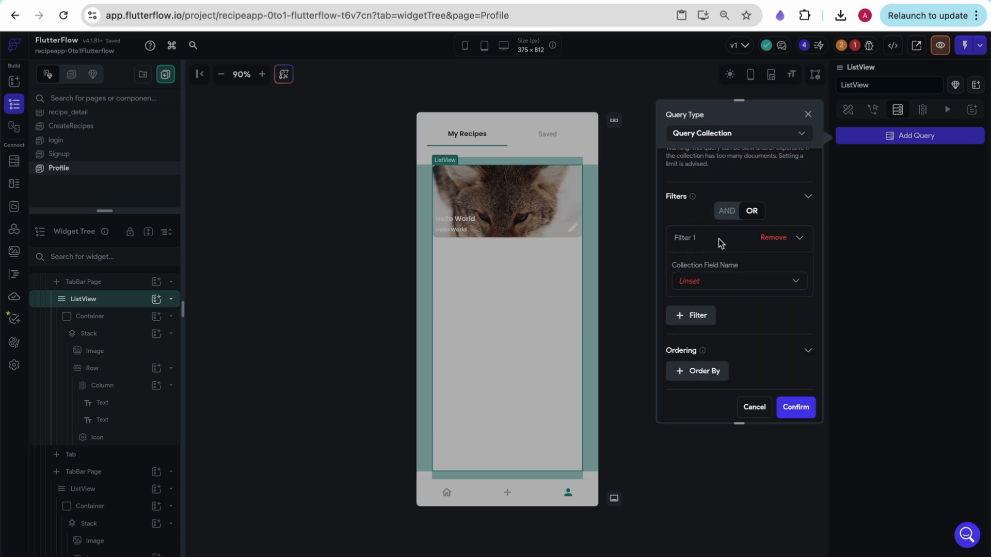
click(707, 280)
click(708, 411)
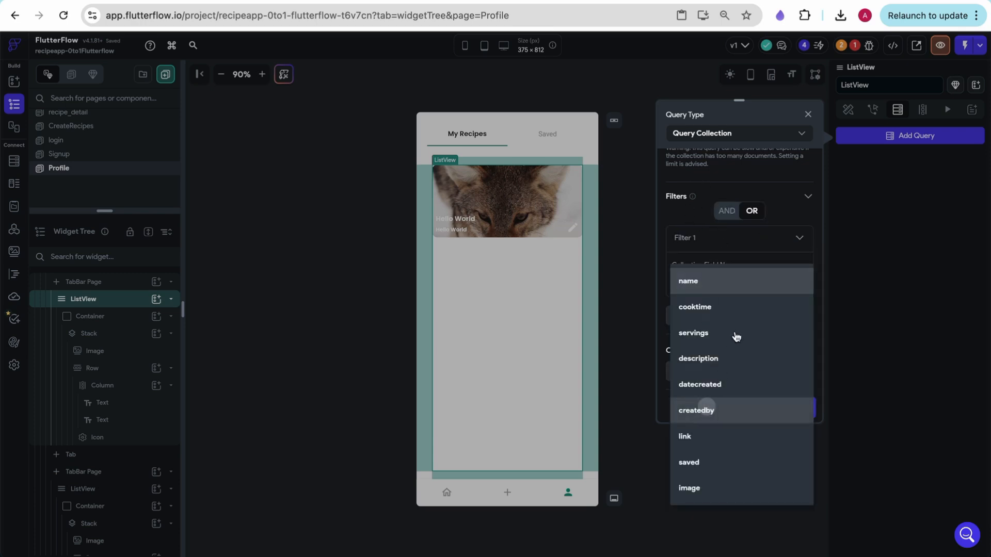
click(699, 333)
click(699, 332)
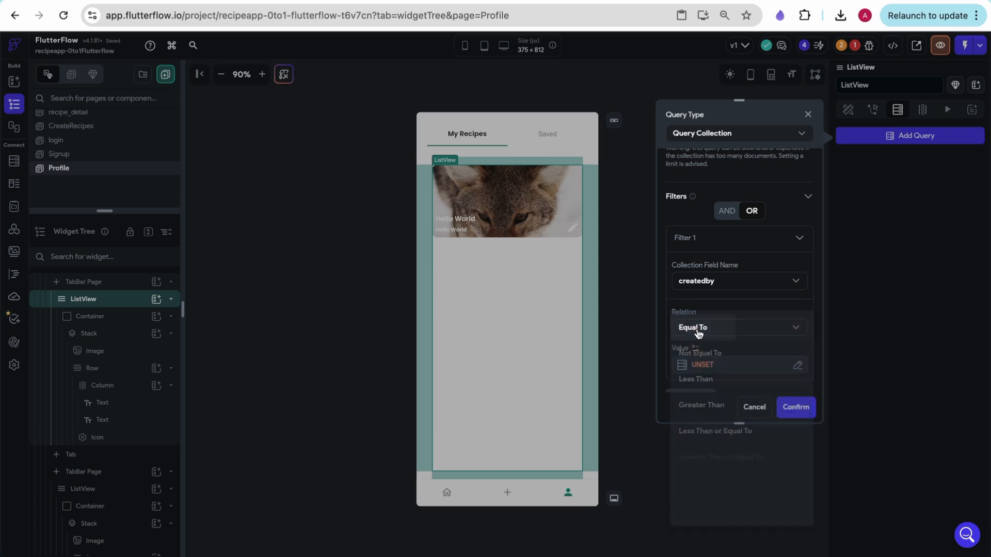
Set the filter value to the Authenticated User's User Reference and create the backend query for the ListView.
scroll(701, 341, down, 2)
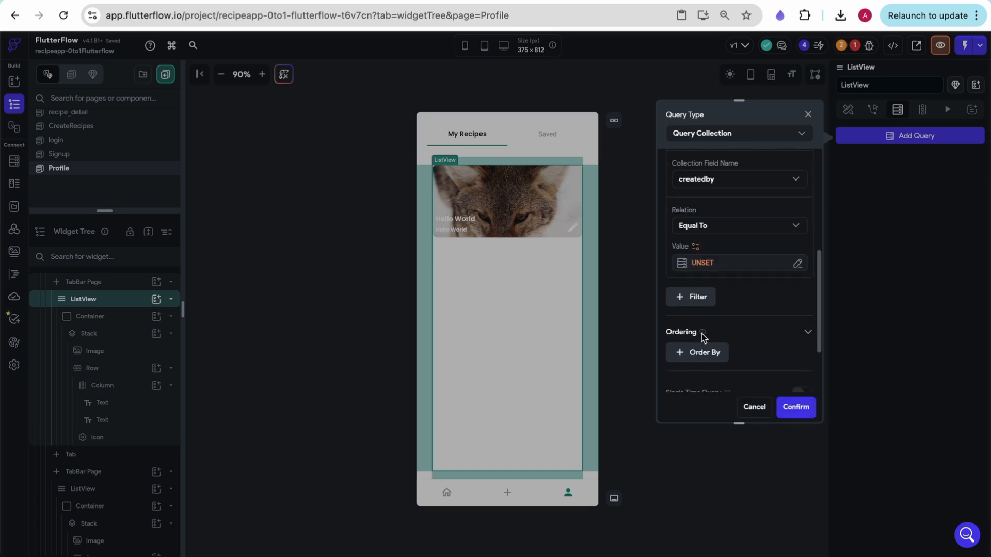
click(701, 265)
click(562, 335)
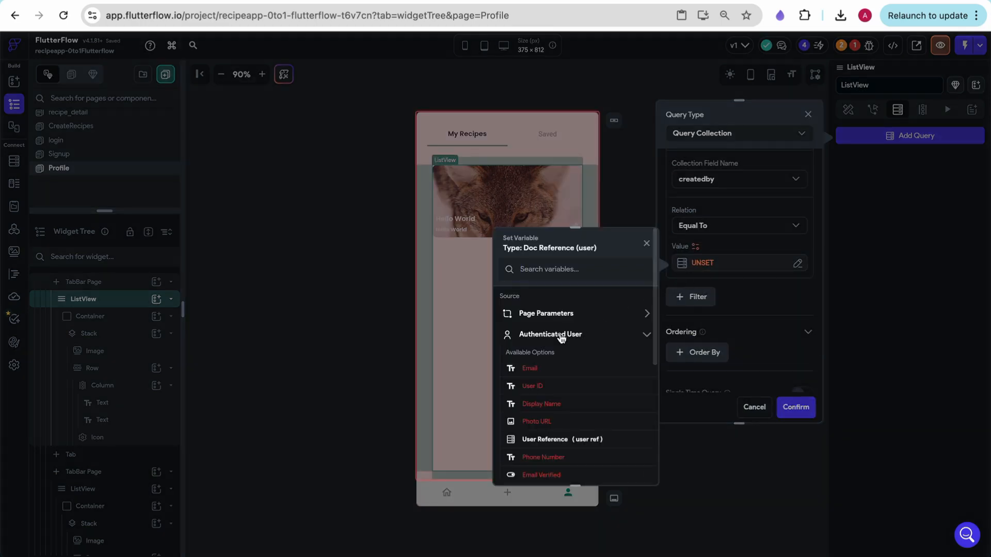
click(542, 438)
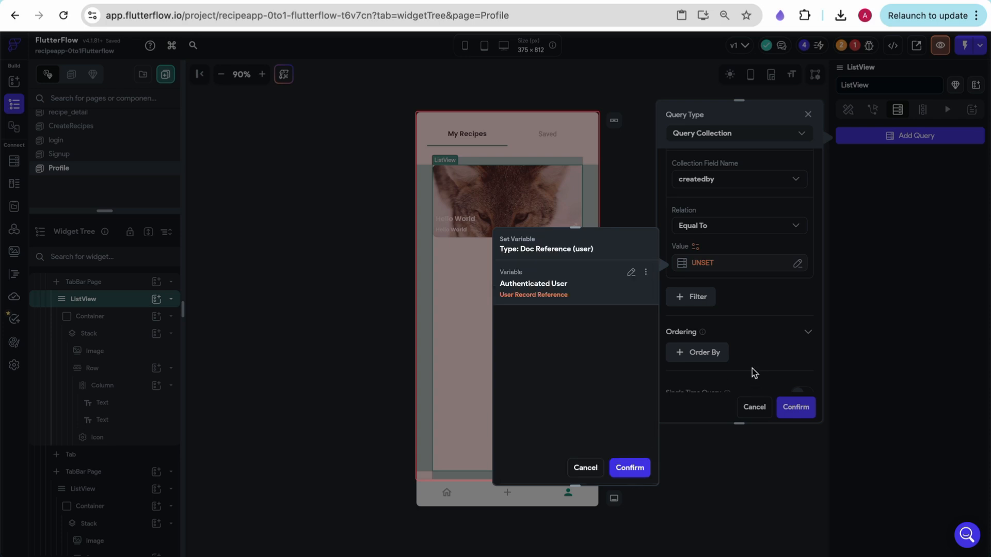
click(630, 468)
scroll(720, 305, down, 2)
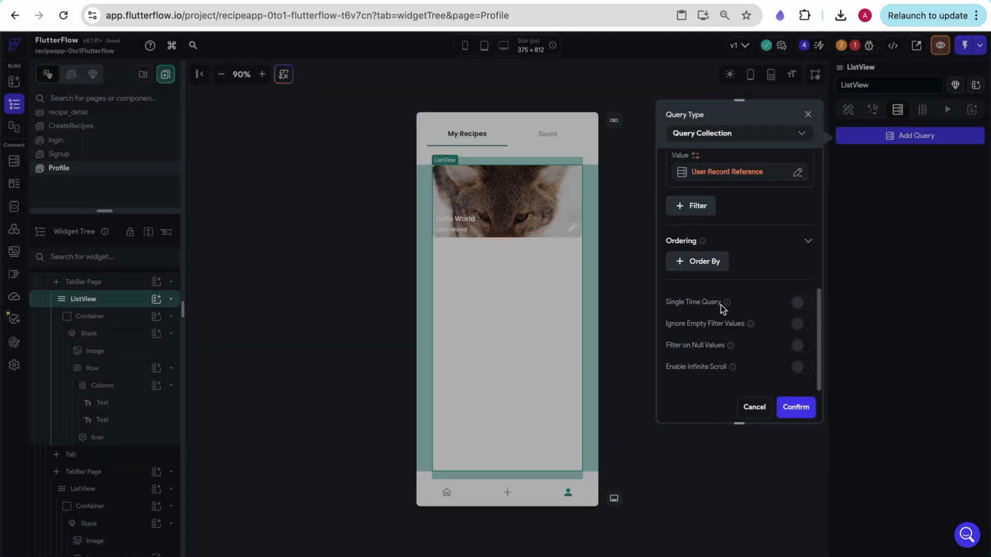
scroll(759, 362, up, 4)
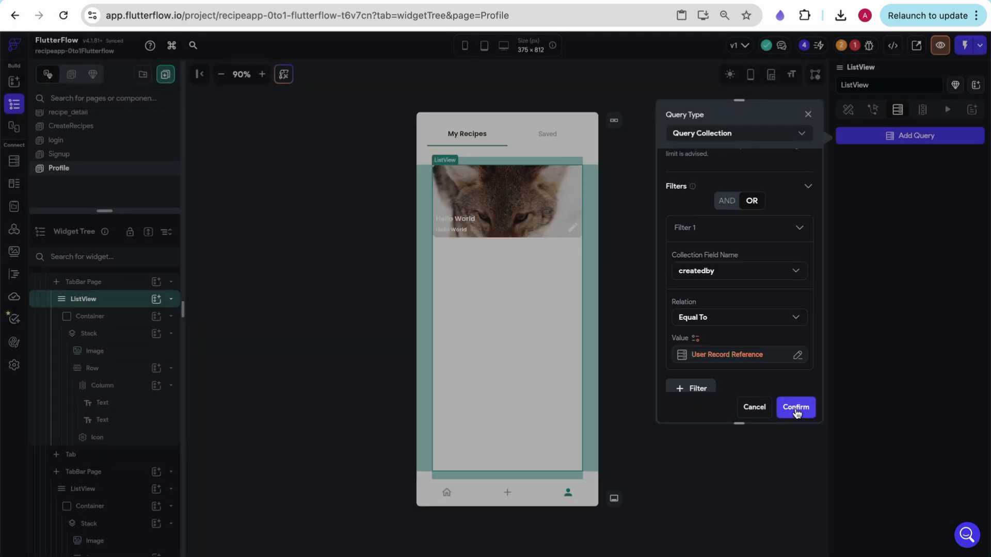
click(796, 408)
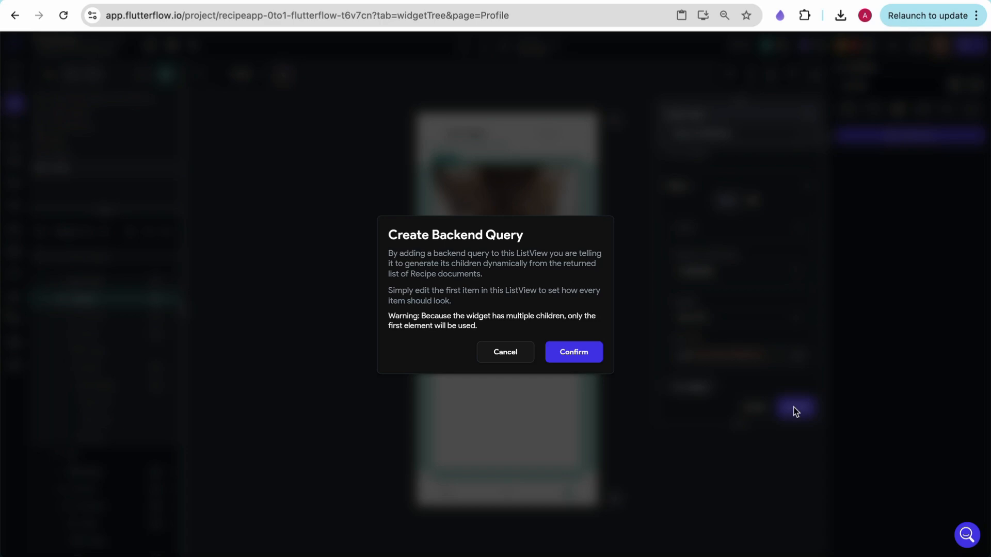
click(577, 353)
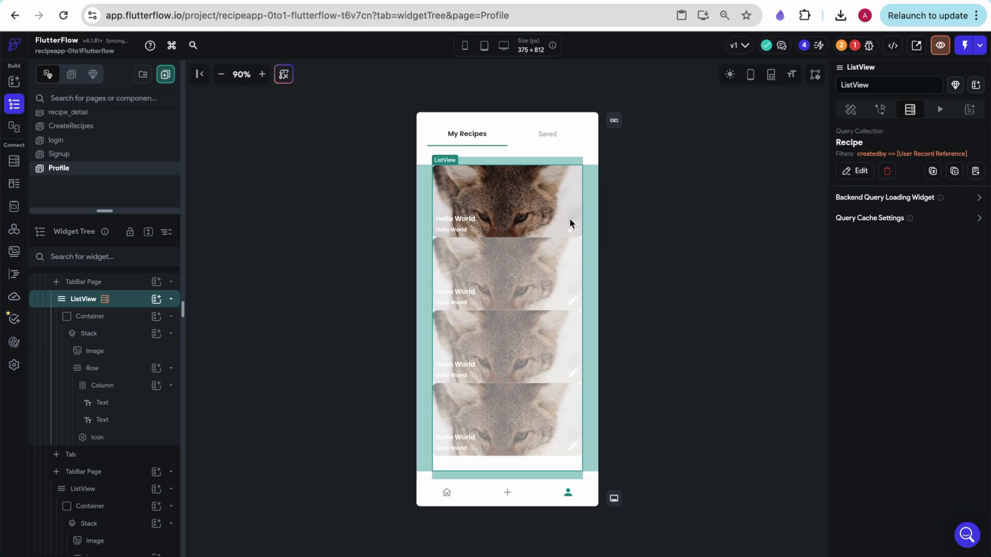
Set the items spacing of the My Recipes ListView to 8.
click(850, 110)
scroll(897, 438, down, 2)
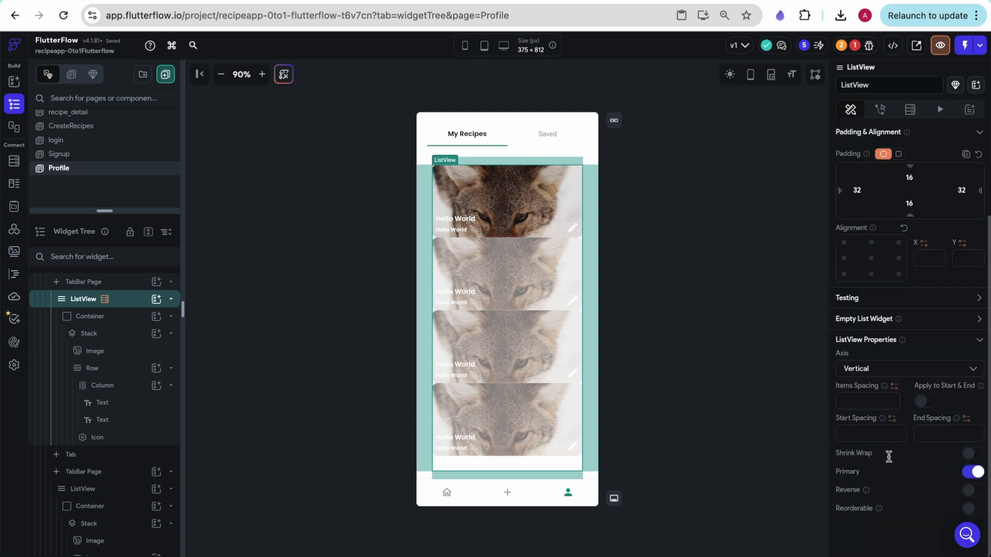
click(862, 400)
text(16)
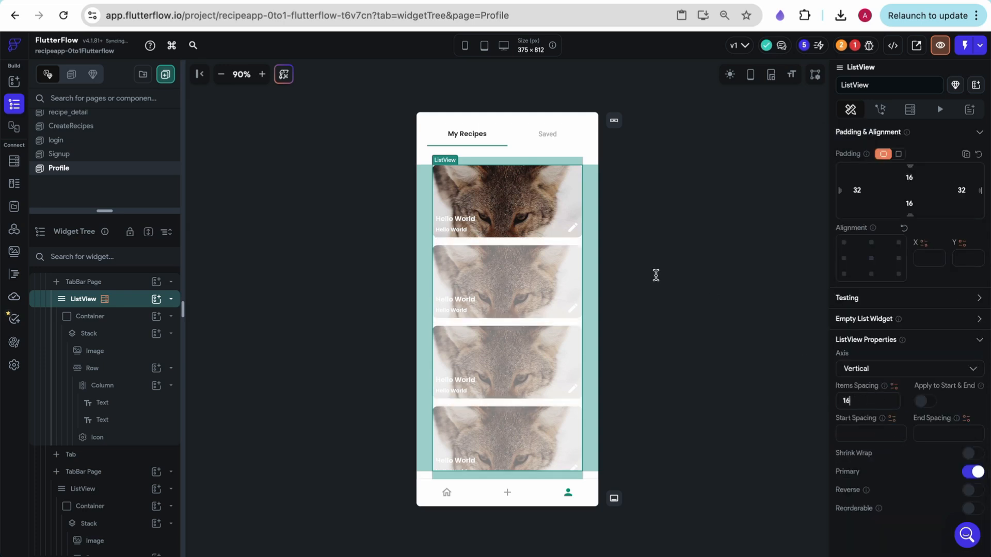
key(BackSpace)
key(BackSpace)
text(8)
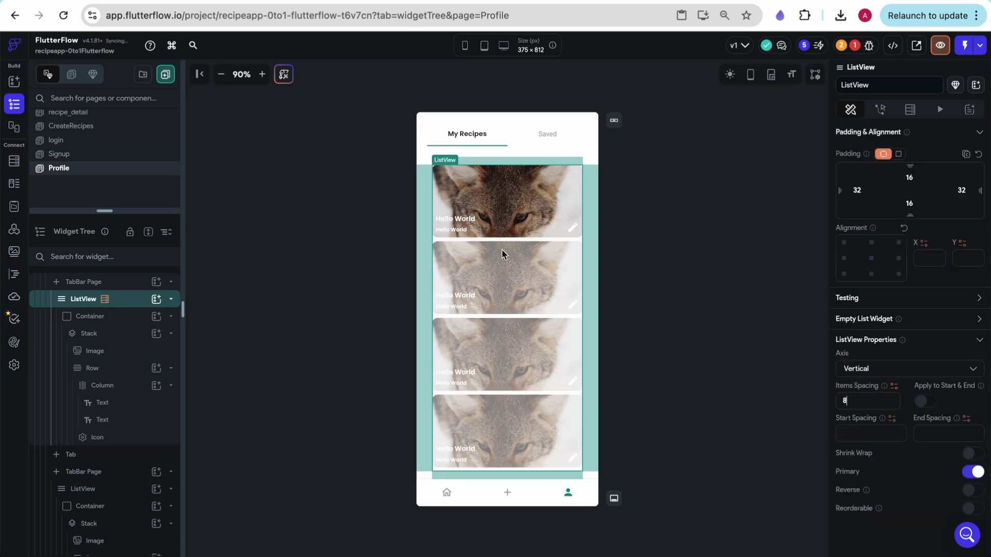
Select the image in the first My Recipes card and open the variable binding for its path.
click(537, 182)
scroll(862, 181, up, 2)
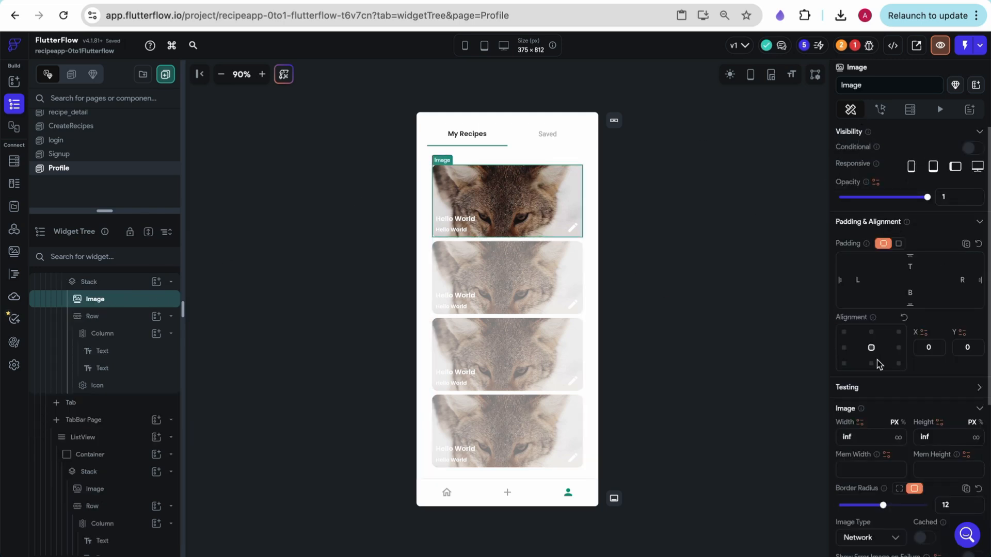
scroll(877, 365, down, 5)
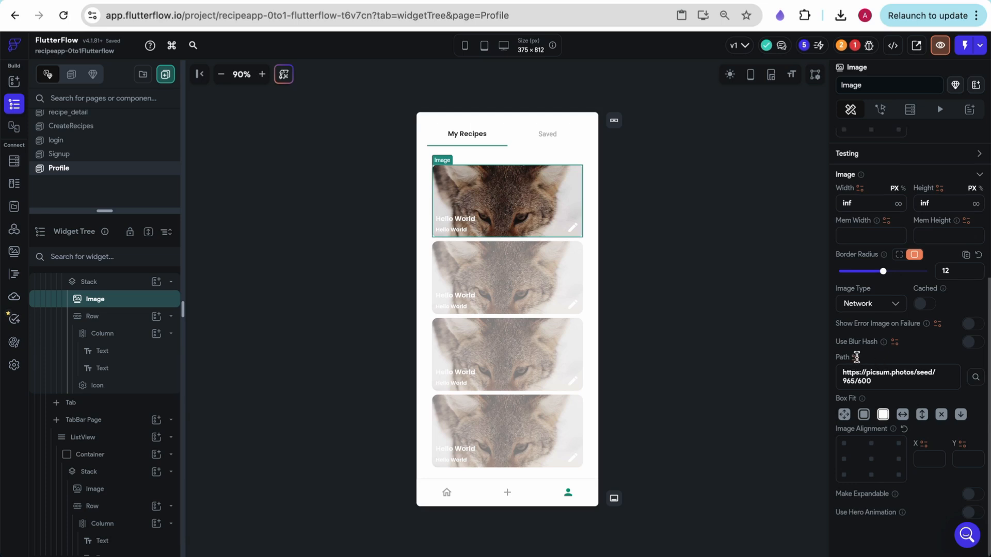
click(856, 357)
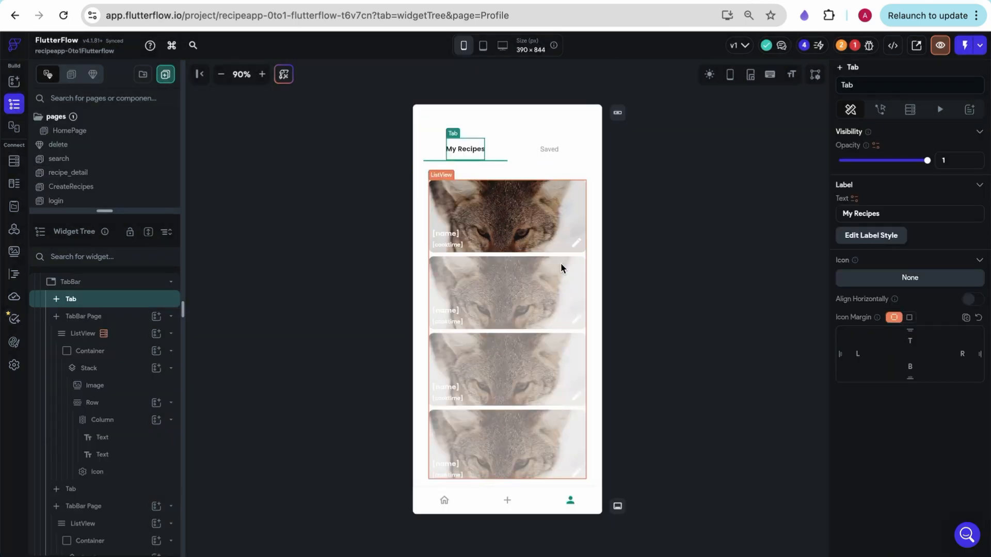
Show the Saved tab of the Profile page and review the user and Recipe collection schemas.
click(548, 155)
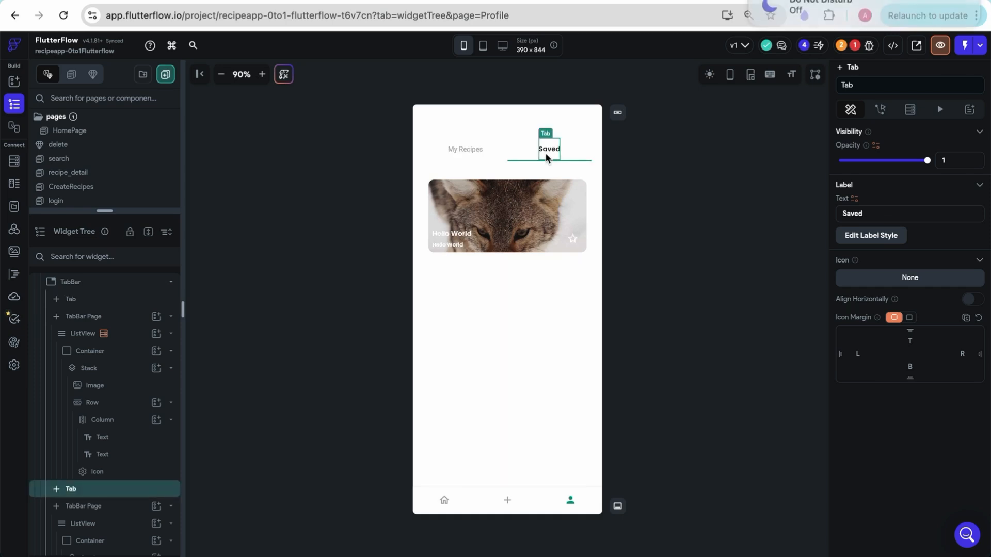
click(16, 161)
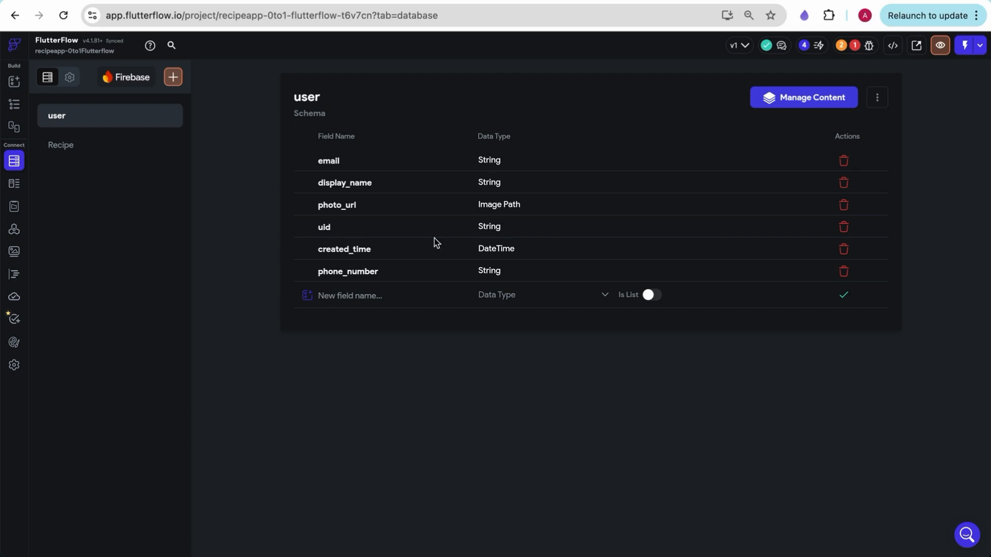
click(69, 150)
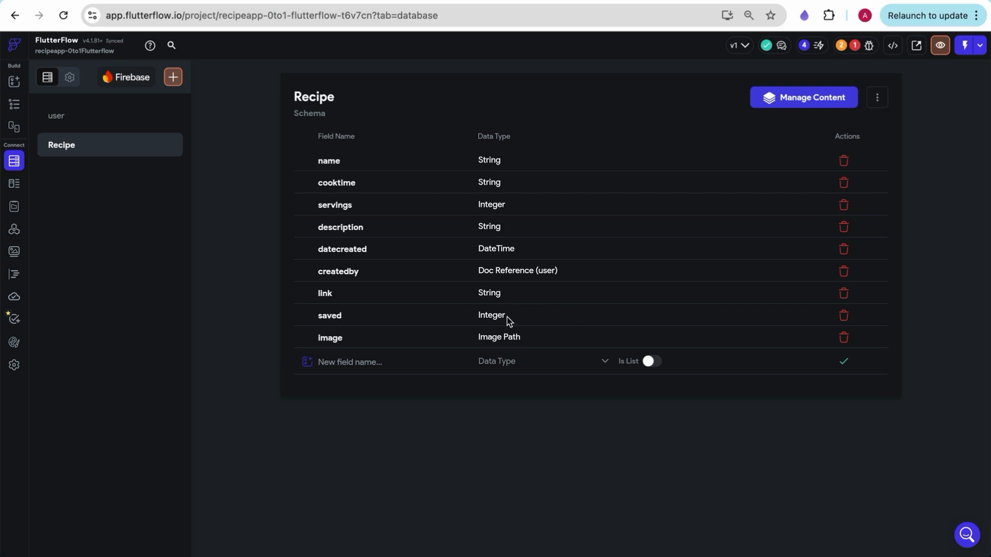
Add a savedRecipes field to the user collection as a list of Document References to the Recipe collection.
click(155, 113)
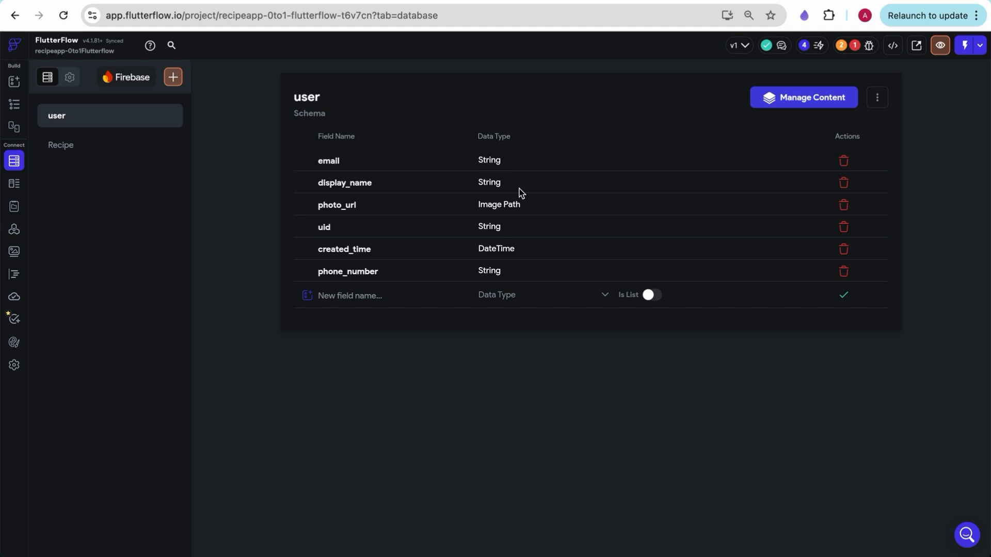
click(343, 298)
text(savedRecipes)
click(584, 303)
click(535, 414)
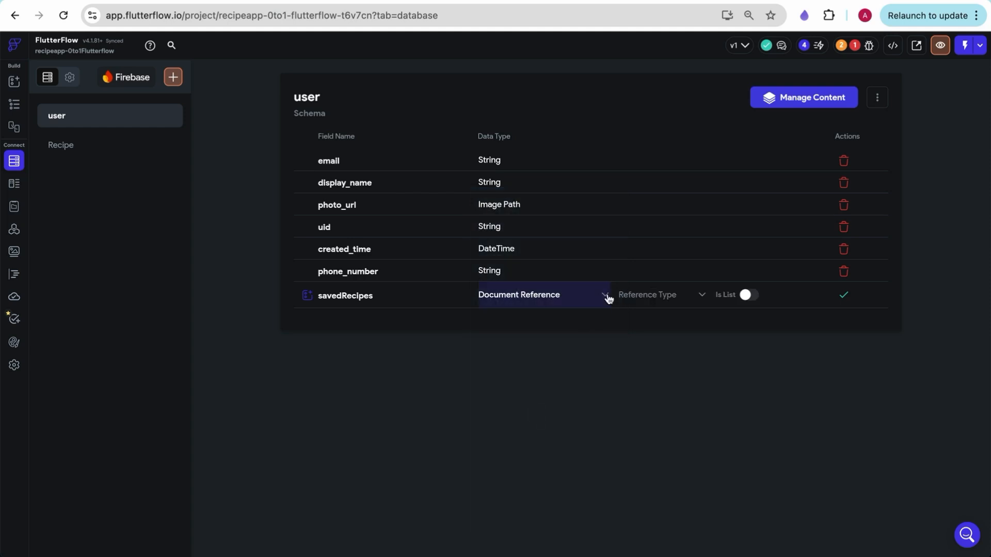
click(642, 299)
click(643, 320)
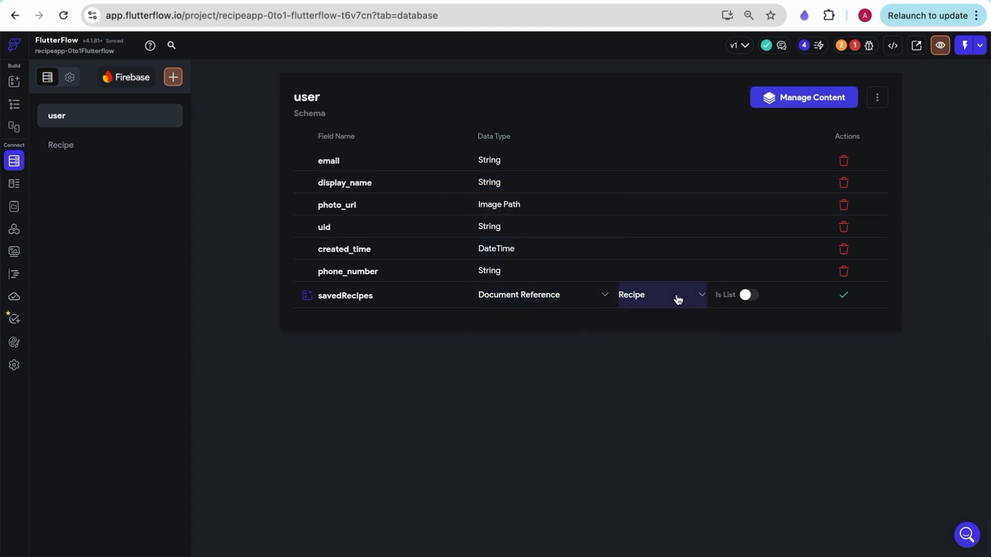
click(742, 303)
click(841, 299)
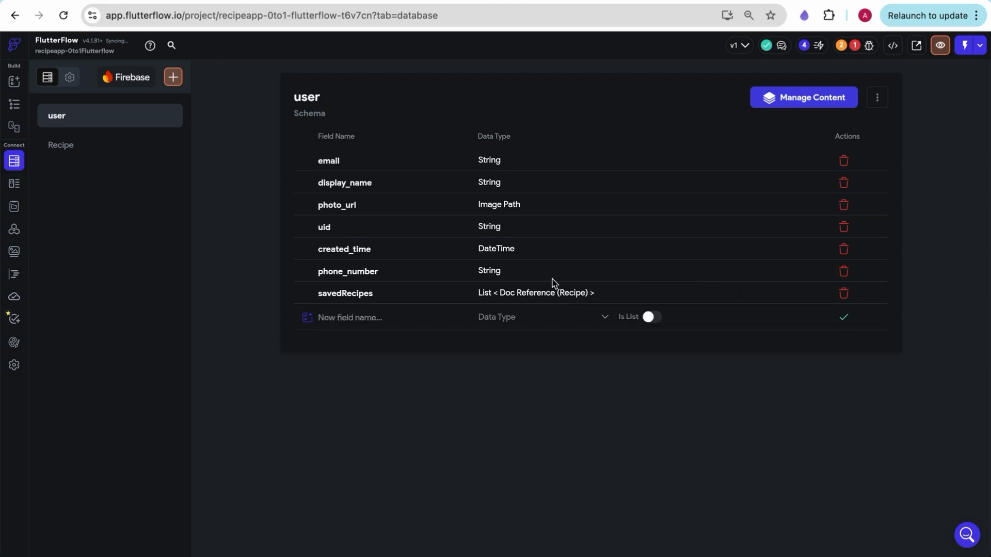
Return to the Profile page and name the variable savedRecipes for generating dynamic children in the Saved tab's ListView.
click(15, 83)
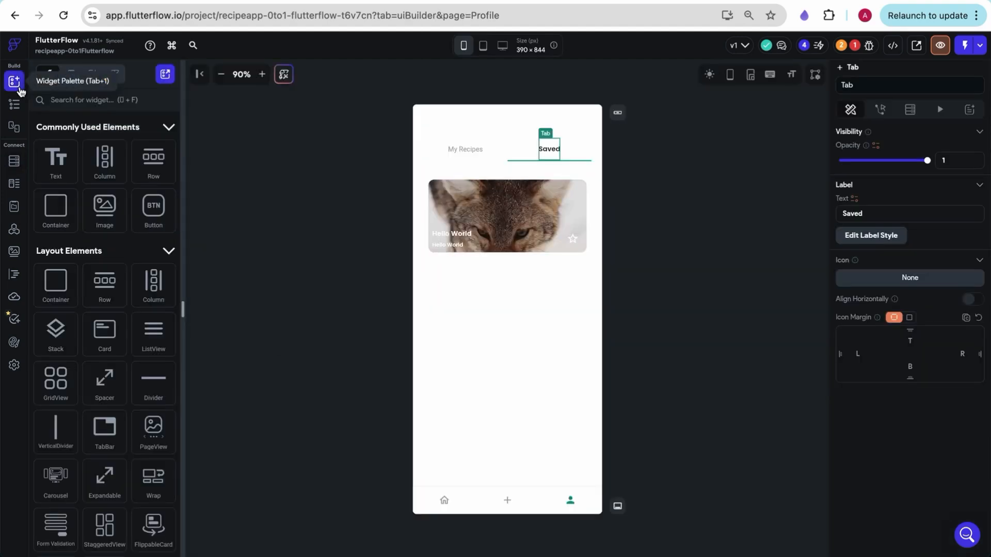
click(587, 206)
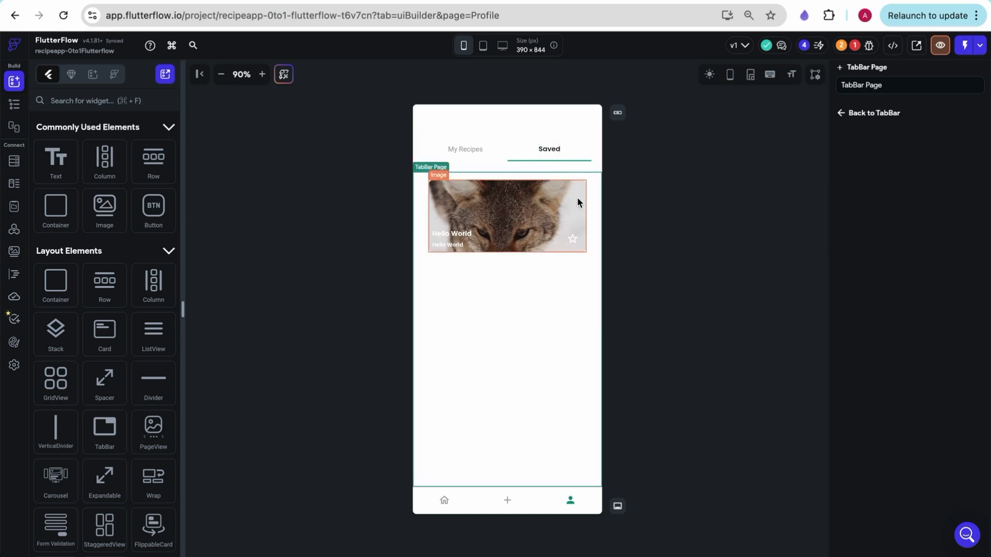
click(516, 298)
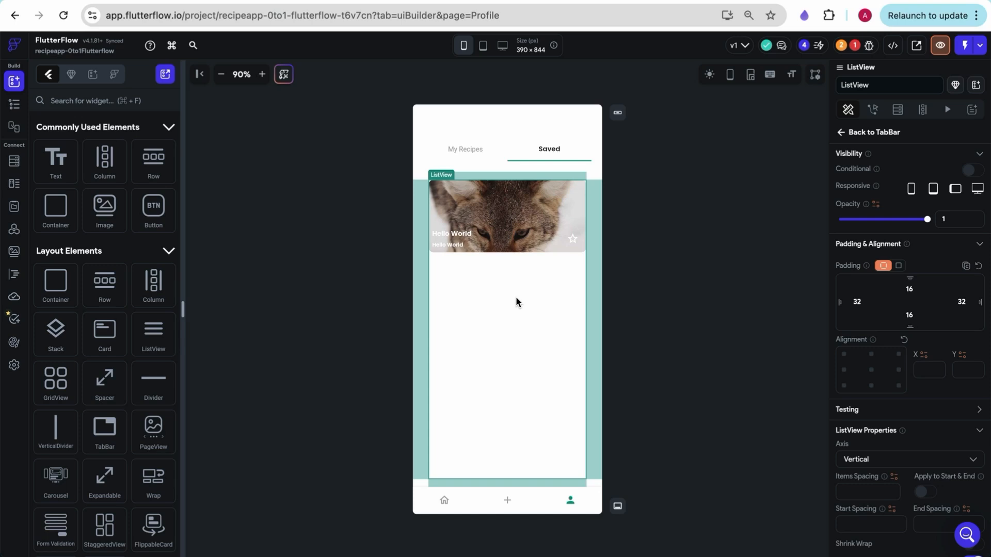
click(893, 115)
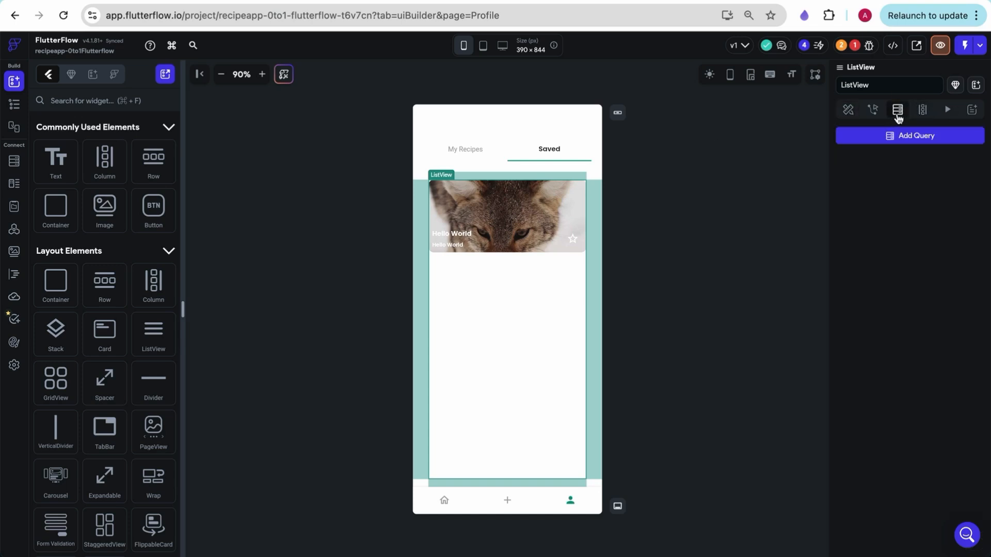
click(922, 114)
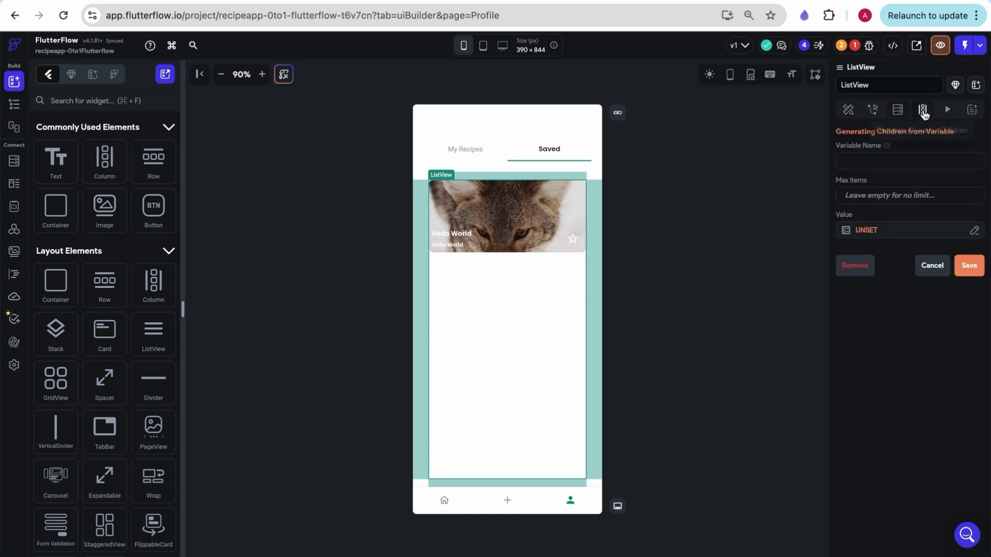
click(878, 168)
text(savedRecipes)
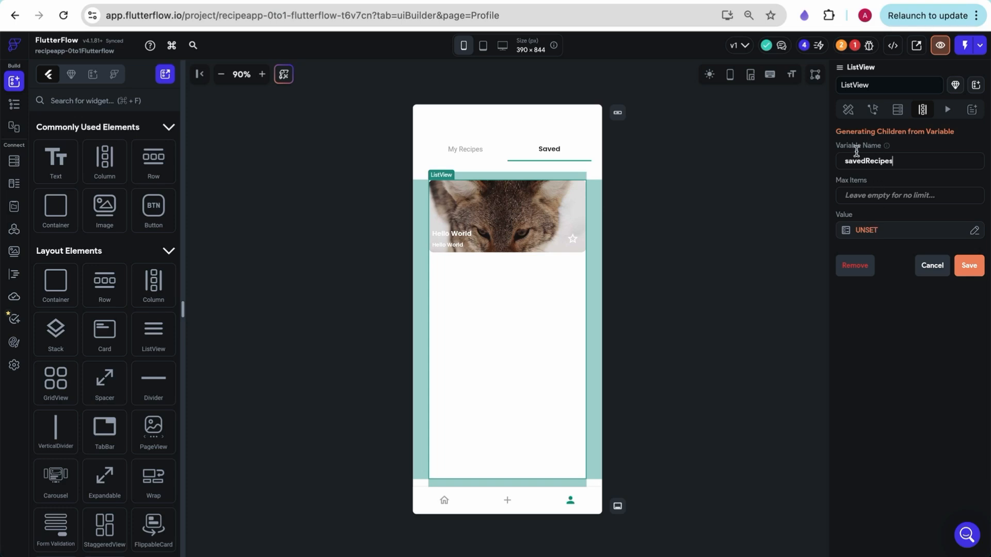
Set the variable's value to the Authenticated User's savedRecipes and save the dynamic children of the Saved ListView.
click(868, 232)
click(721, 304)
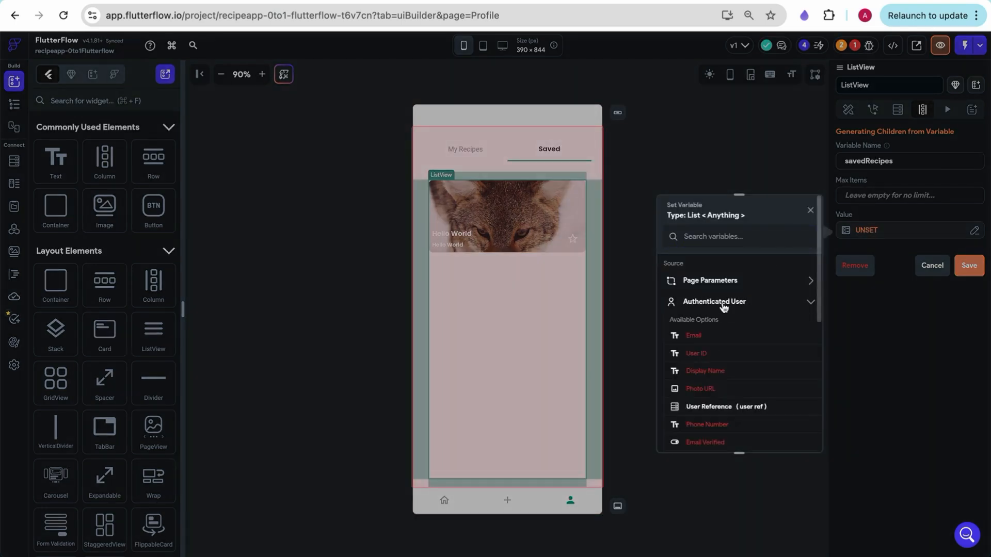
scroll(708, 365, down, 2)
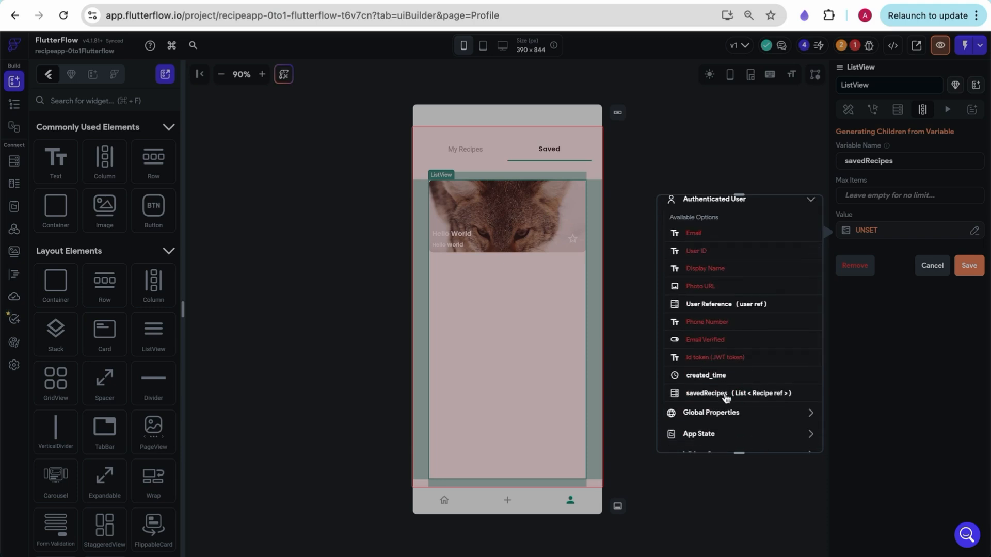
click(706, 394)
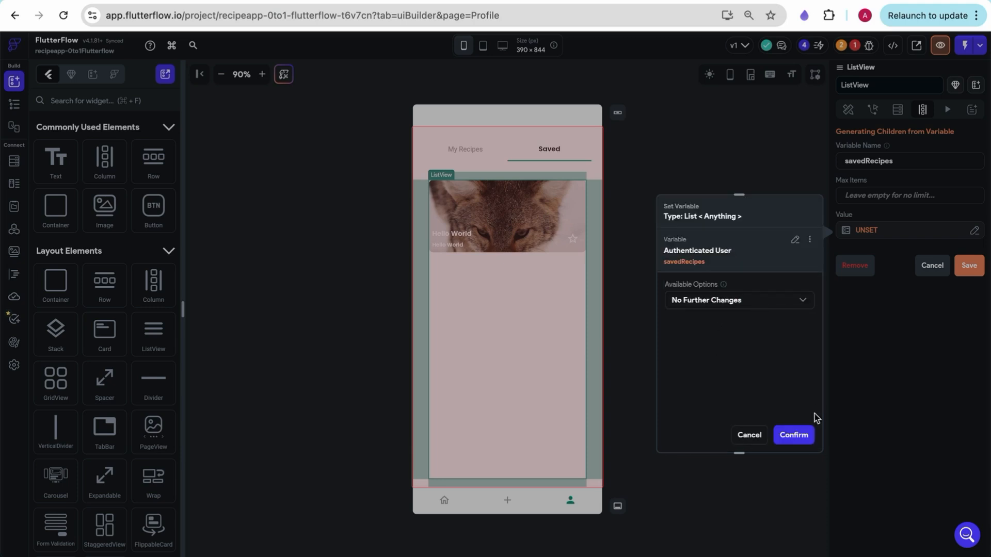
click(795, 436)
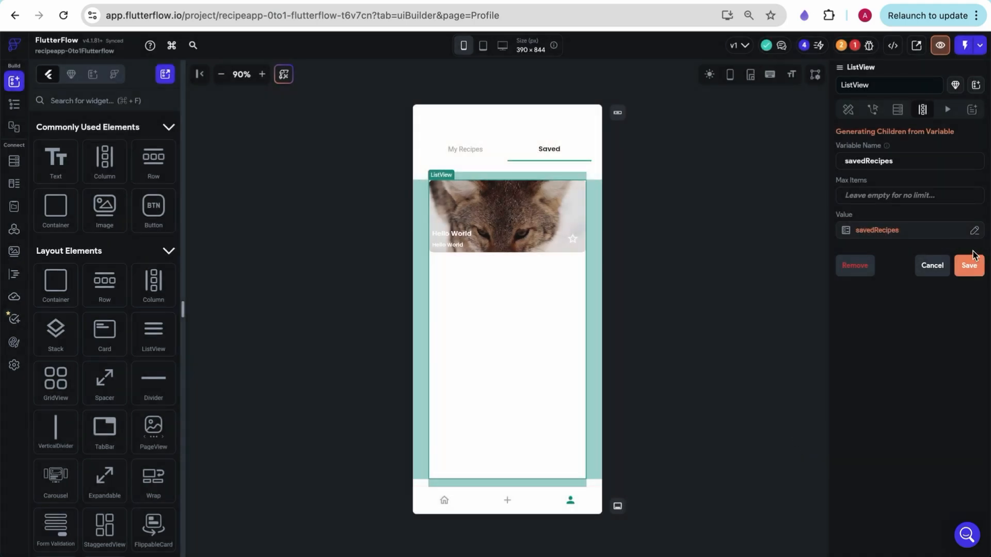
click(969, 267)
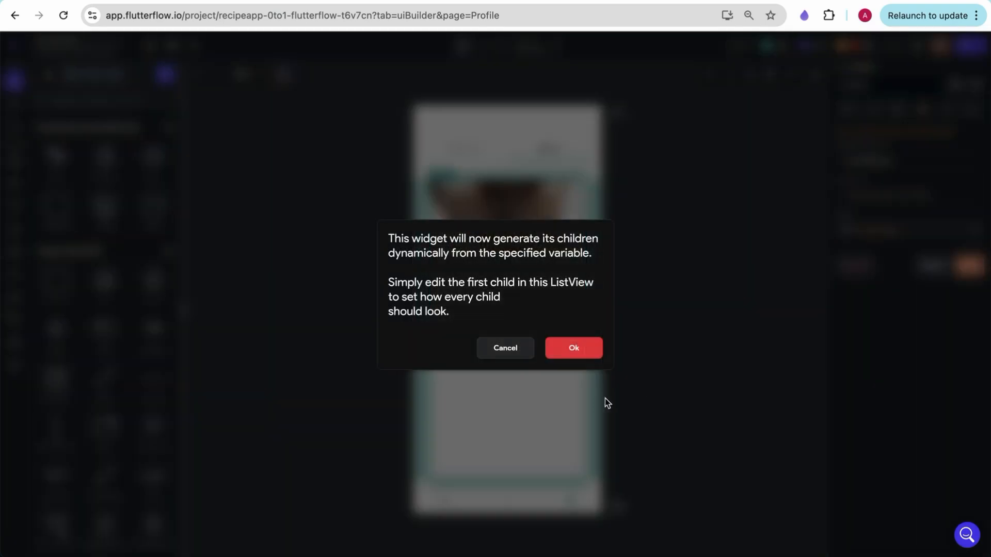
click(579, 348)
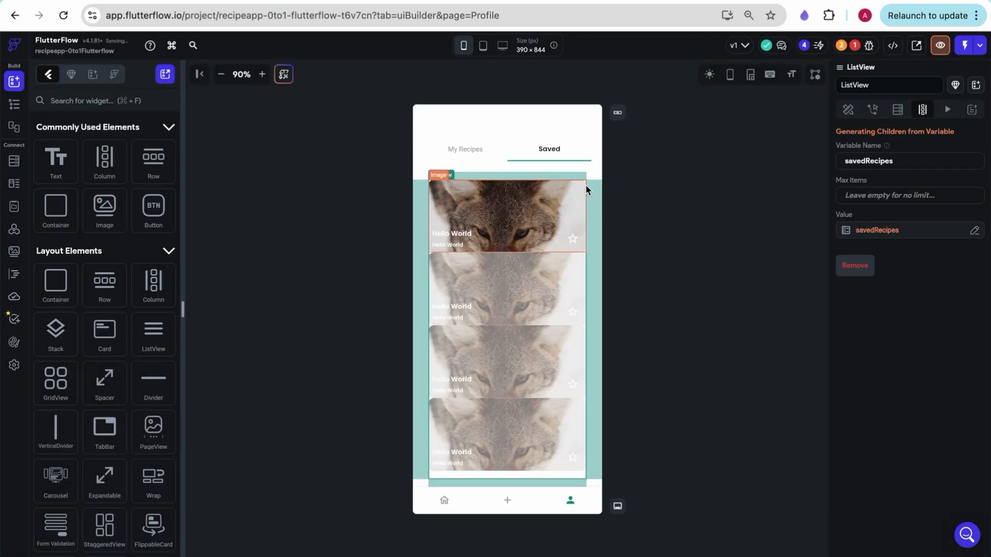
Set the items spacing of the Saved tab's ListView to 8.
click(847, 110)
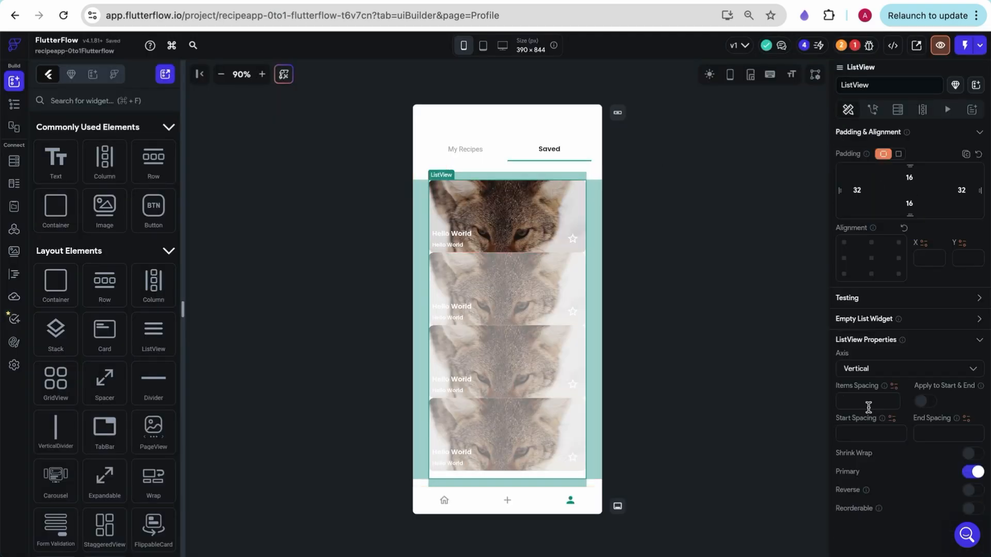
text(8)
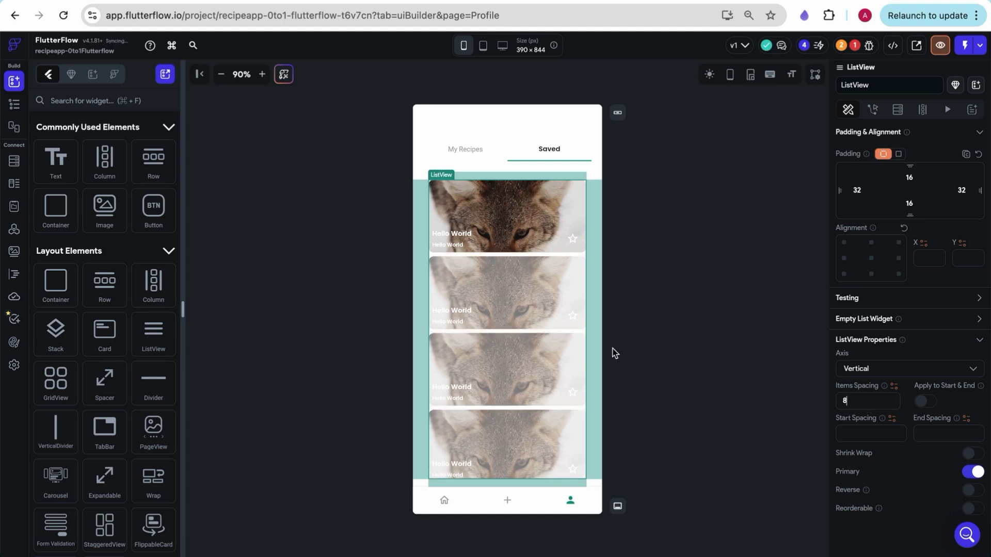
Inspect the image type and path settings of the first Saved card's image.
click(519, 265)
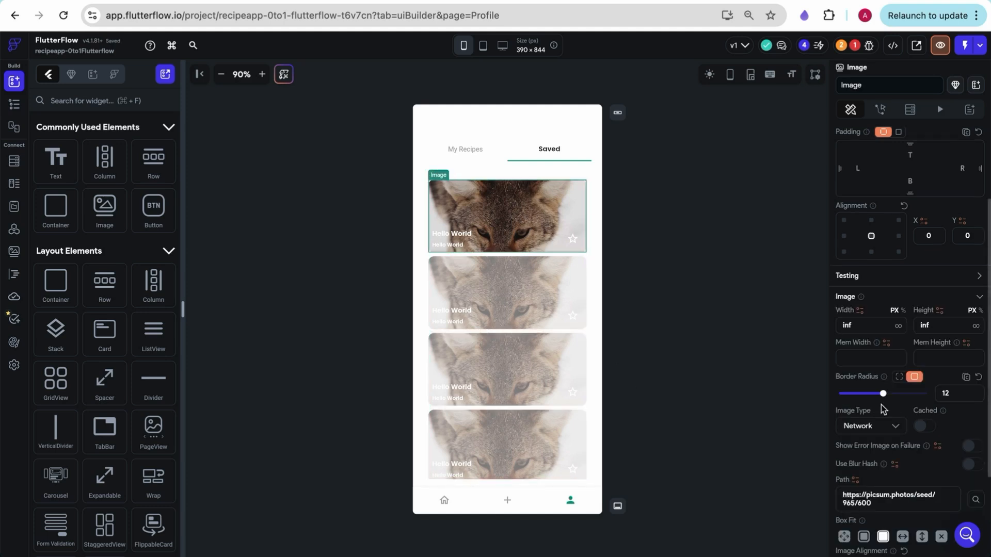
scroll(851, 431, down, 1)
scroll(851, 431, down, 4)
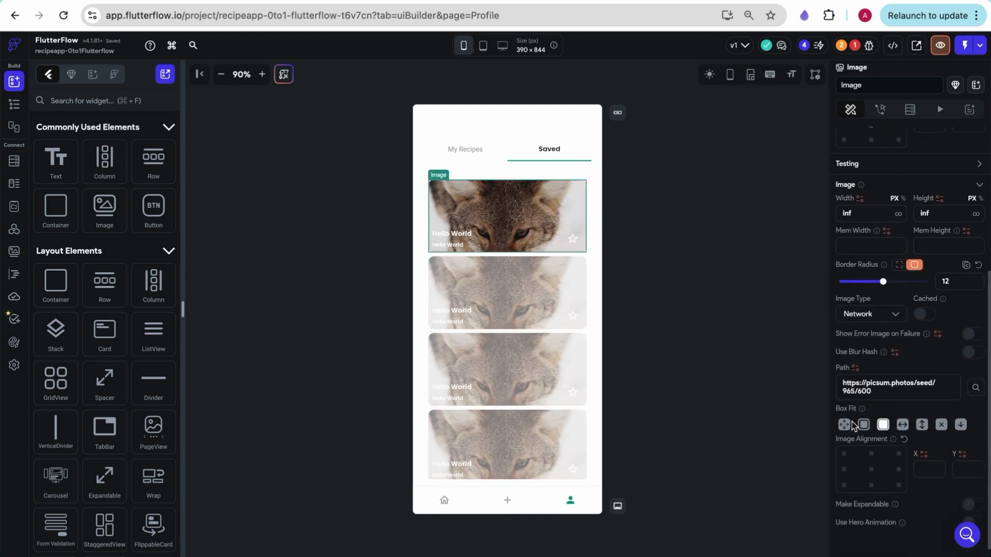
click(867, 315)
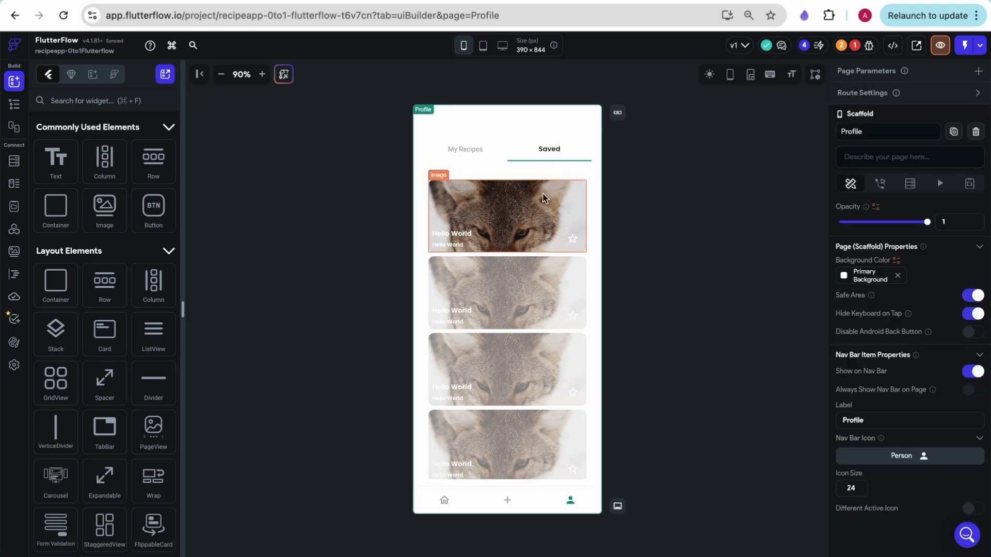
Review the Saved ListView's savedRecipes variable source and the user collection's schema, and return to the Profile page.
click(578, 258)
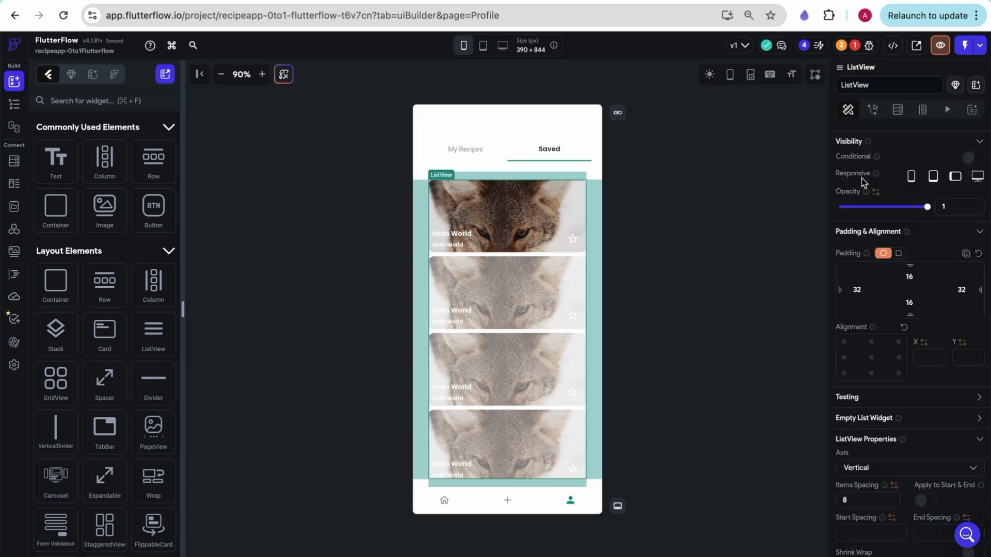
click(873, 112)
click(874, 112)
click(923, 110)
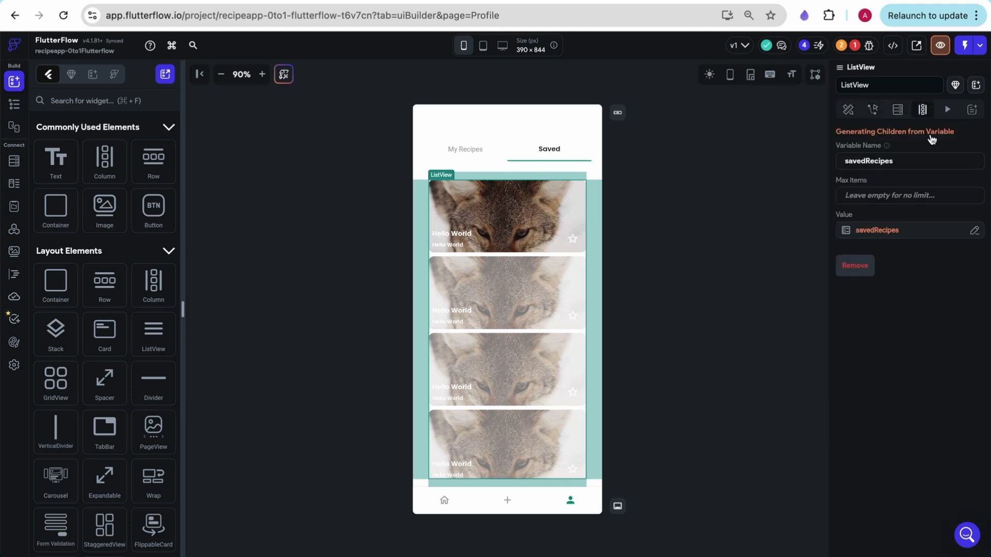
click(880, 231)
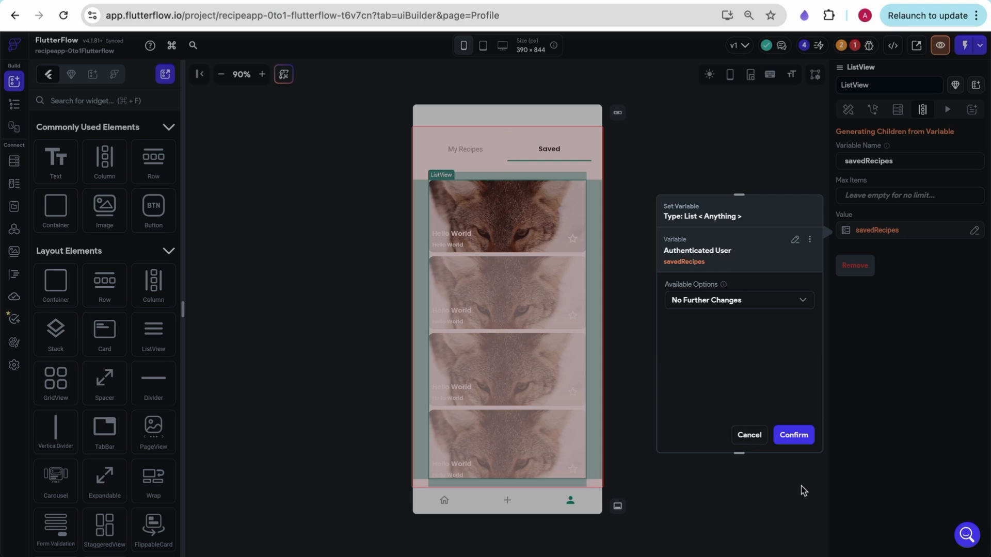
click(748, 435)
click(14, 161)
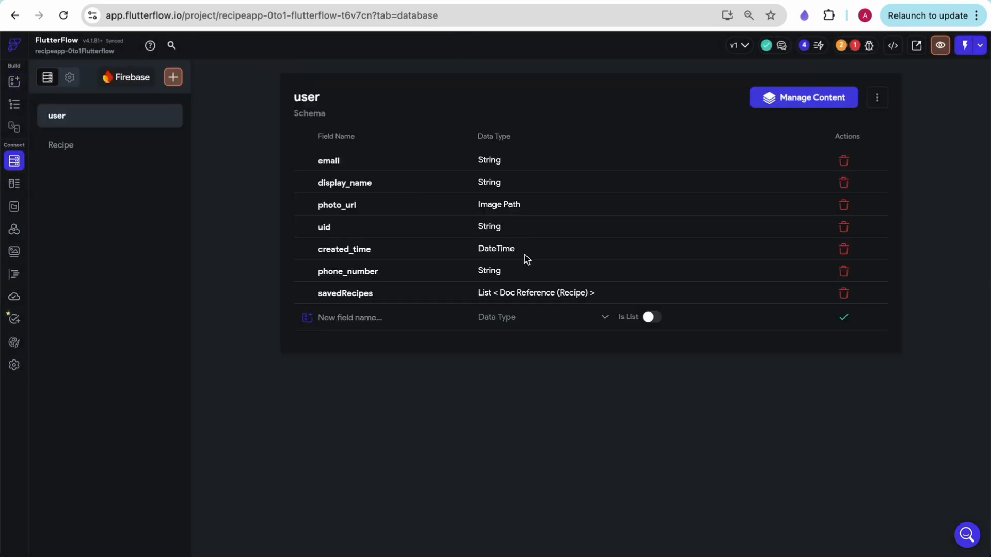
click(14, 81)
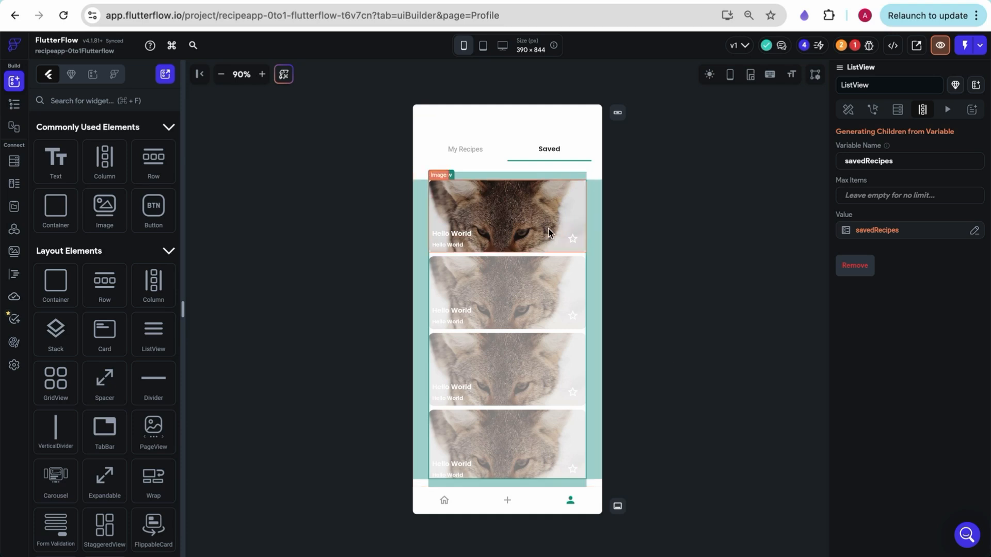
Add a Document from Reference backend query on the Recipe collection to the Container inside the Saved tab's ListView.
click(535, 215)
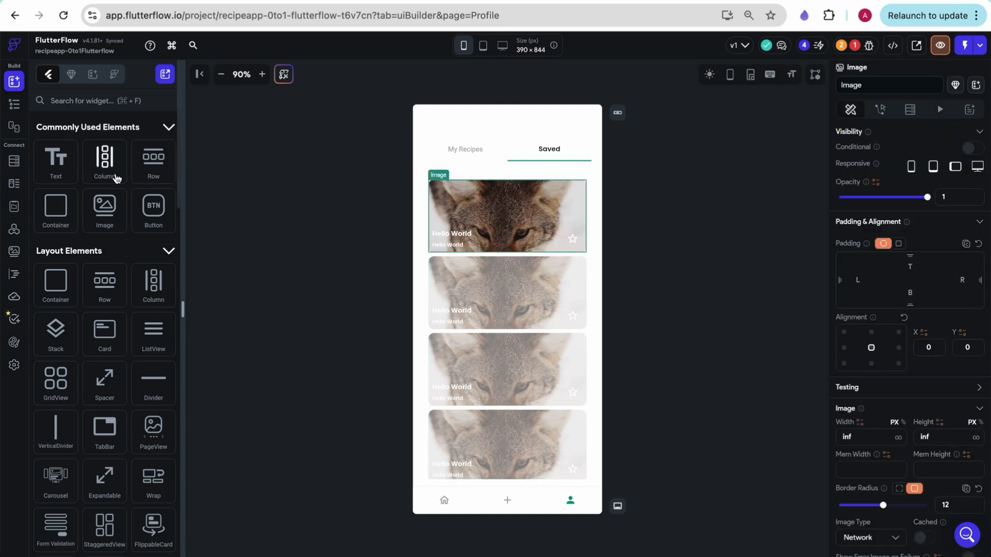
click(16, 105)
scroll(127, 413, down, 4)
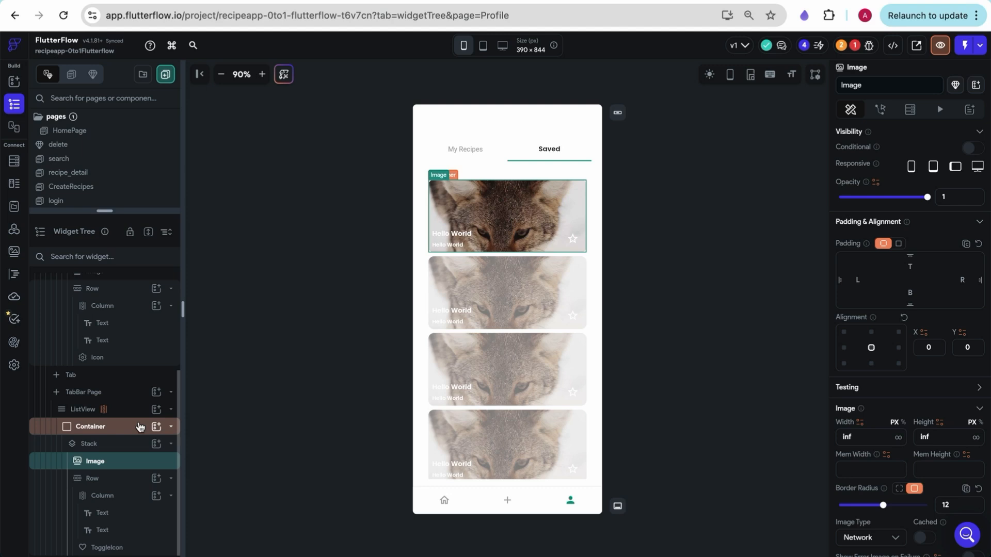
click(111, 427)
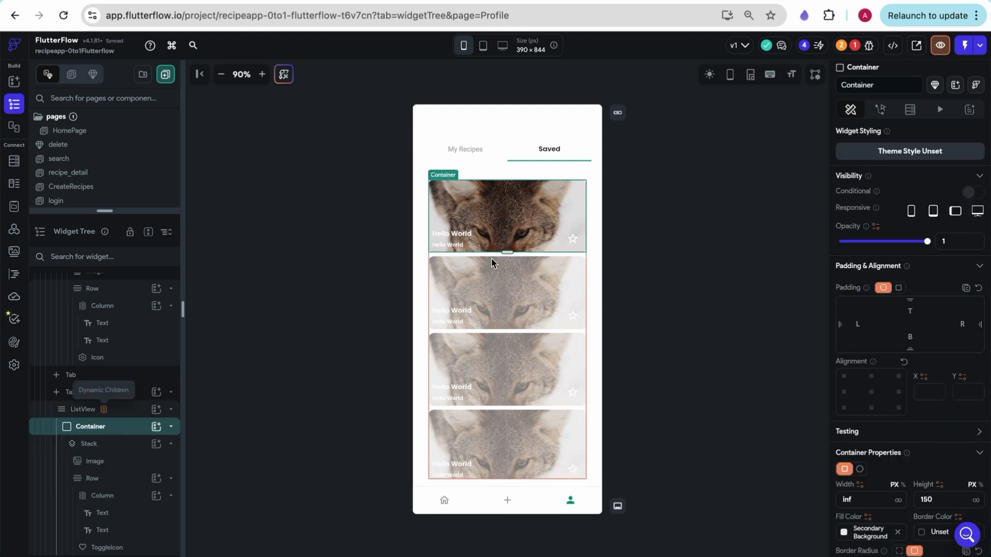
click(910, 109)
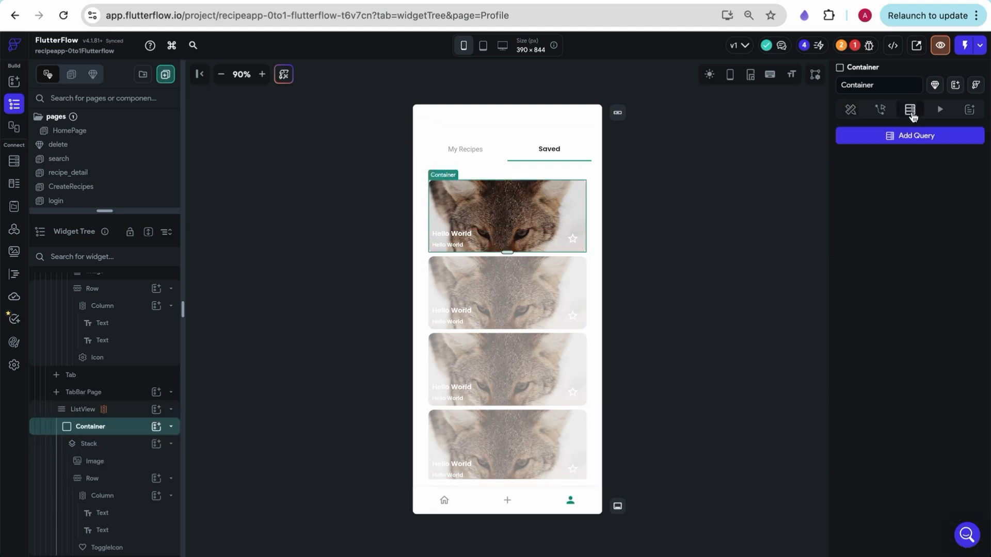
click(929, 142)
click(738, 133)
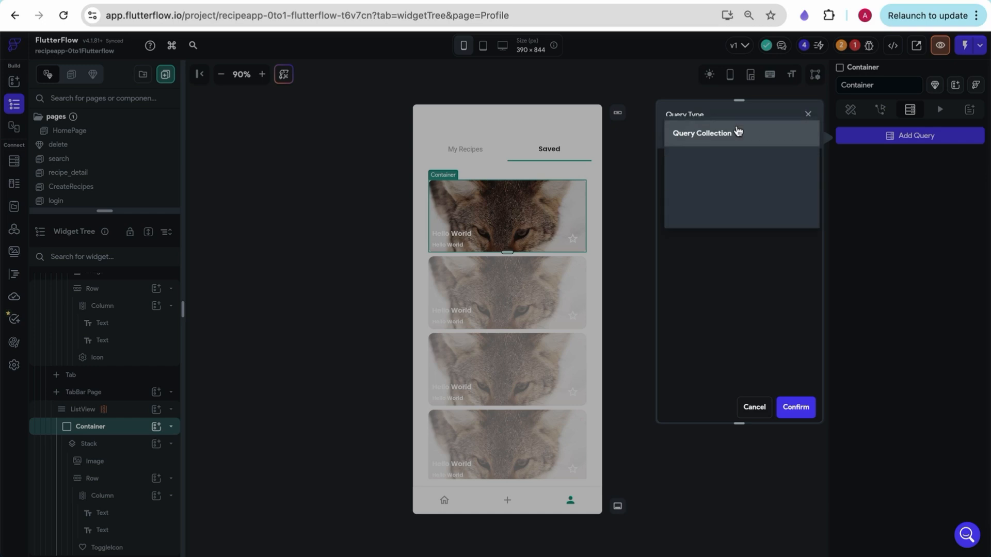
click(737, 160)
click(716, 202)
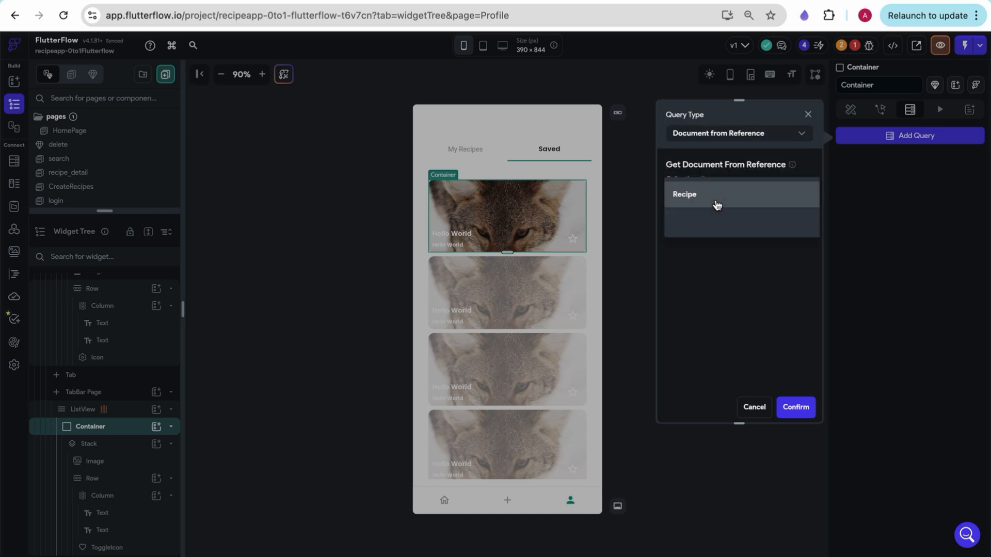
click(715, 202)
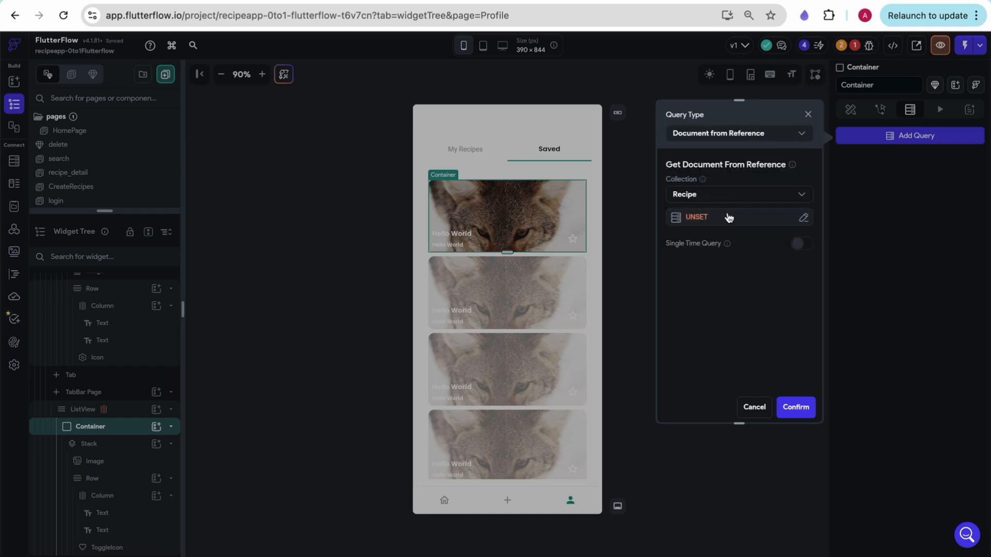
Set the Container query's document reference to the savedRecipes Item and save the query.
click(702, 223)
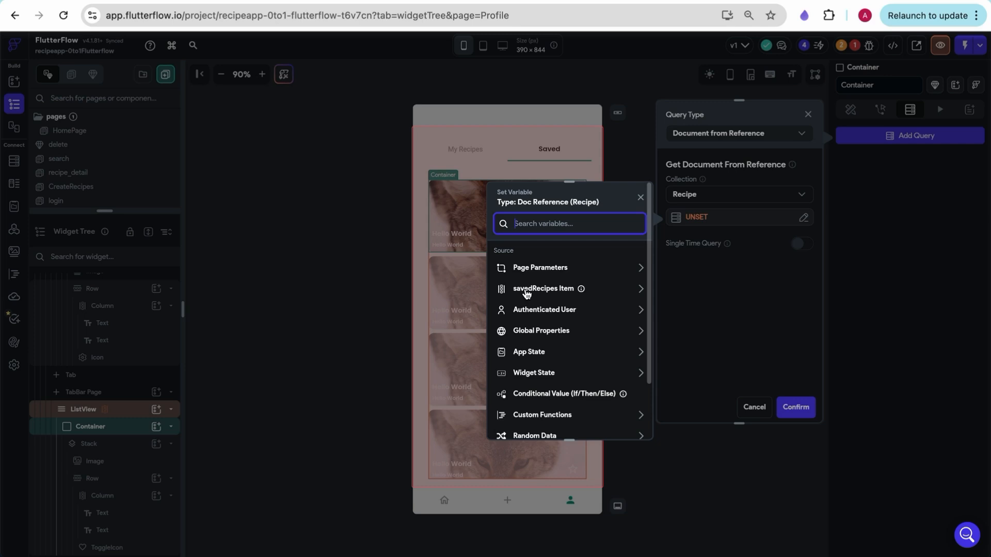
click(557, 290)
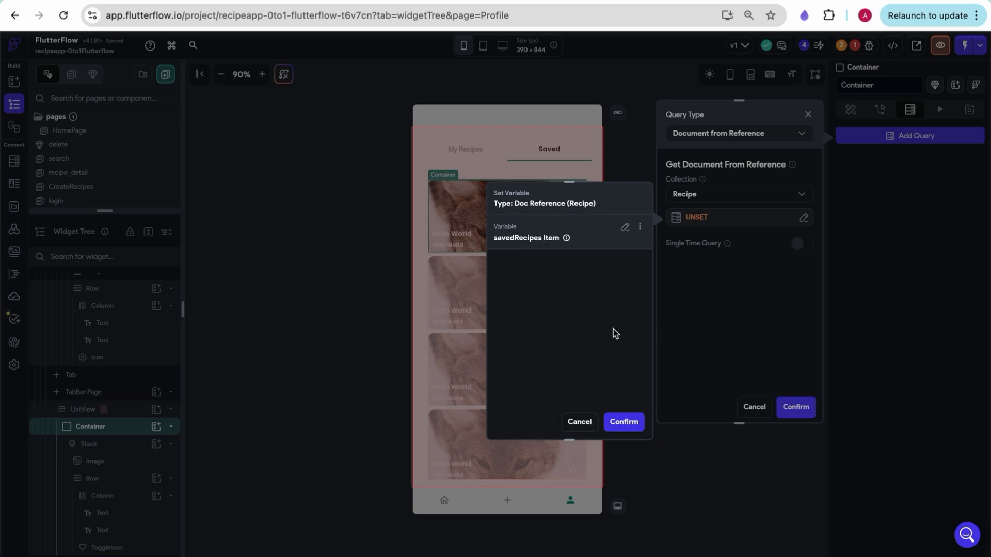
click(709, 227)
click(638, 291)
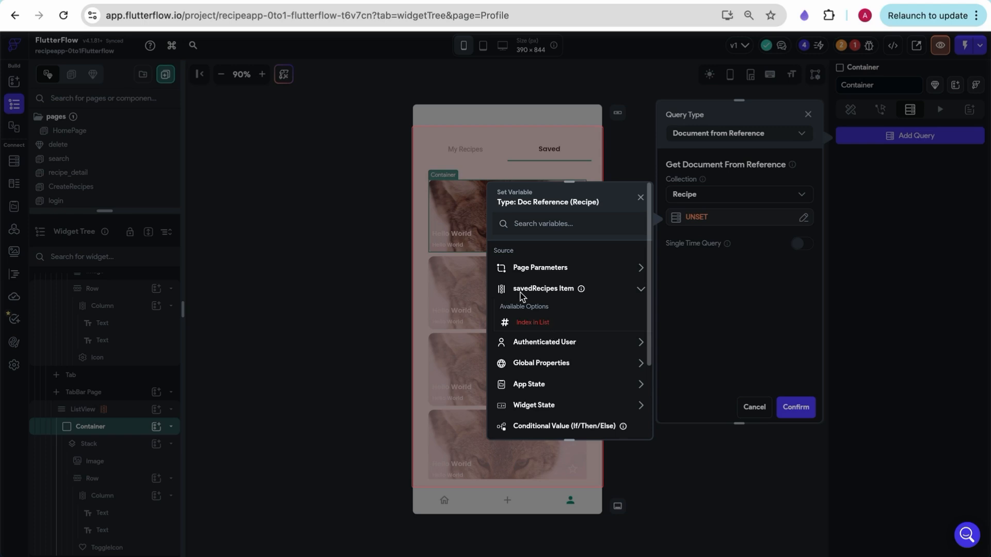
click(551, 289)
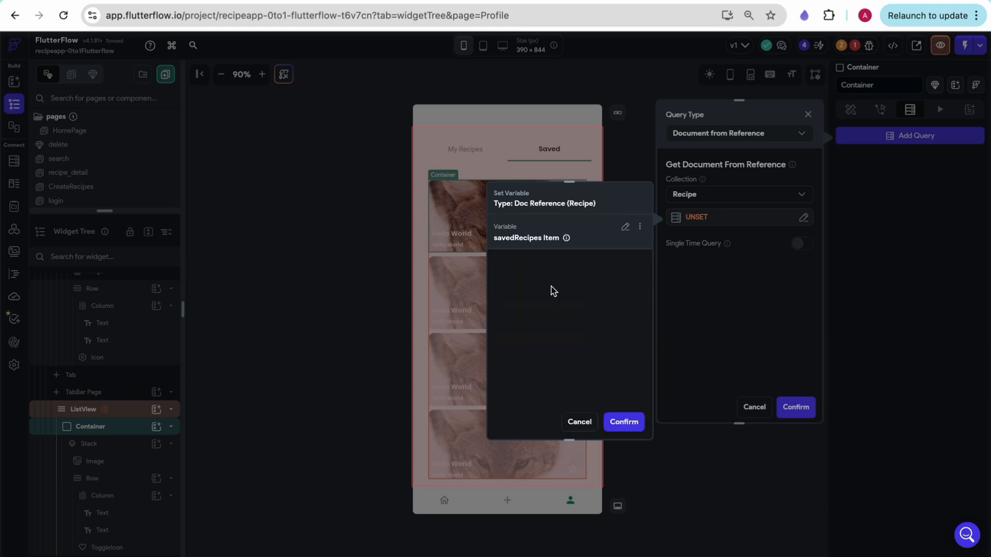
click(633, 424)
click(799, 409)
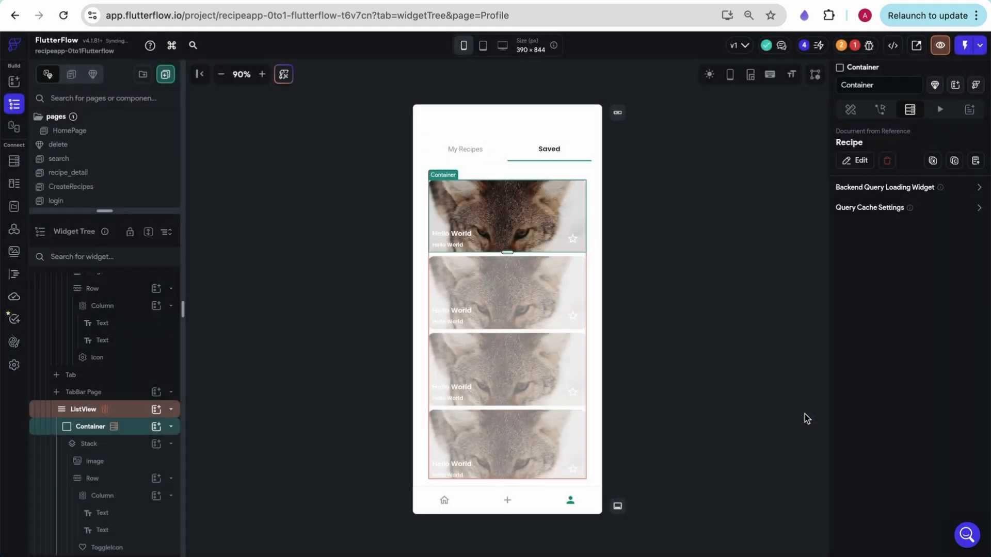
Bind the first Saved card's image path to the Recipe Document's image field and select the card's title text.
click(484, 209)
scroll(859, 383, down, 5)
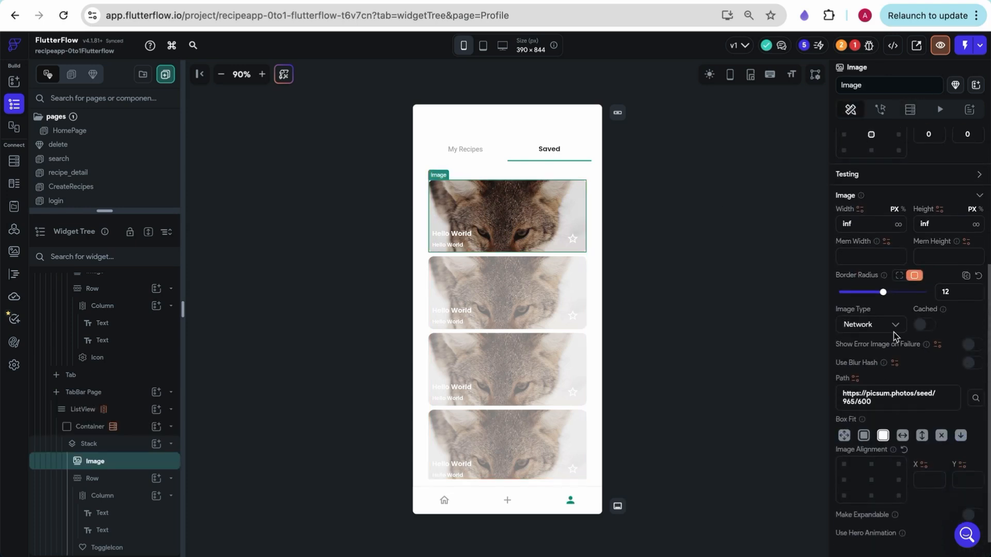
click(856, 379)
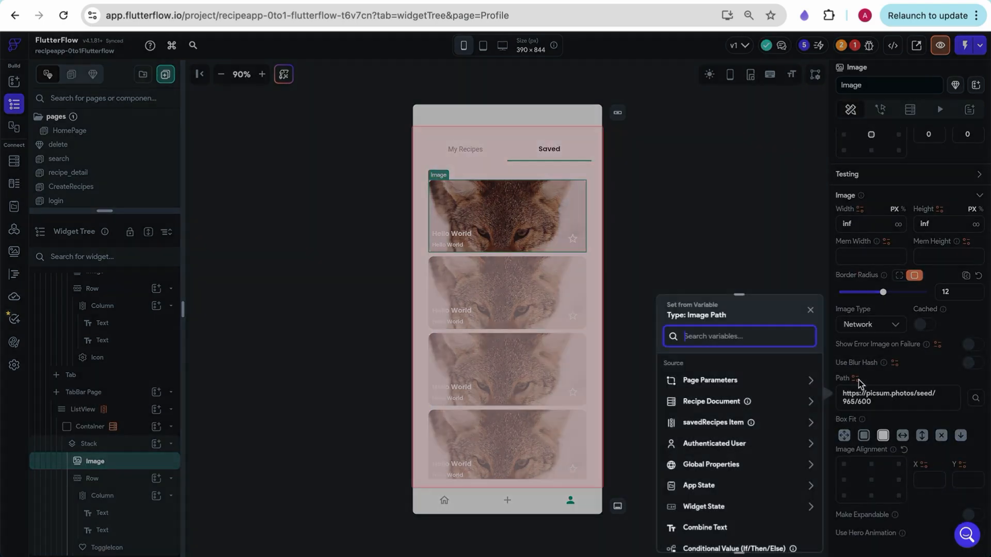
click(799, 405)
scroll(701, 511, down, 2)
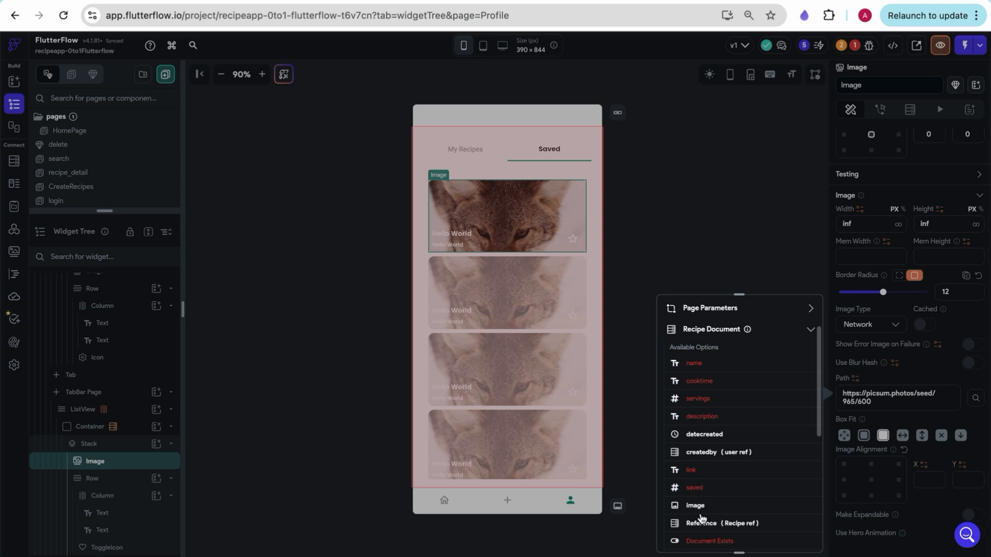
scroll(701, 509, down, 3)
click(697, 440)
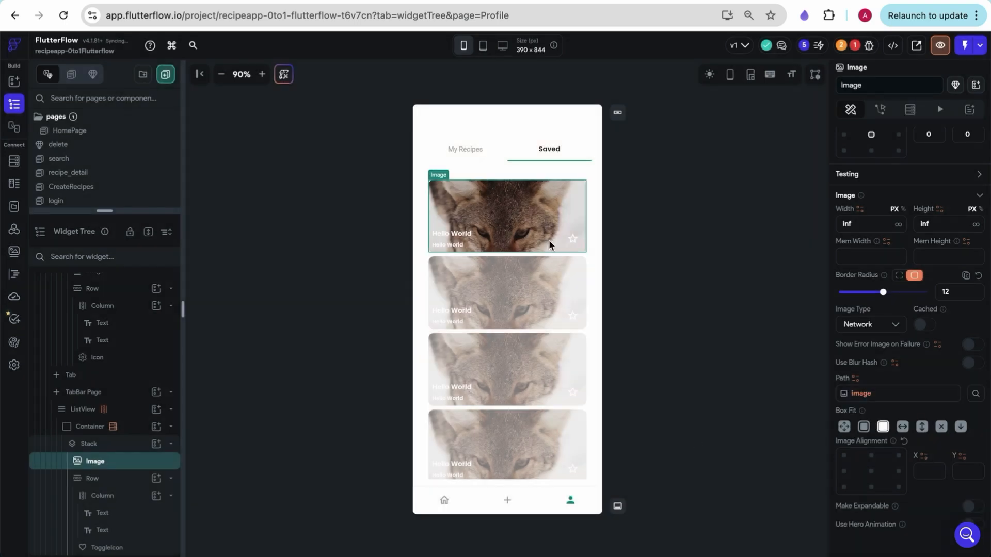
click(454, 233)
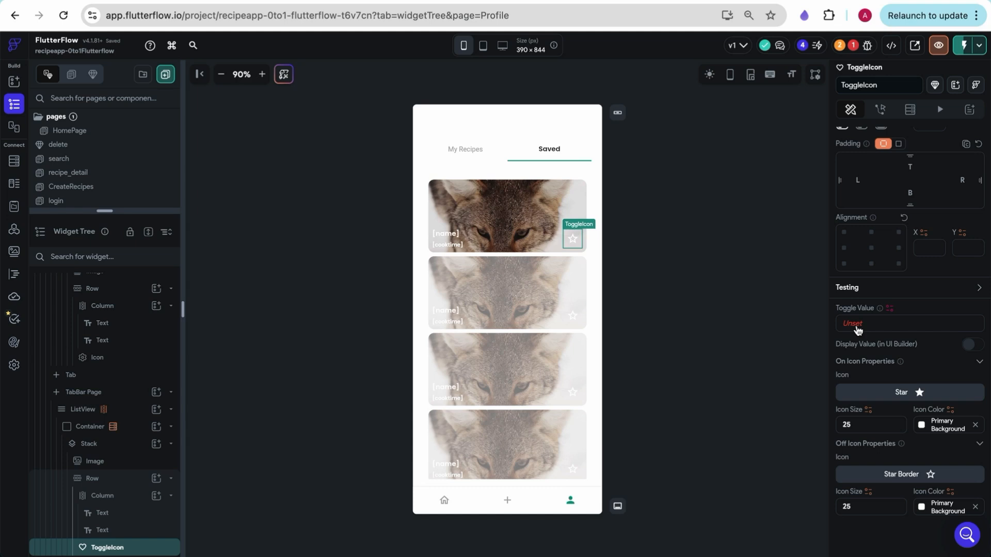
Start a Document from Reference backend query on the user collection for the whole Profile page.
click(529, 120)
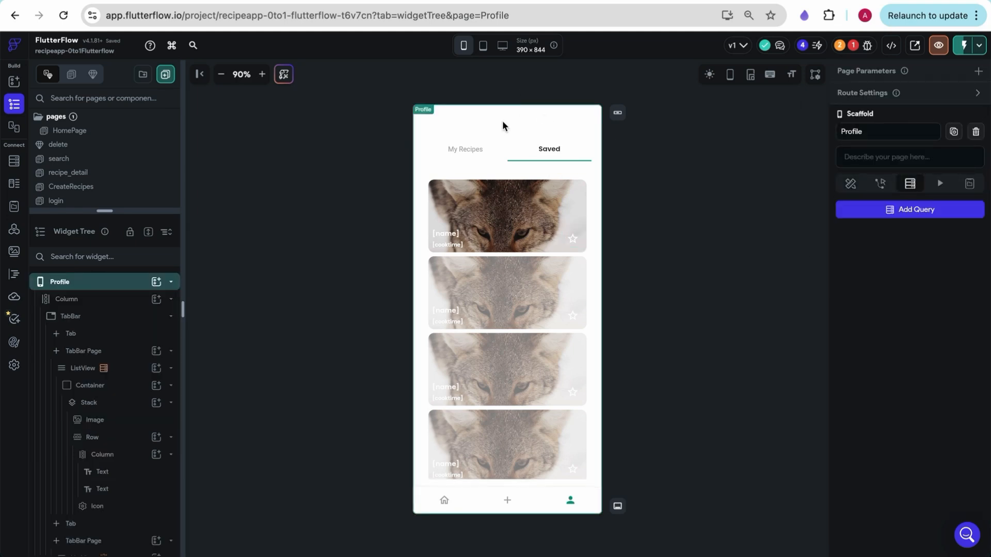
click(915, 209)
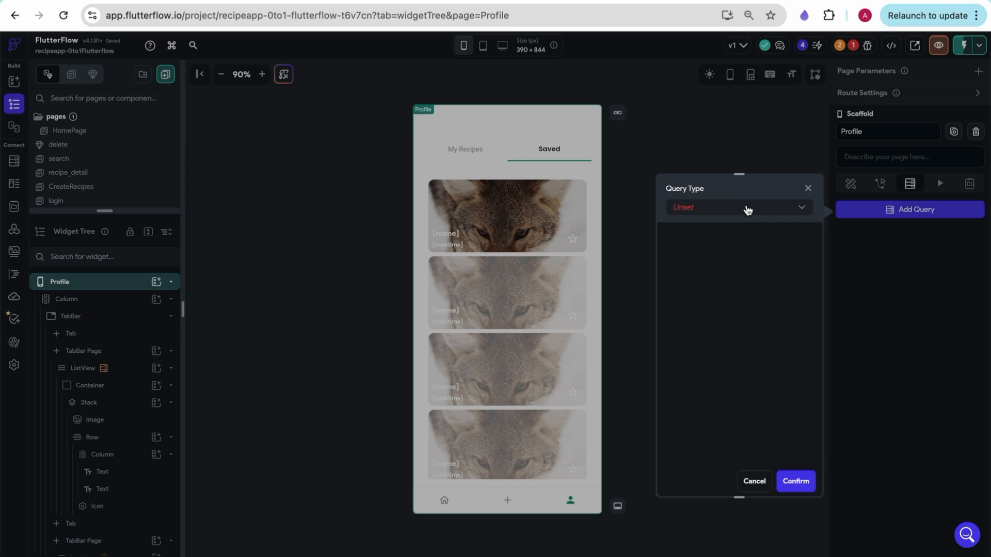
click(746, 208)
click(726, 237)
click(724, 275)
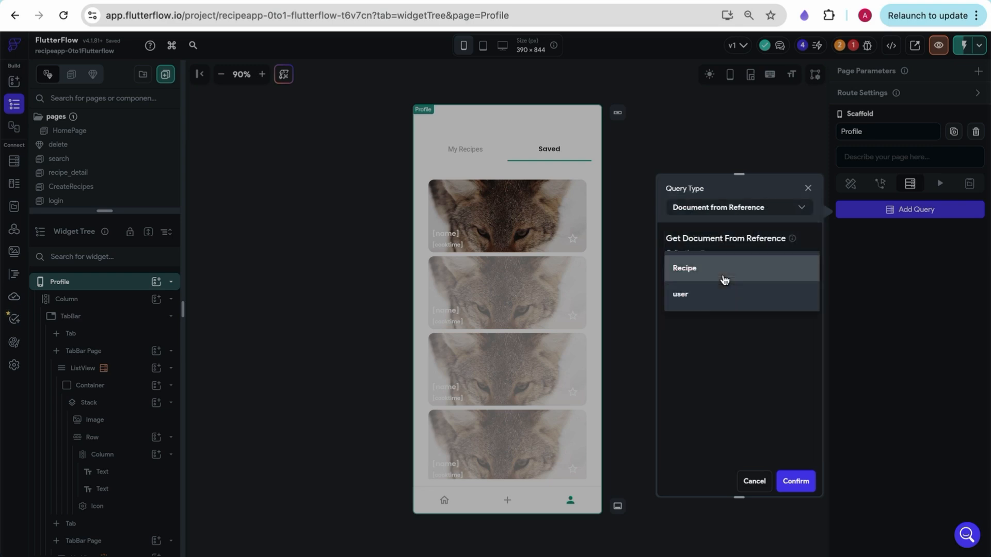
click(701, 302)
Set the page query's document reference to the Authenticated User's User Record Reference and save the query.
click(713, 301)
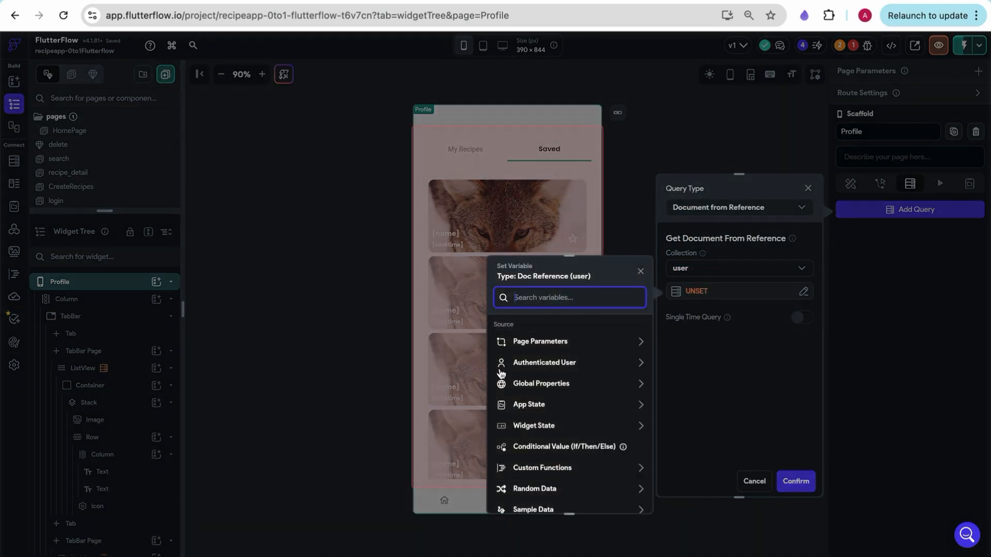
click(543, 367)
click(540, 467)
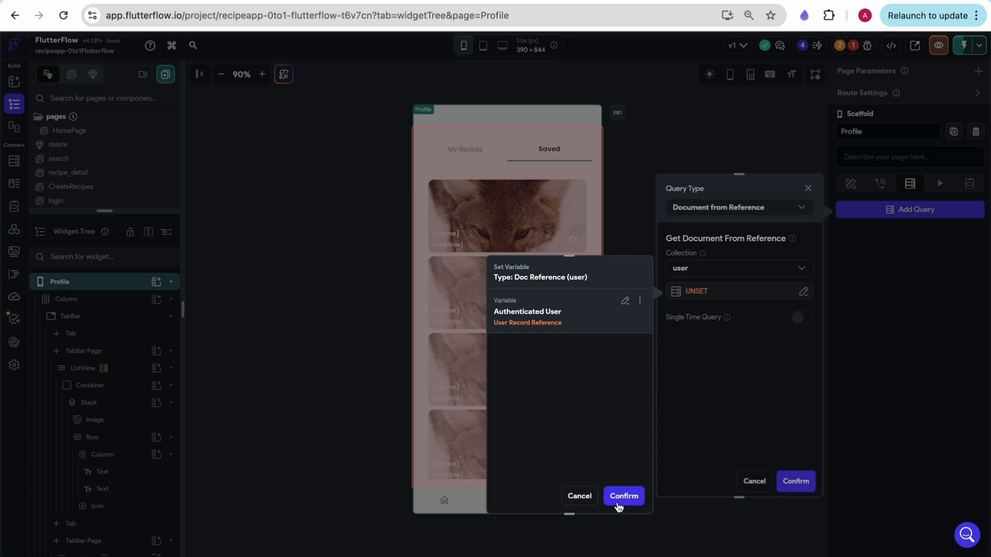
click(624, 496)
click(811, 475)
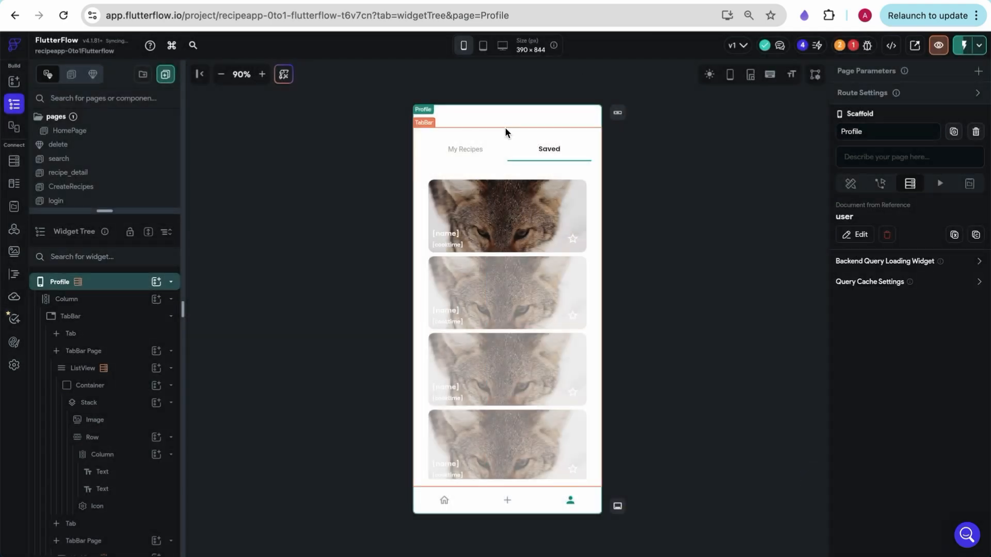
Tie the toggle value of the Saved card's star ToggleIcon to the user Document's savedRecipes list.
click(572, 239)
scroll(878, 363, down, 3)
click(889, 308)
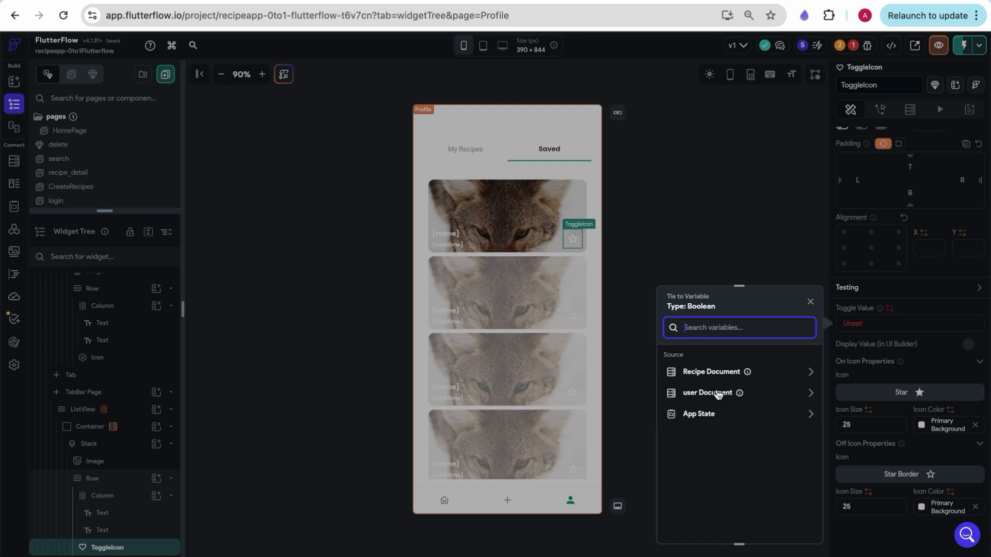
click(774, 398)
scroll(733, 464, down, 2)
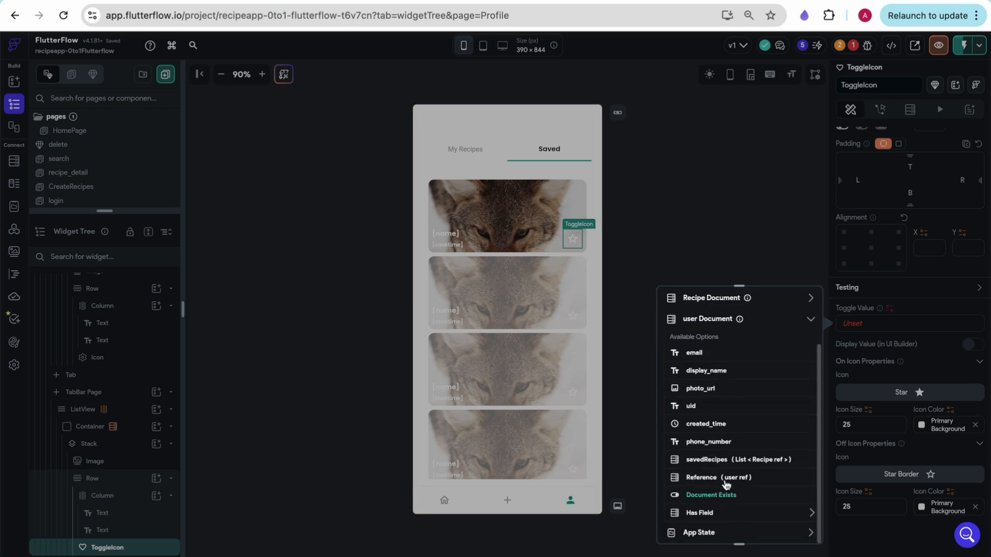
scroll(727, 482, up, 1)
scroll(728, 478, down, 1)
click(713, 459)
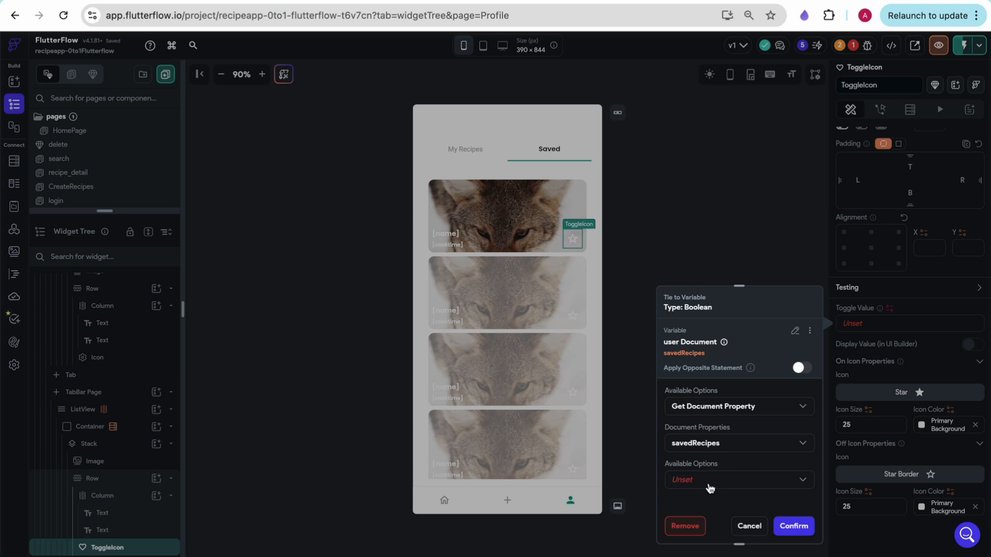
Apply List Contains Item to savedRecipes with the Recipe Document's Reference as the item, and confirm the toggle value.
click(688, 479)
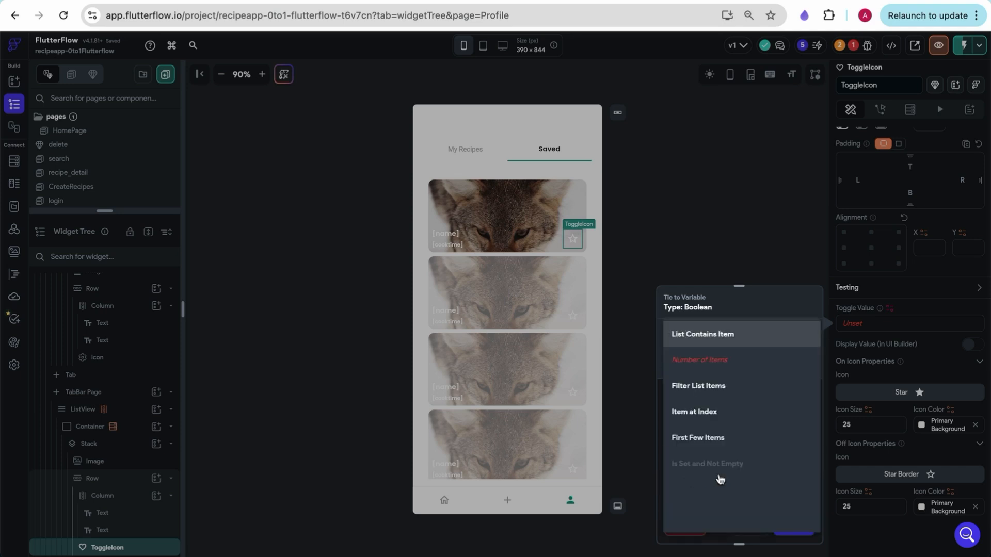
click(719, 335)
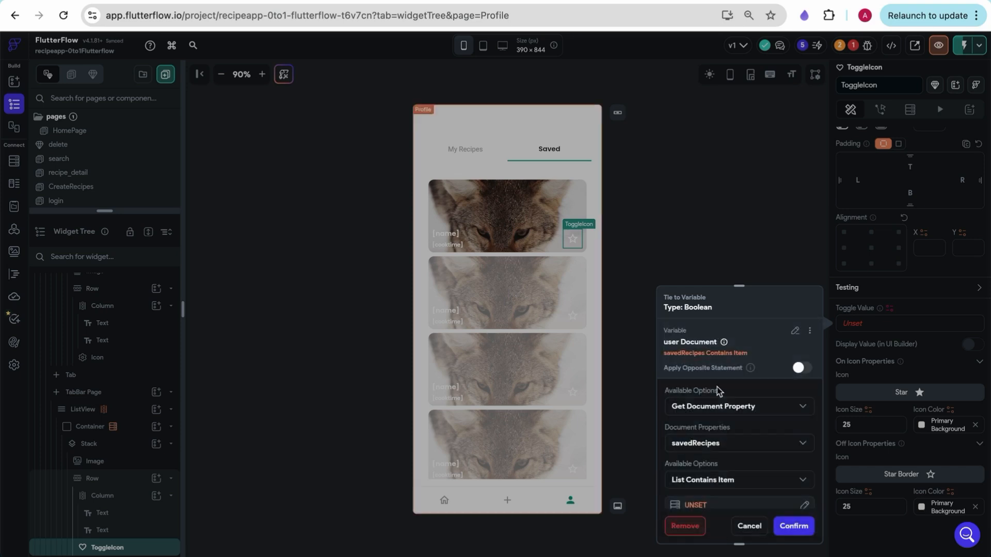
scroll(717, 413, down, 1)
click(686, 493)
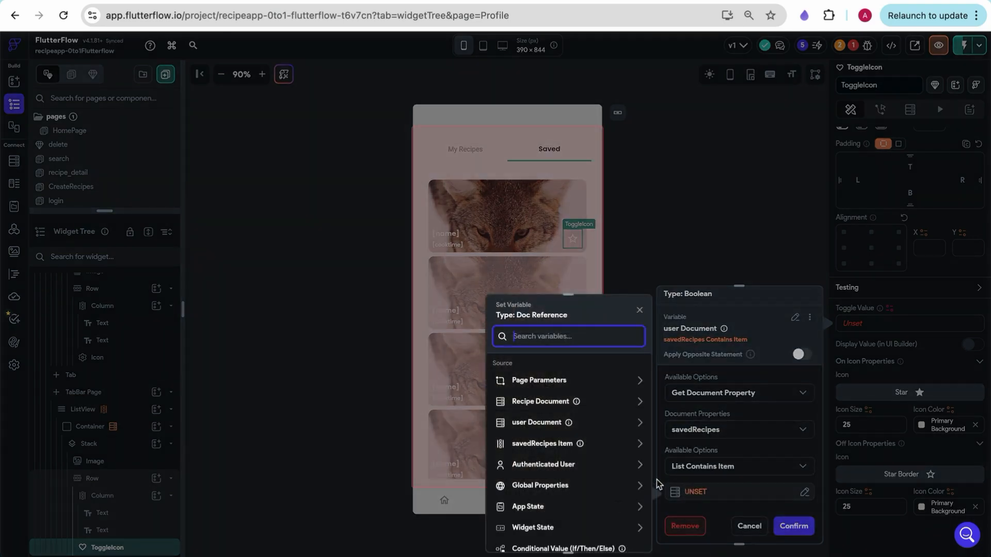
click(539, 402)
scroll(539, 536, down, 3)
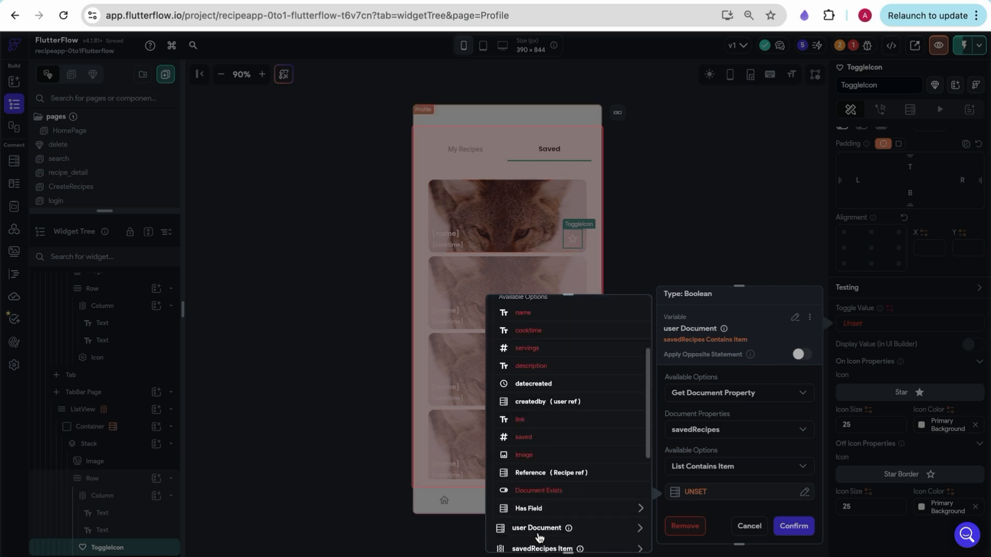
click(535, 472)
click(624, 535)
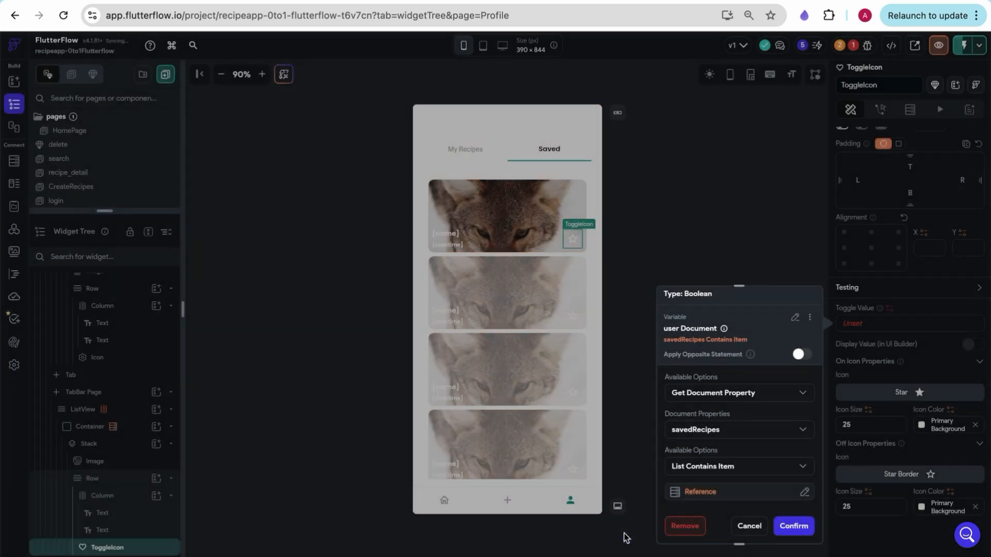
click(791, 526)
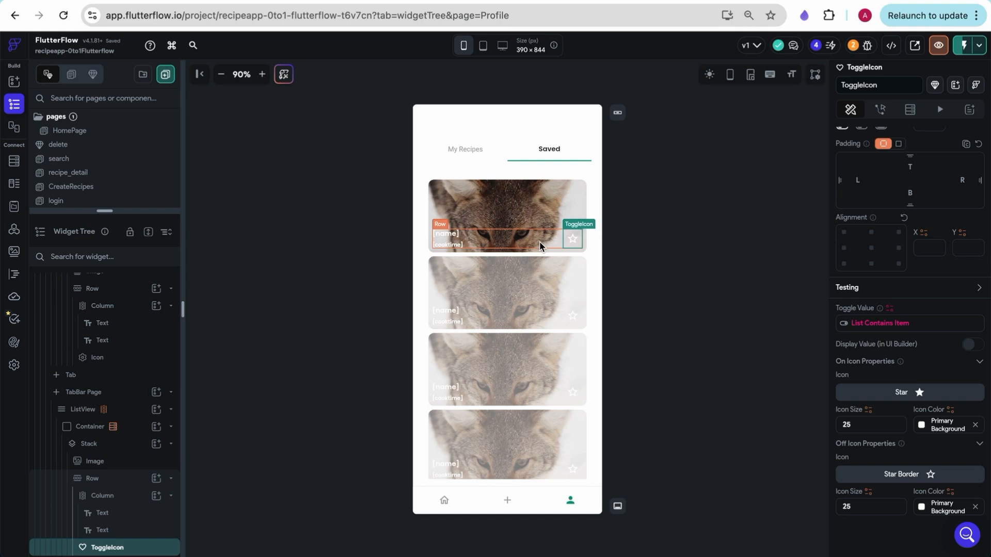
On the HomePage, add a ToggleIcon to the Row beside the Most Popular card's cooktime text and delete the plain star Icon there.
click(441, 502)
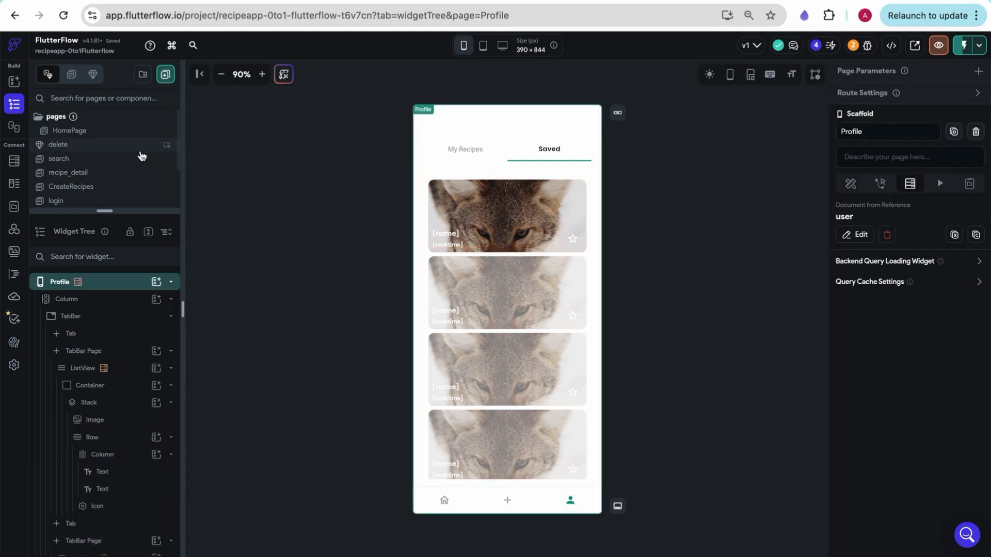
click(92, 129)
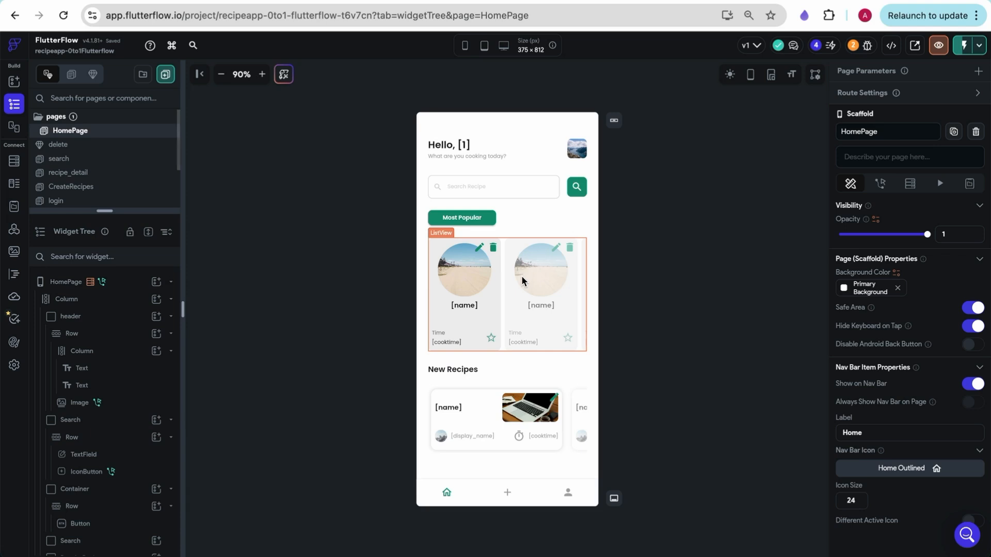
click(491, 342)
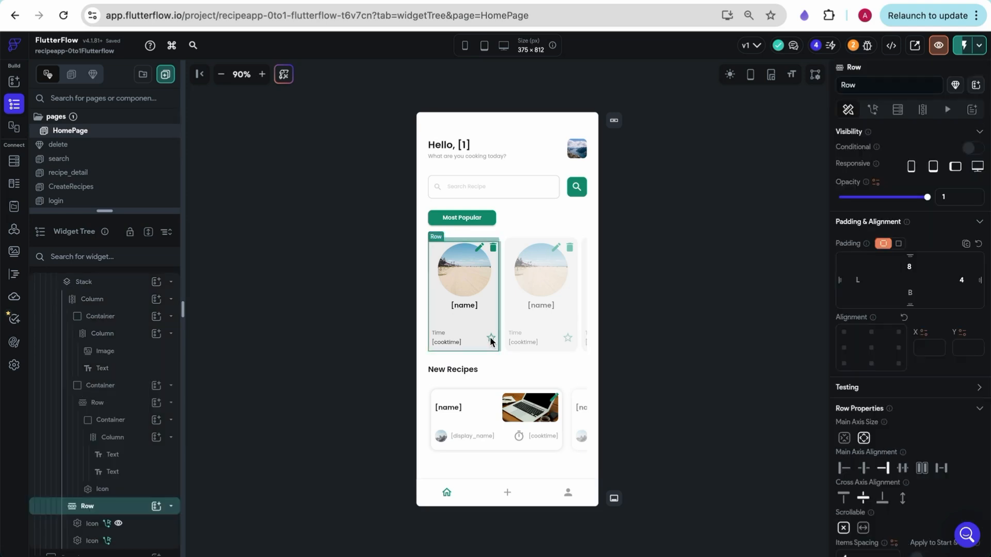
scroll(146, 469, down, 4)
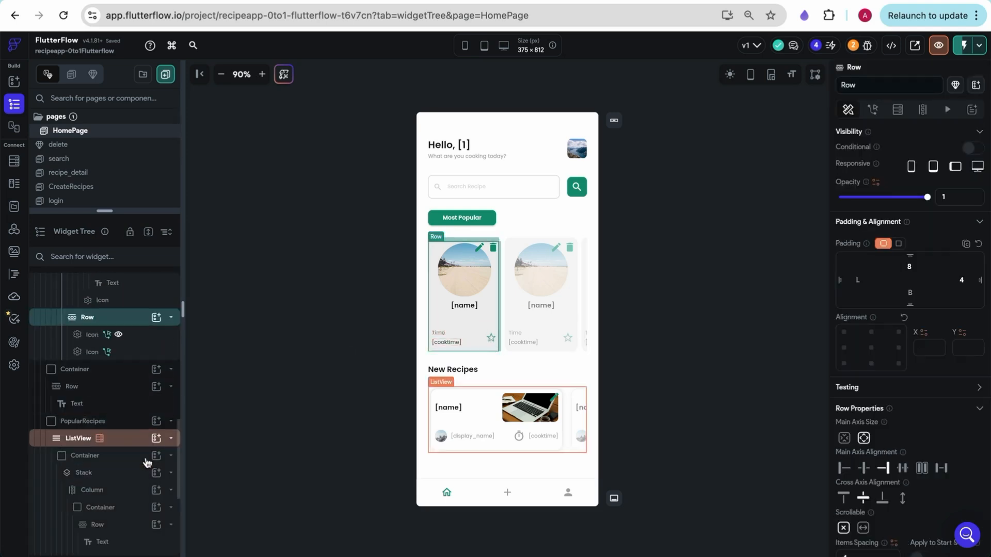
scroll(145, 460, up, 4)
click(138, 460)
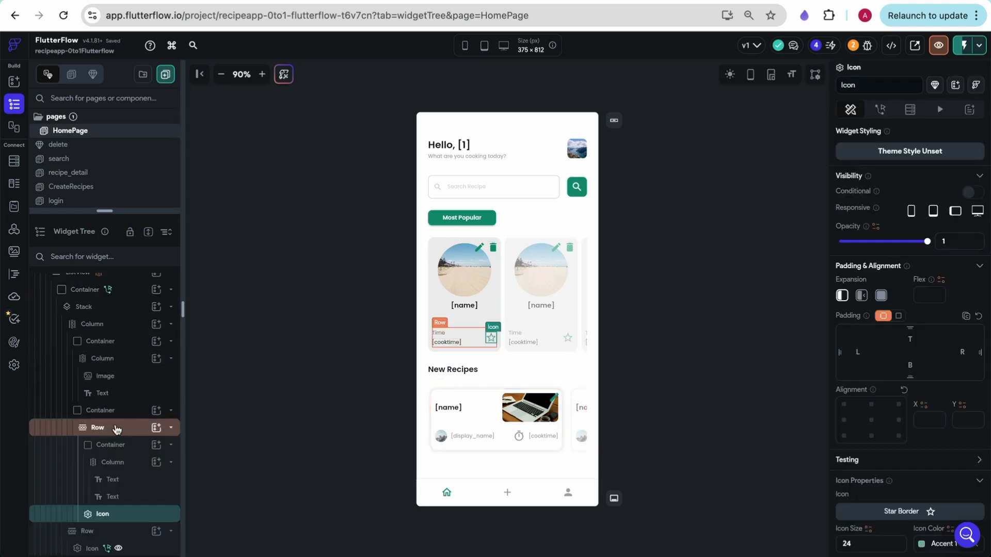
click(156, 427)
text(toggle)
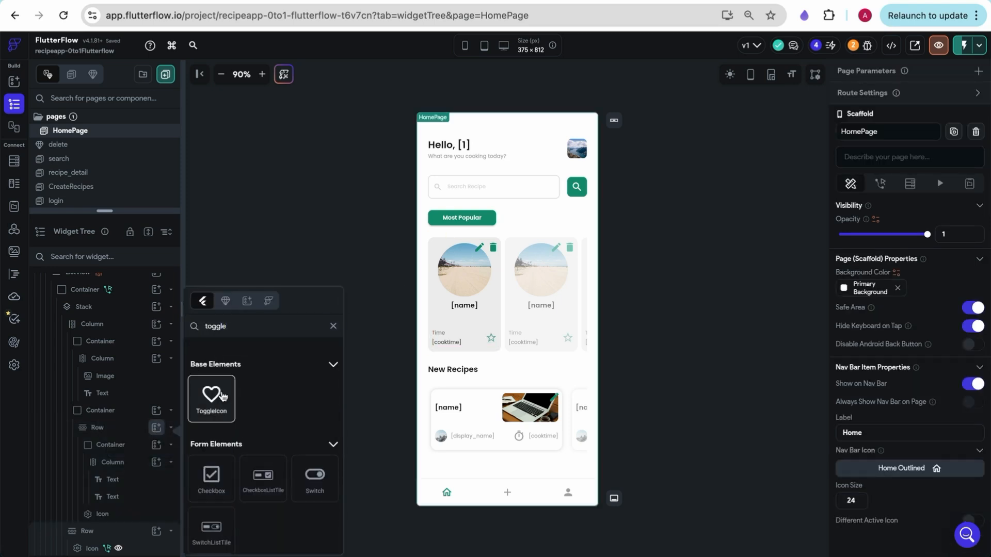
click(223, 396)
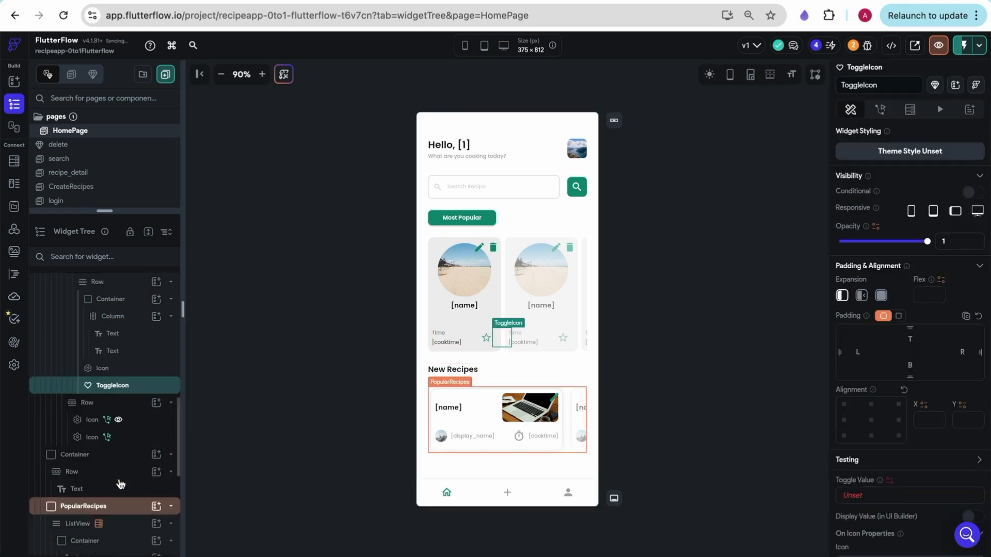
click(137, 369)
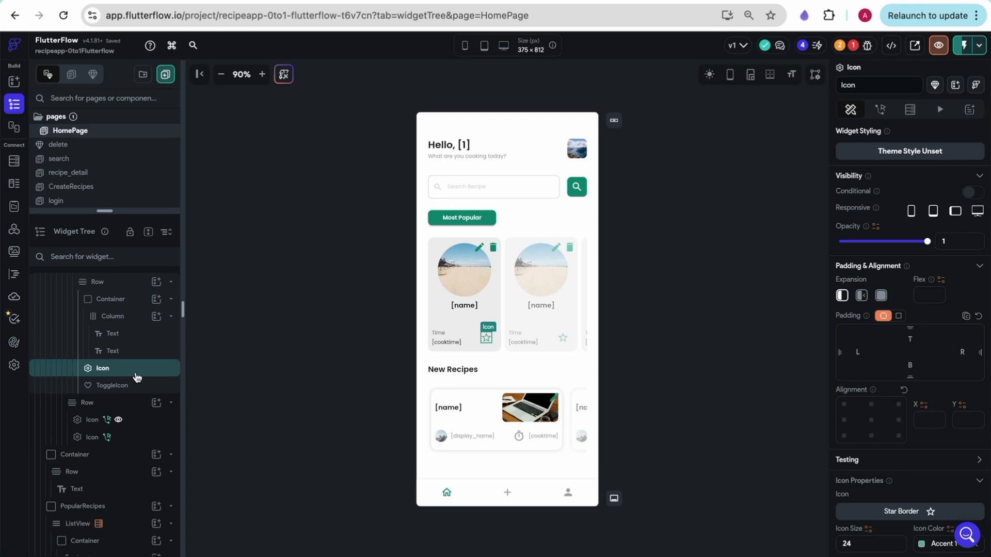
key(Delete)
Set the off-icon color of the Most Popular card's ToggleIcon to the Primary theme color.
click(129, 385)
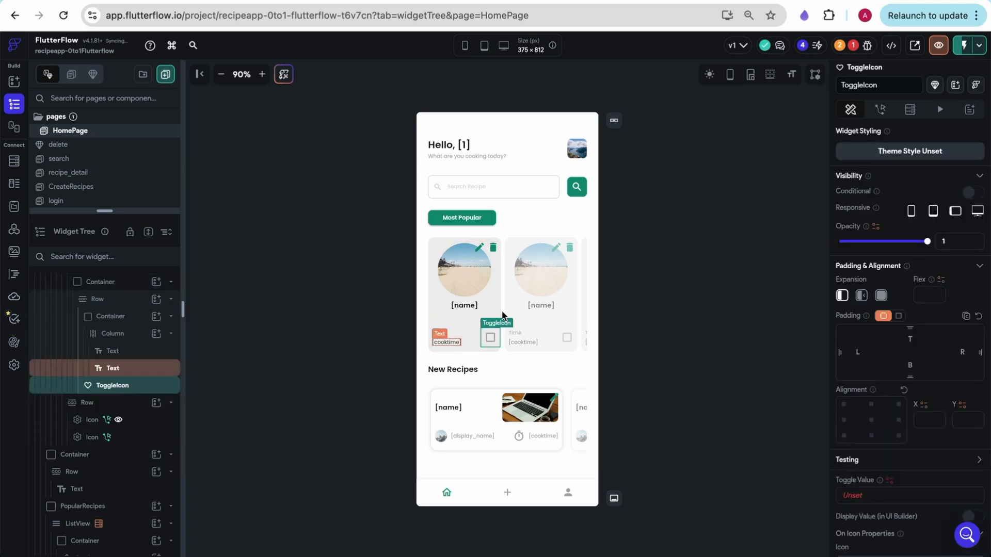
scroll(938, 411, down, 3)
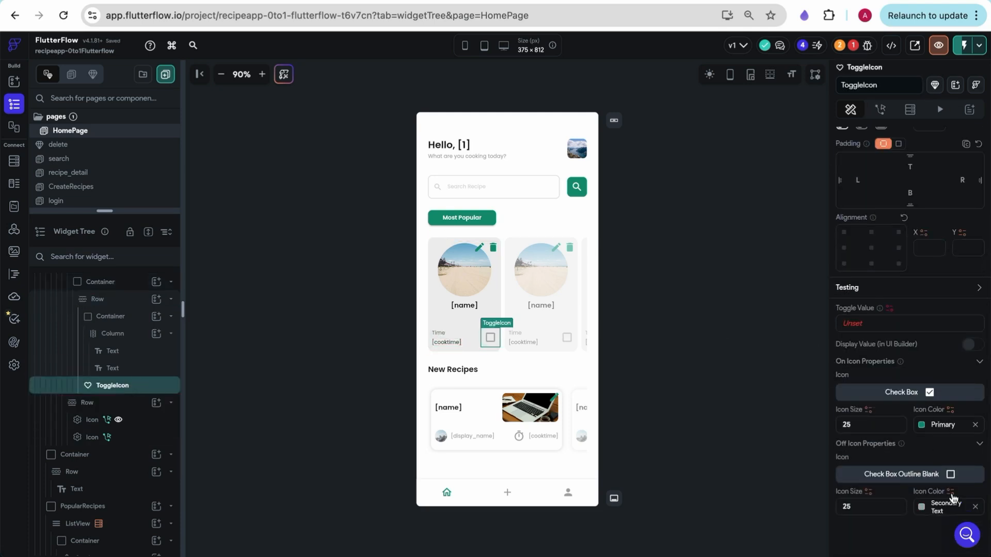
click(929, 507)
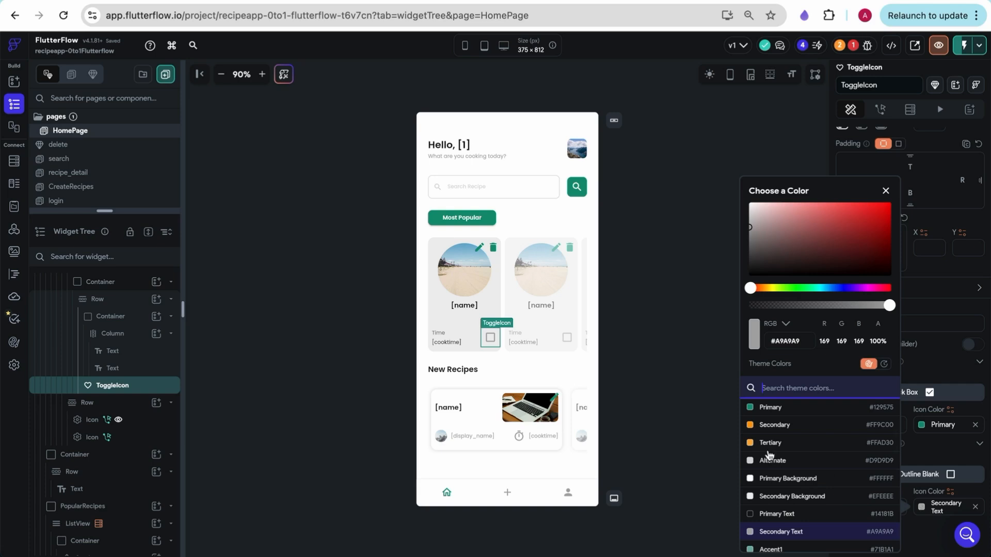
click(764, 408)
click(918, 447)
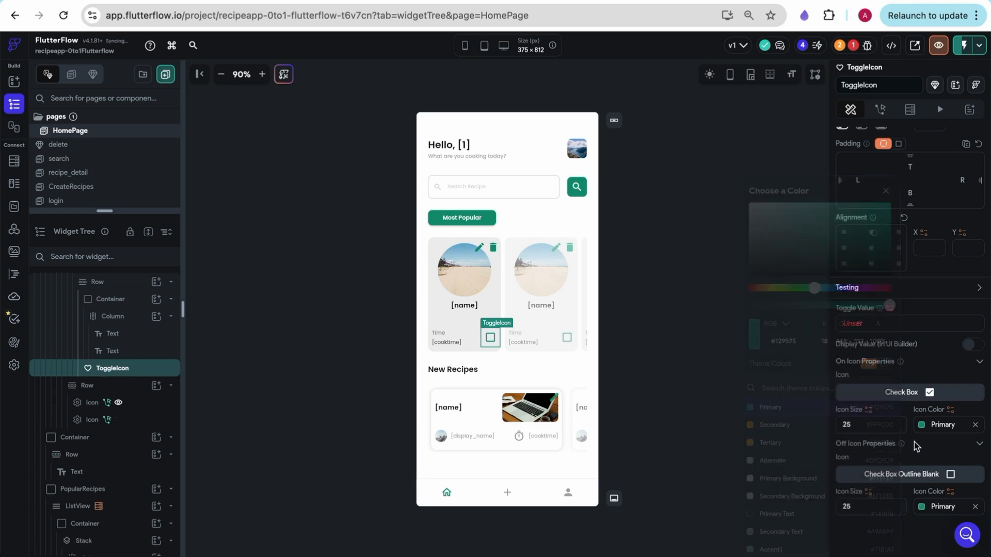
Set the ToggleIcon's on icon to Star and its off icon to Star Border.
click(919, 398)
text(star)
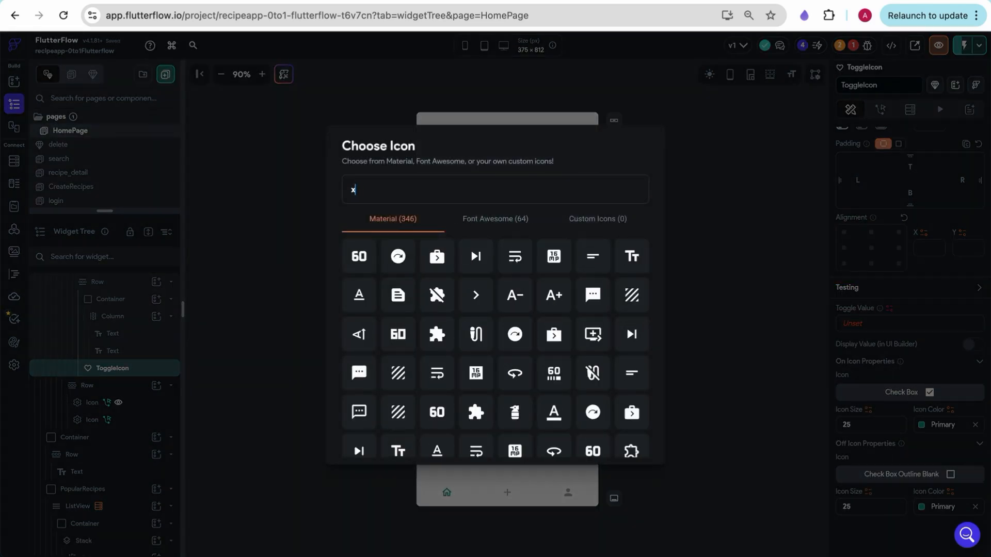
click(361, 255)
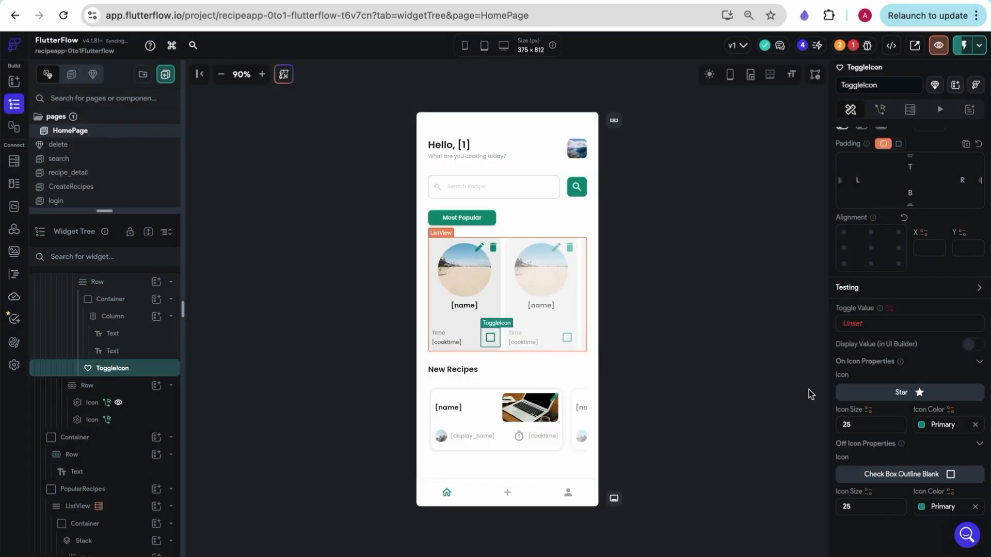
click(888, 476)
text(star)
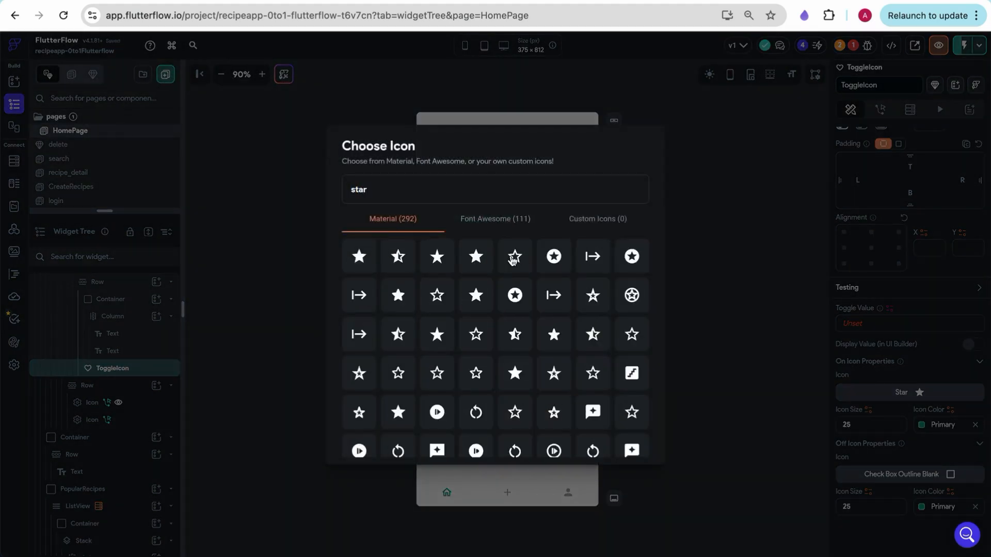
click(553, 294)
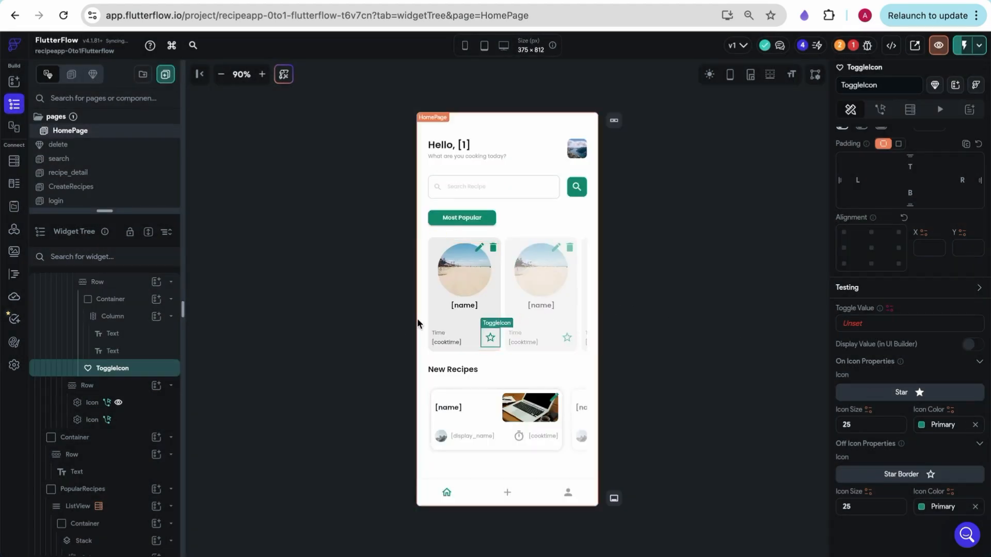
Start a Document from Reference backend query on the user collection for the PopularRecipes container.
click(853, 326)
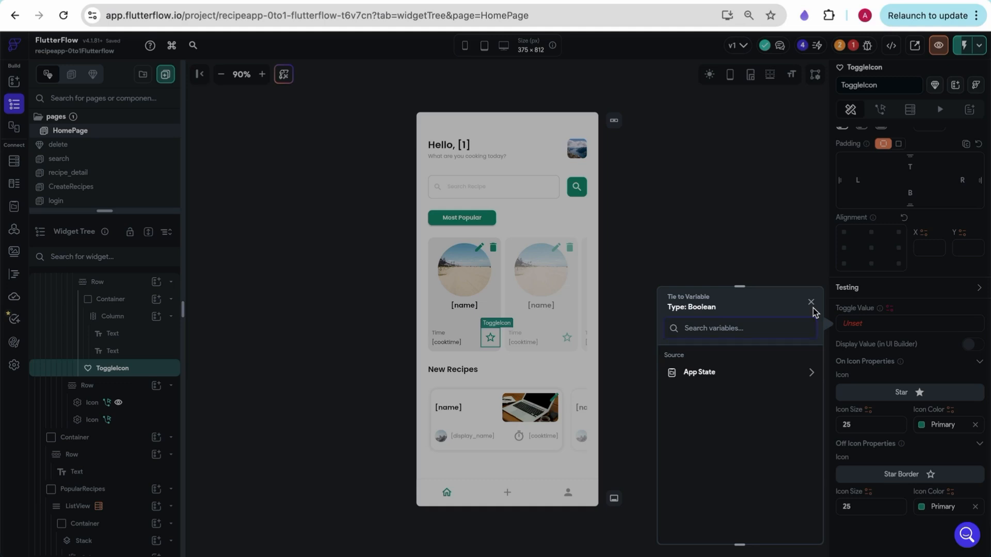
click(500, 236)
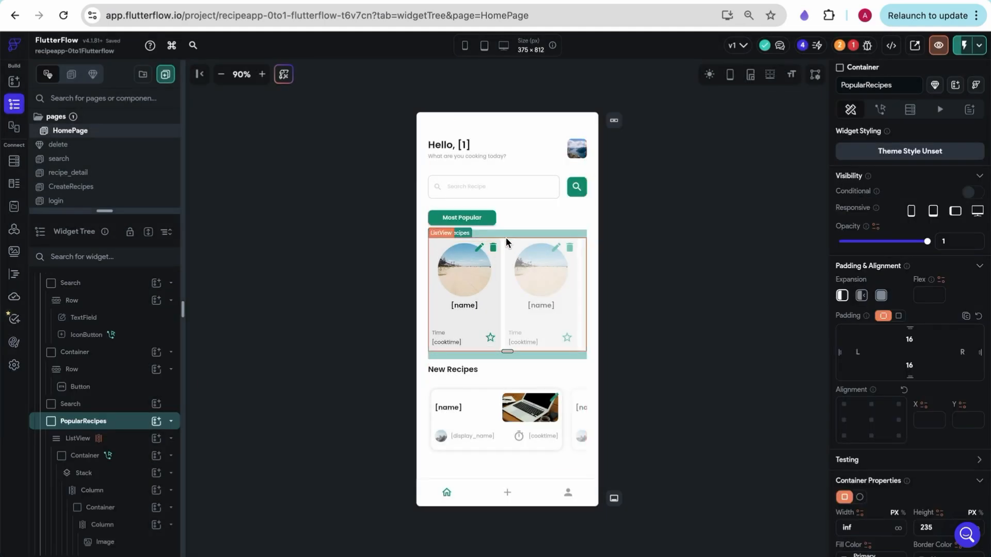
click(910, 110)
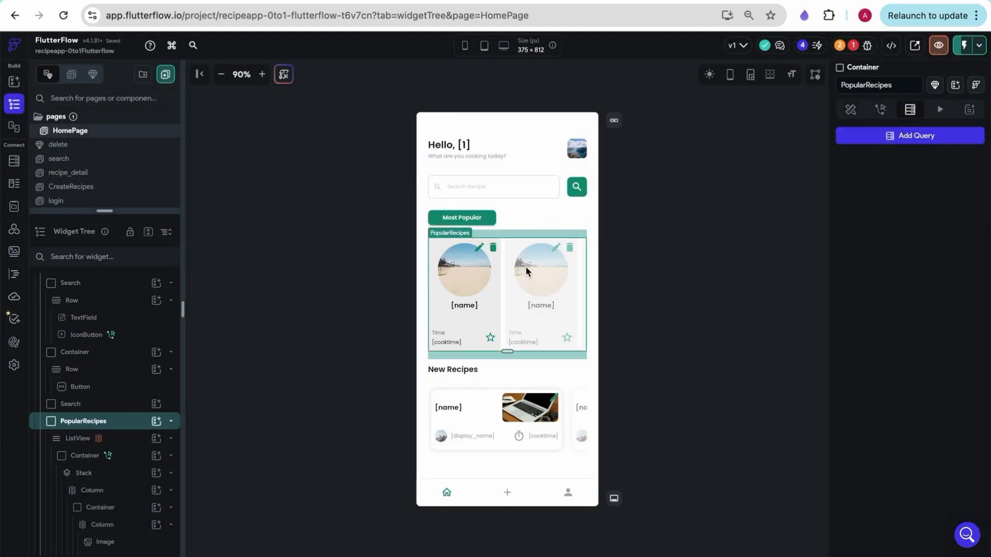
click(869, 137)
click(716, 136)
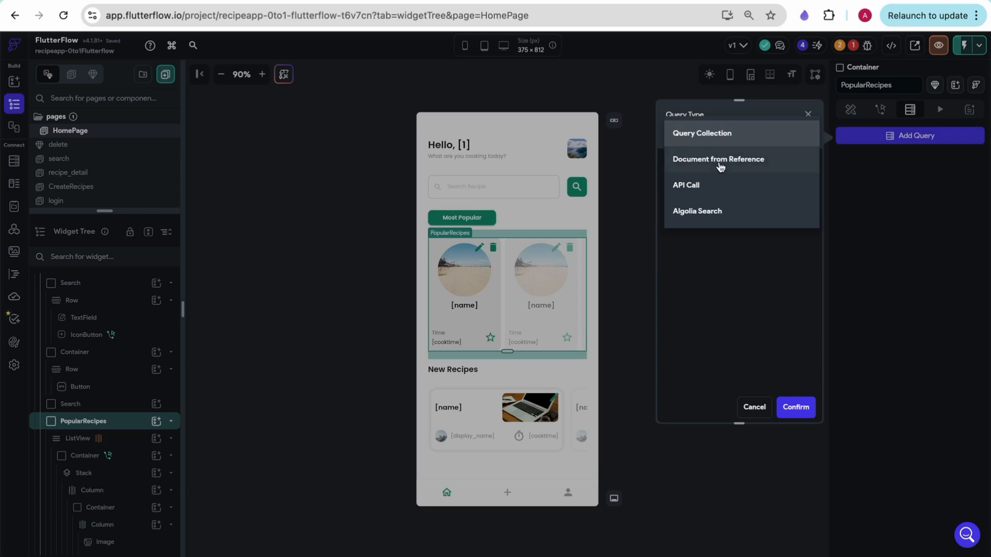
click(719, 160)
click(717, 194)
click(700, 226)
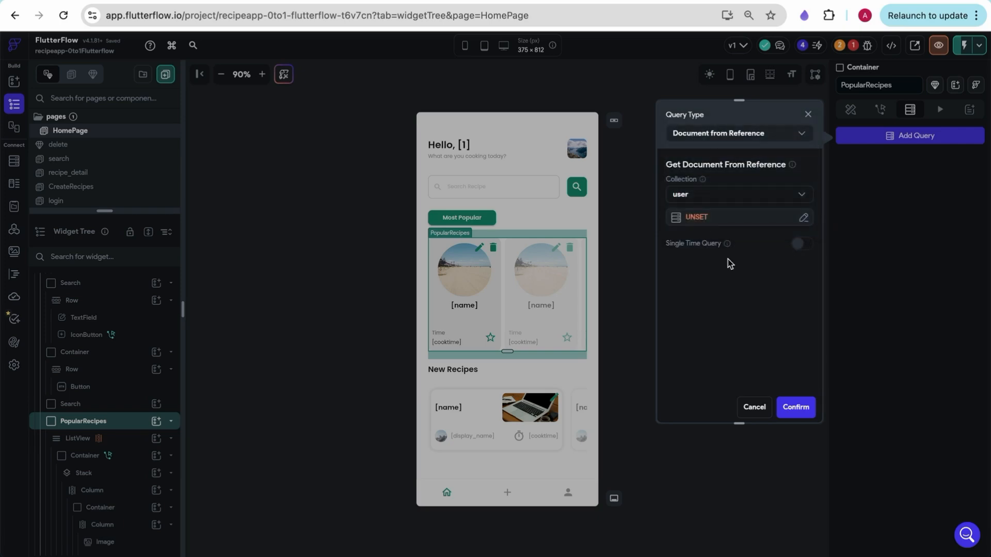
click(794, 407)
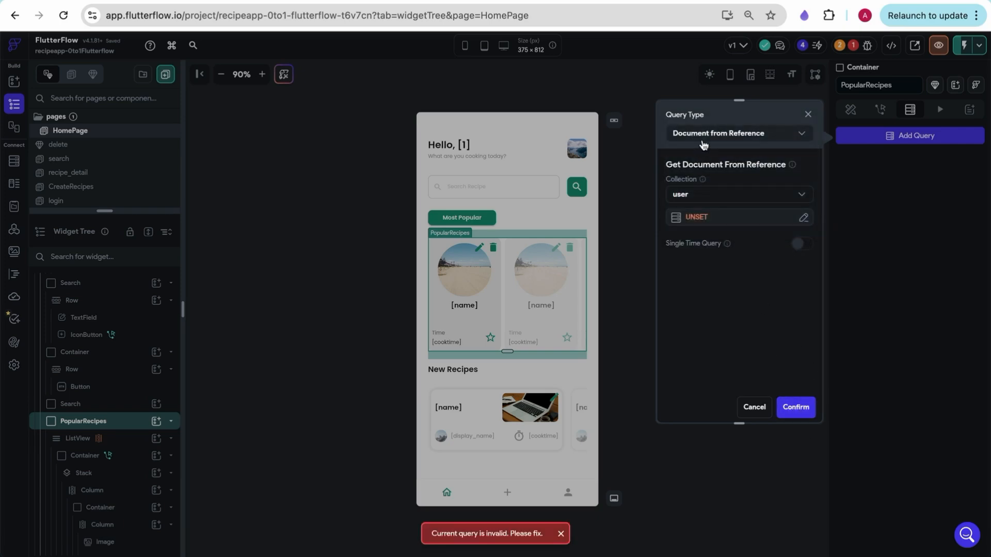
Set the PopularRecipes query's document reference to the Authenticated User's User Reference and save the query.
click(739, 221)
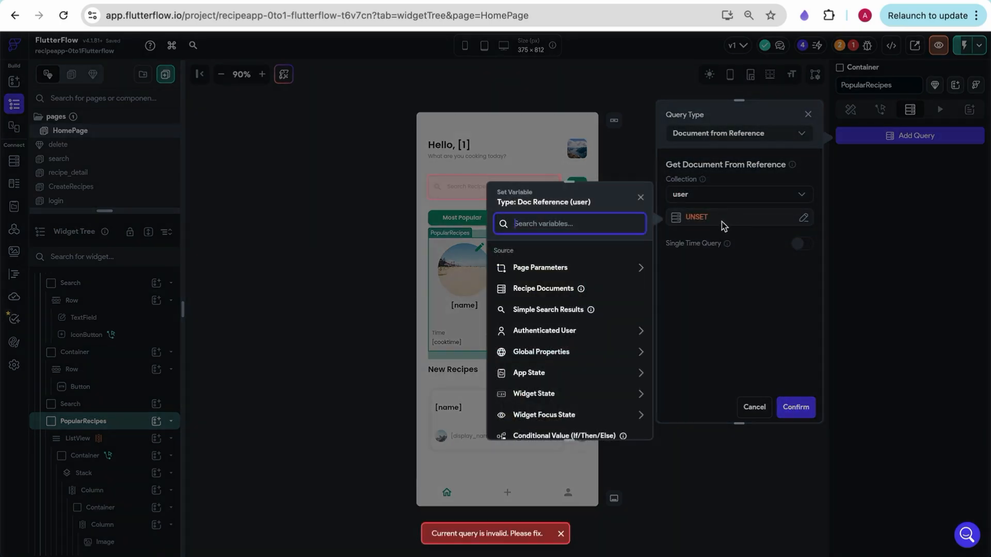
click(542, 333)
scroll(565, 397, down, 3)
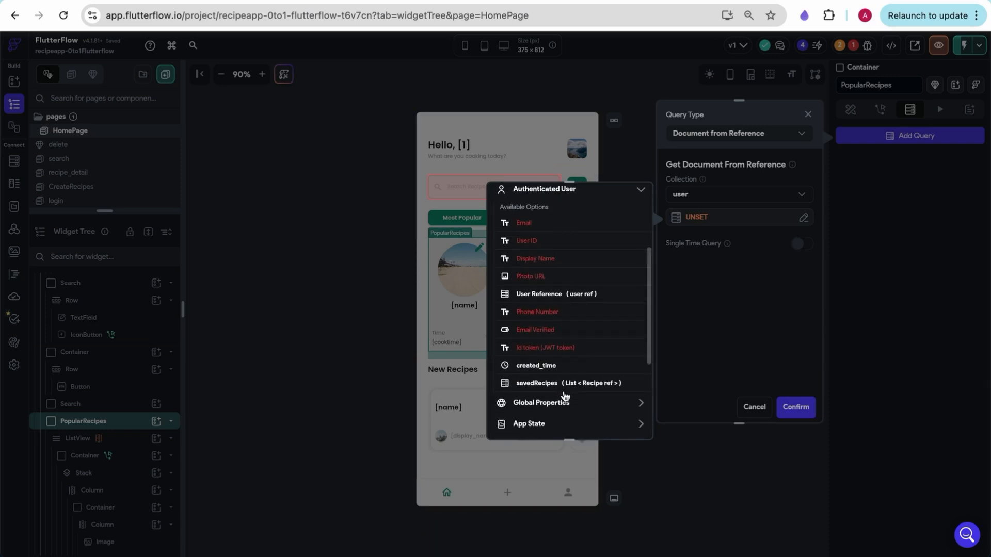
click(548, 294)
click(625, 422)
click(797, 408)
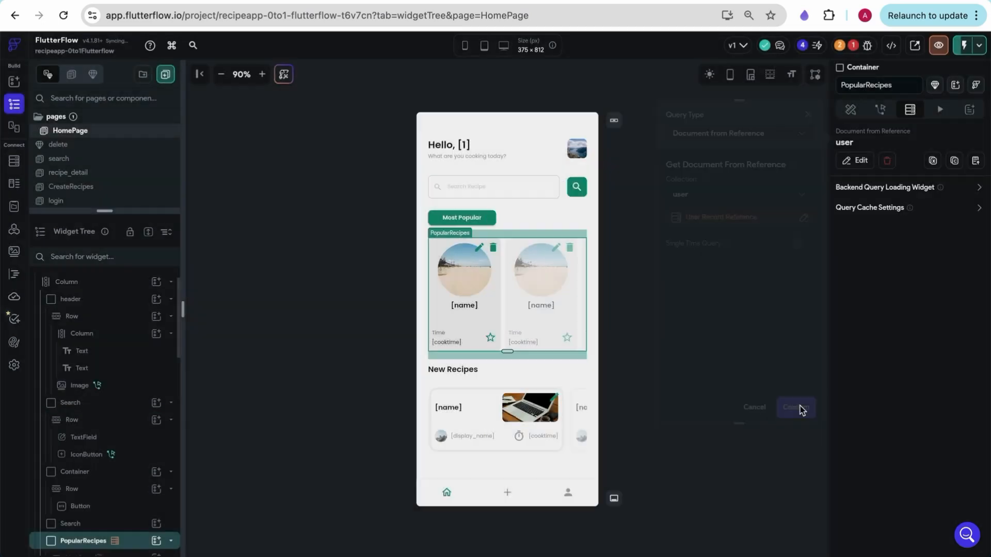
Tie the toggle value of the Most Popular card's ToggleIcon to the user Document's savedRecipes list.
click(490, 338)
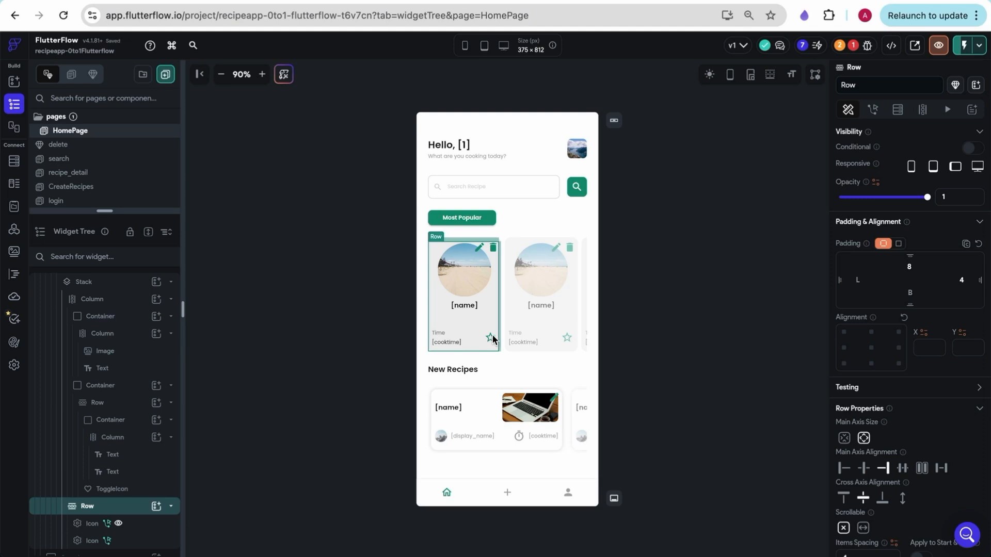
click(113, 489)
scroll(897, 465, down, 3)
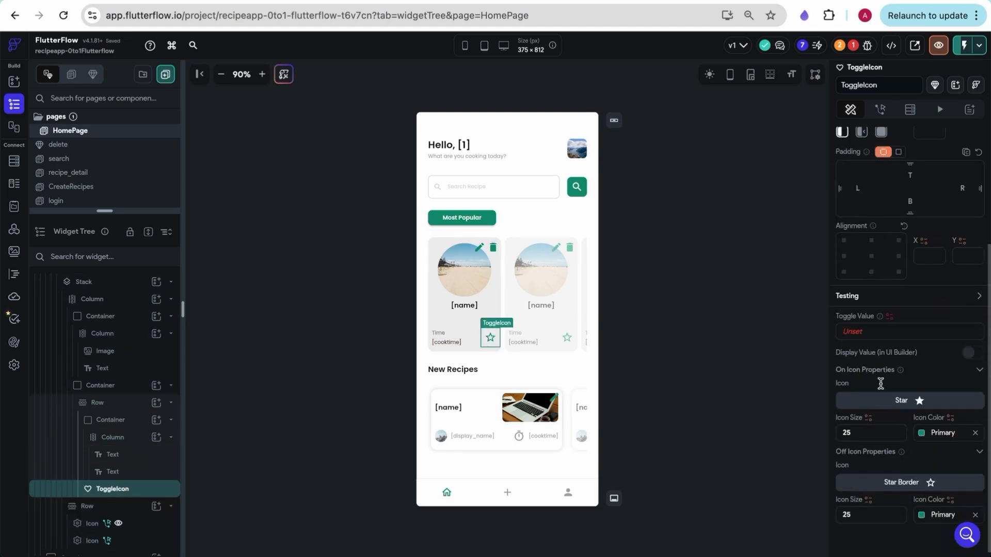
click(853, 332)
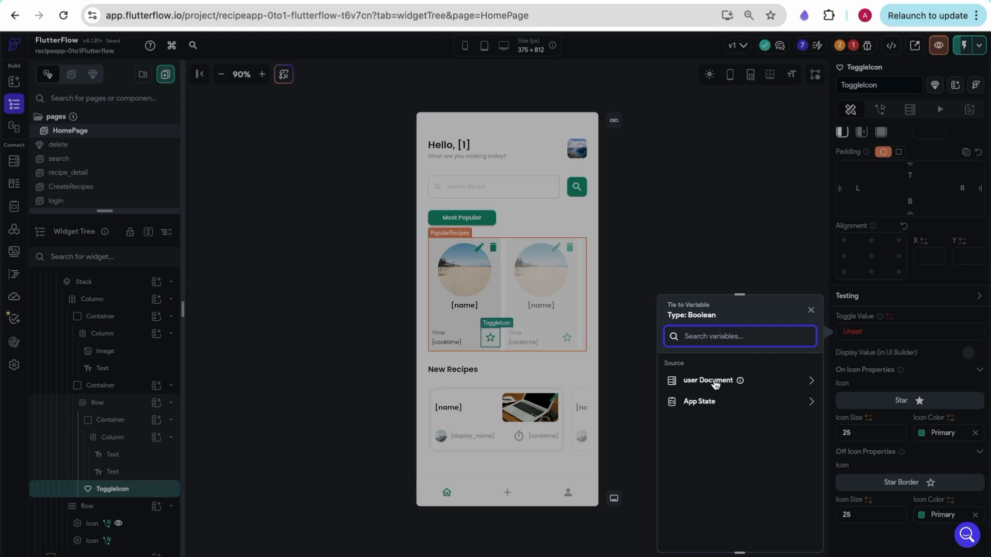
click(852, 328)
click(860, 326)
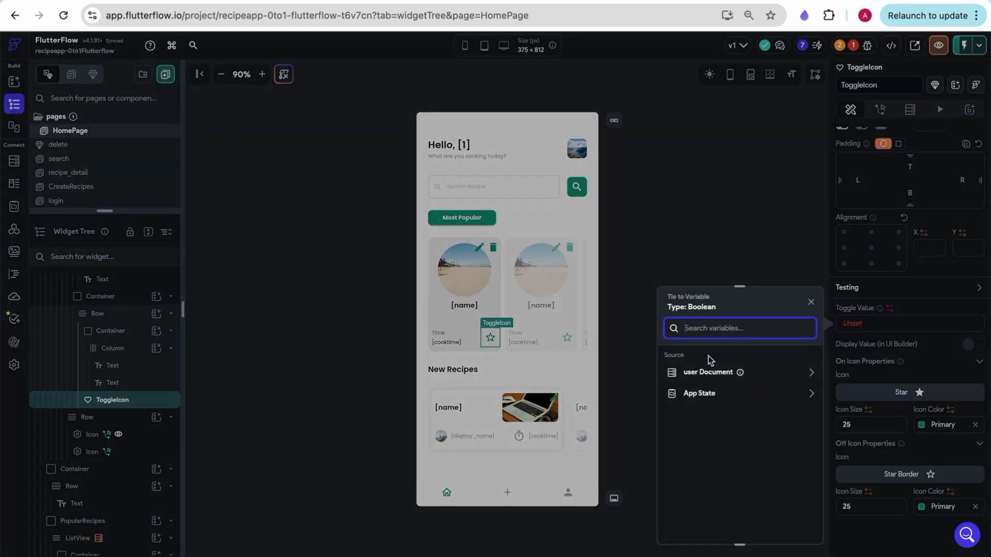
click(708, 374)
scroll(720, 467, down, 1)
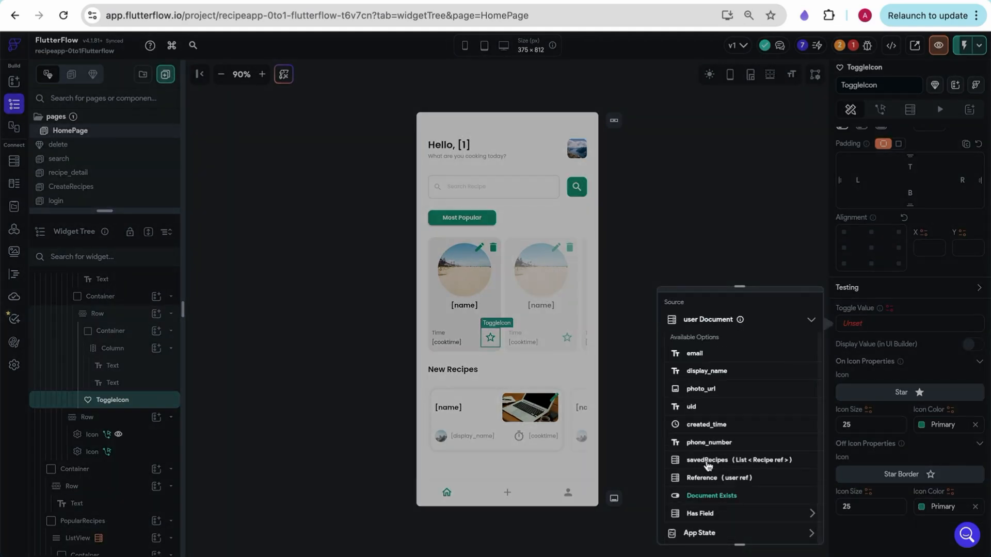
click(718, 460)
Define the ToggleIcon's toggle value as List Contains Item on savedRecipes, checking for the popularrecipes Item's Reference, and confirm the variable.
click(702, 484)
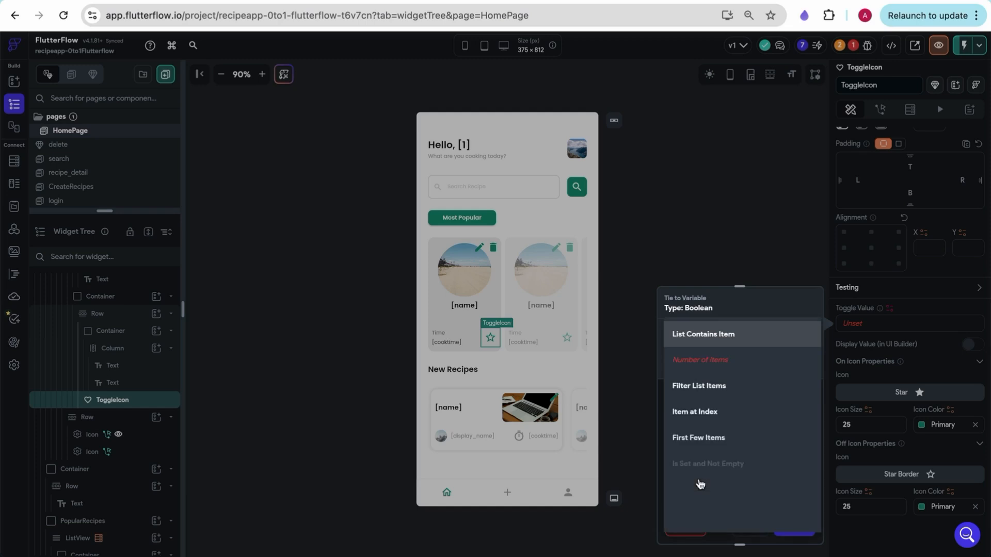
click(706, 341)
scroll(728, 437, down, 1)
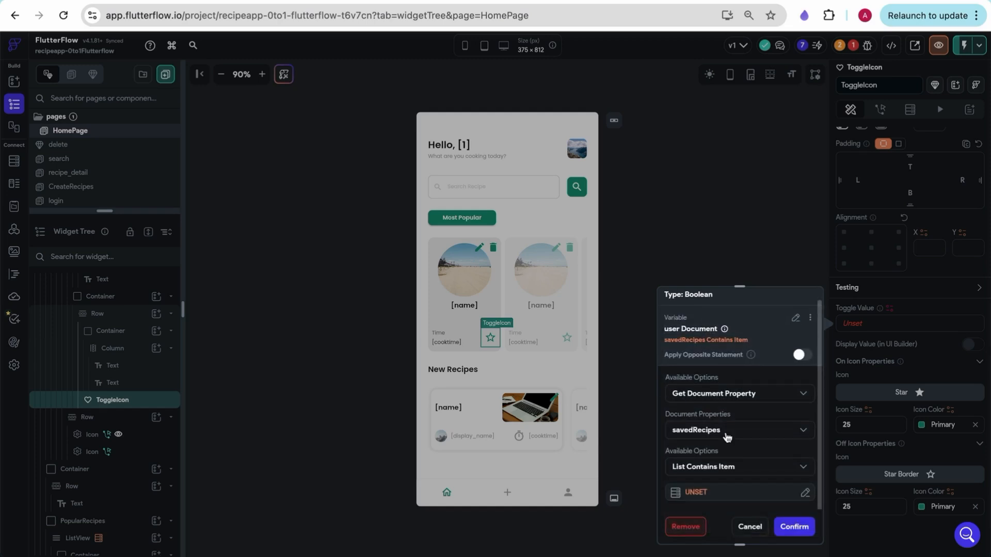
click(695, 493)
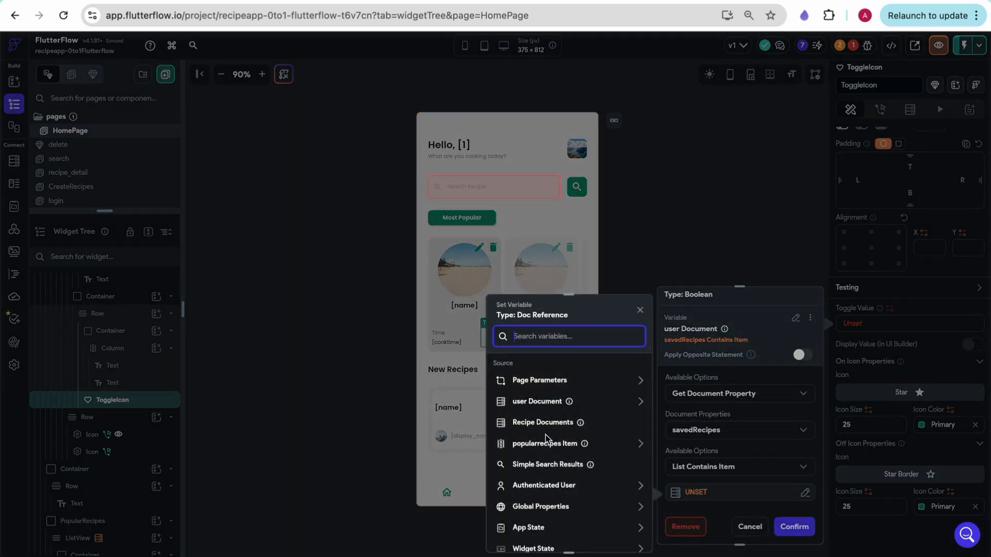
click(538, 445)
scroll(542, 444, down, 3)
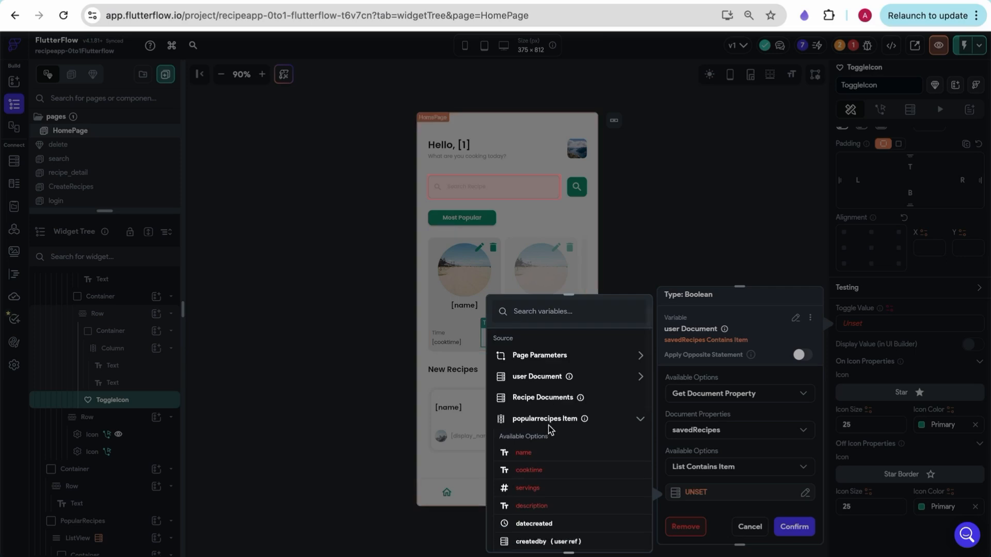
click(551, 493)
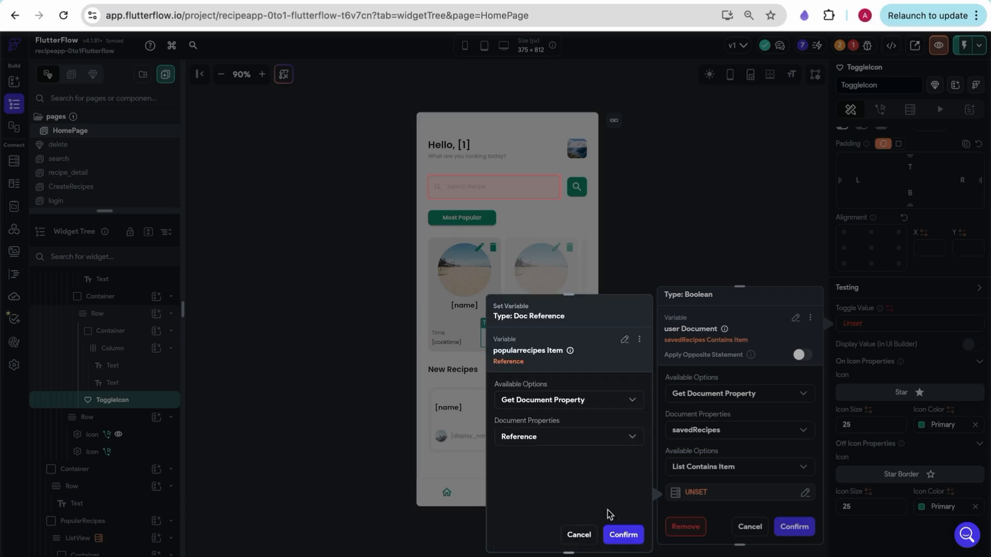
click(624, 534)
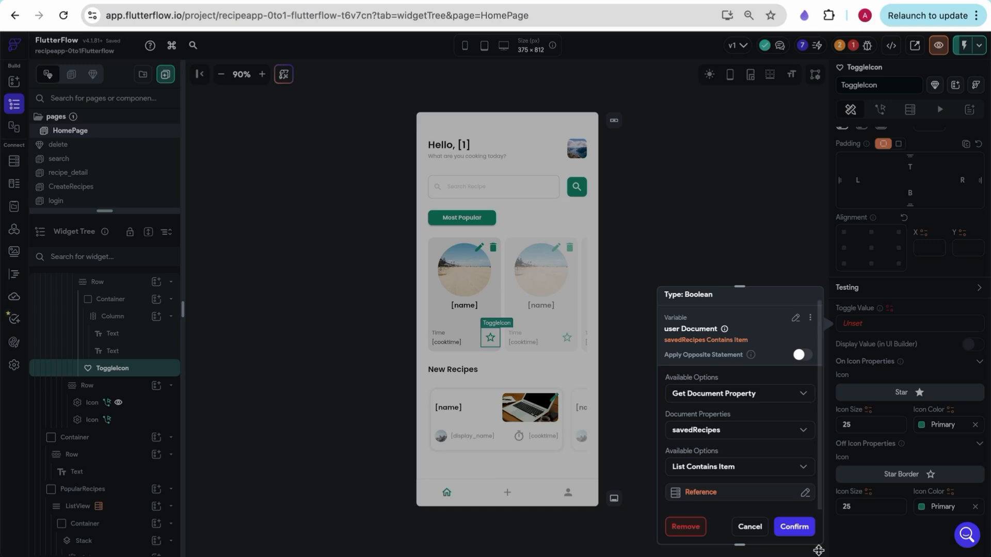
click(794, 526)
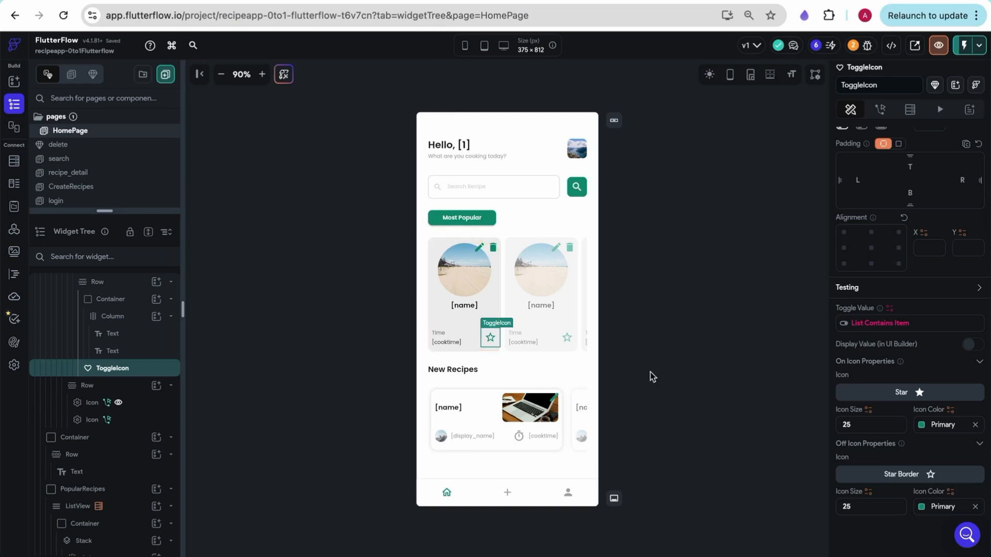
Test-run the app, star Chocolate Ice Cream and Ultimate Cheese Pizza on the home page, and check the profile's Saved list.
click(964, 45)
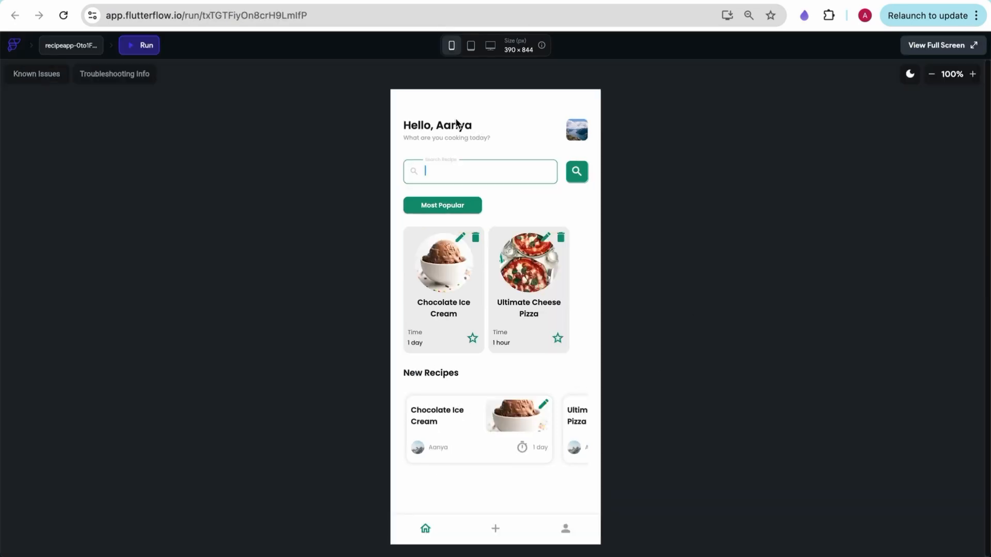
click(472, 340)
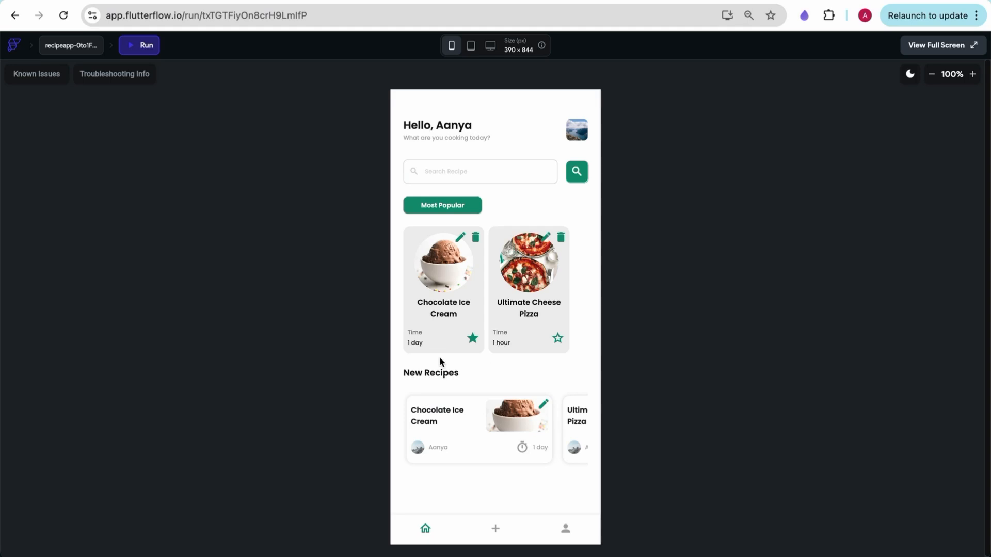
click(557, 340)
click(565, 529)
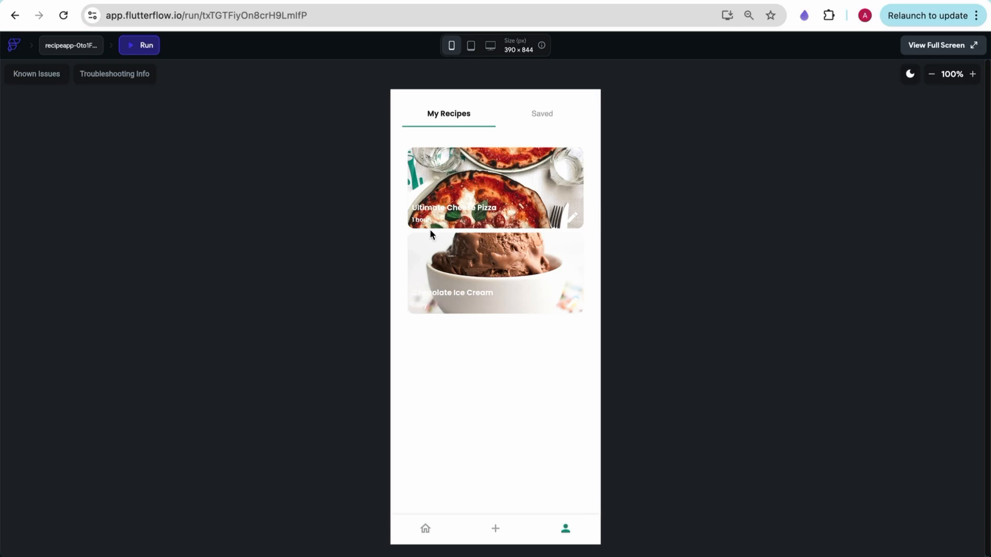
click(539, 114)
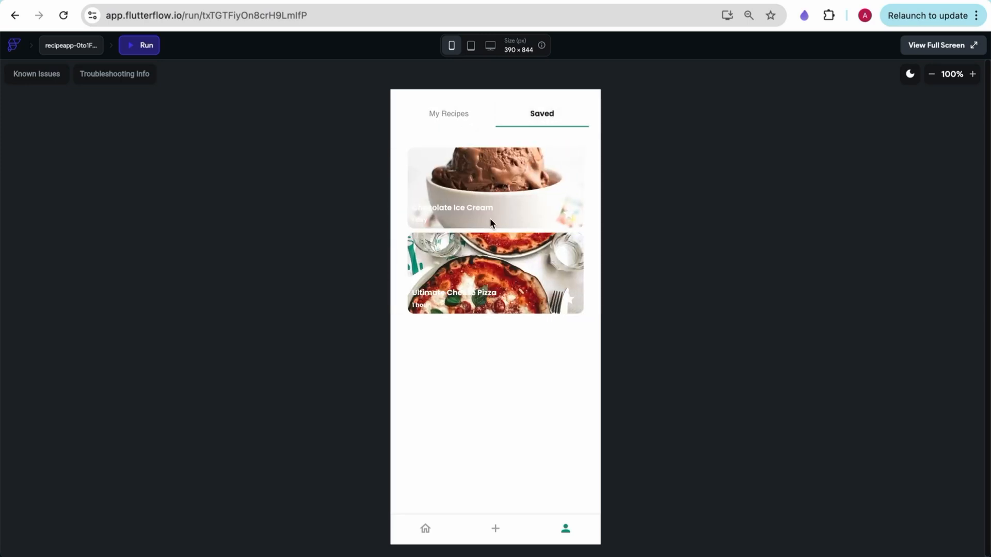
Test unsaving Ultimate Cheese Pizza from its home page card and check the profile's Saved list.
click(424, 532)
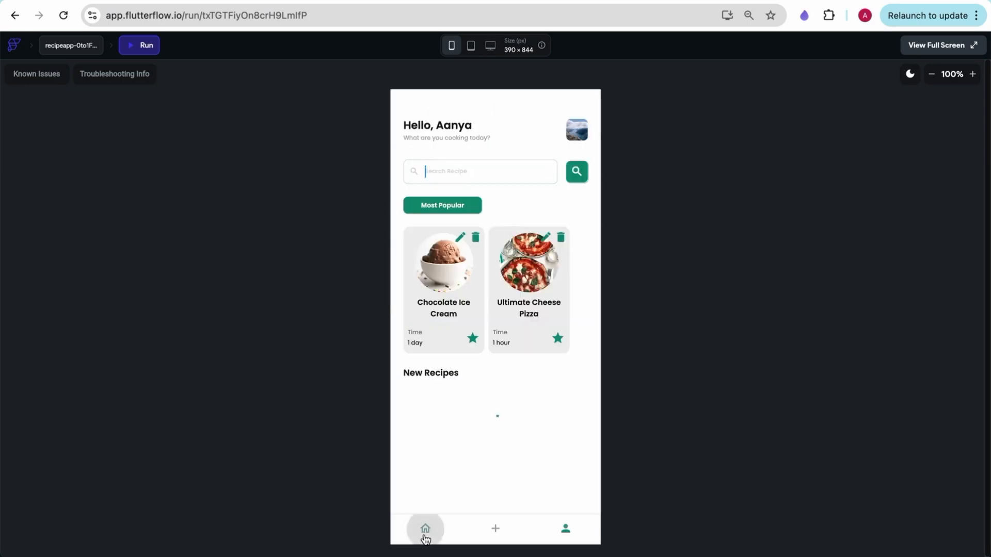
click(557, 339)
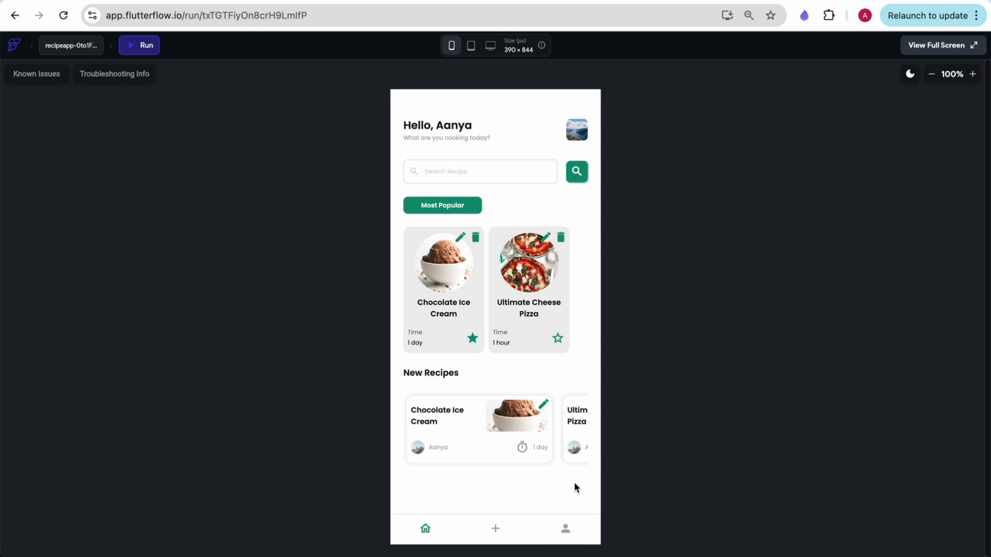
click(565, 528)
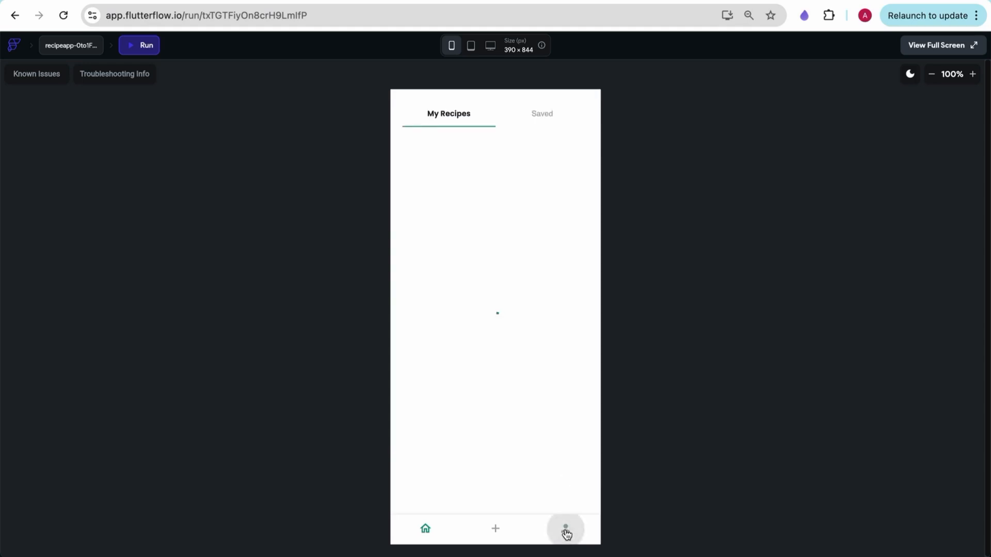
click(545, 120)
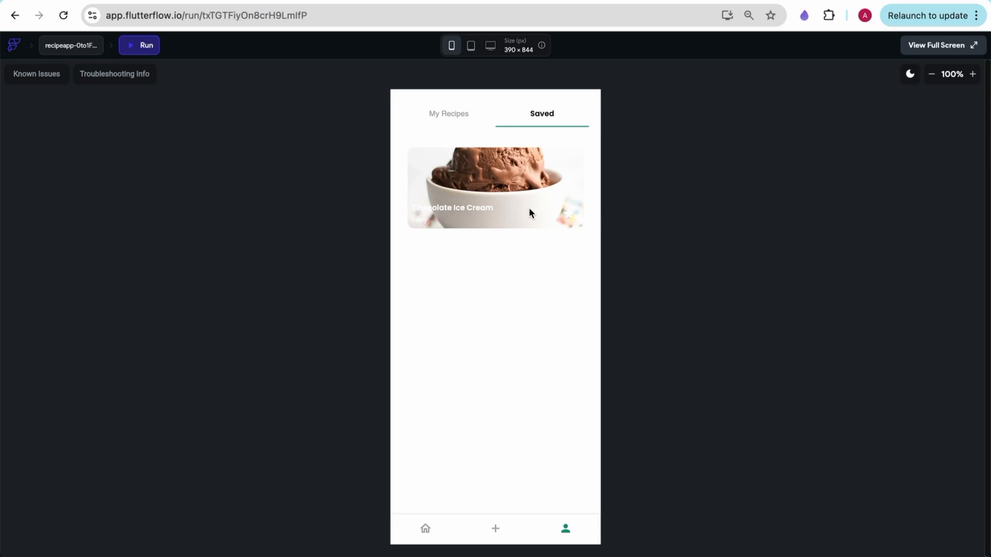
Test saving Ultimate Cheese Pizza again from the home page and unsaving it with the star in the profile's Saved list.
click(426, 529)
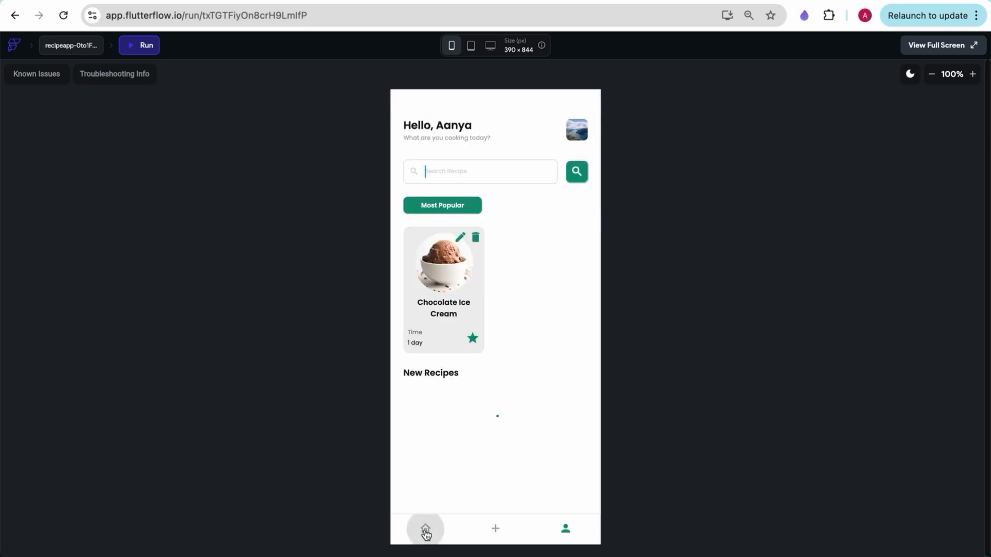
click(565, 529)
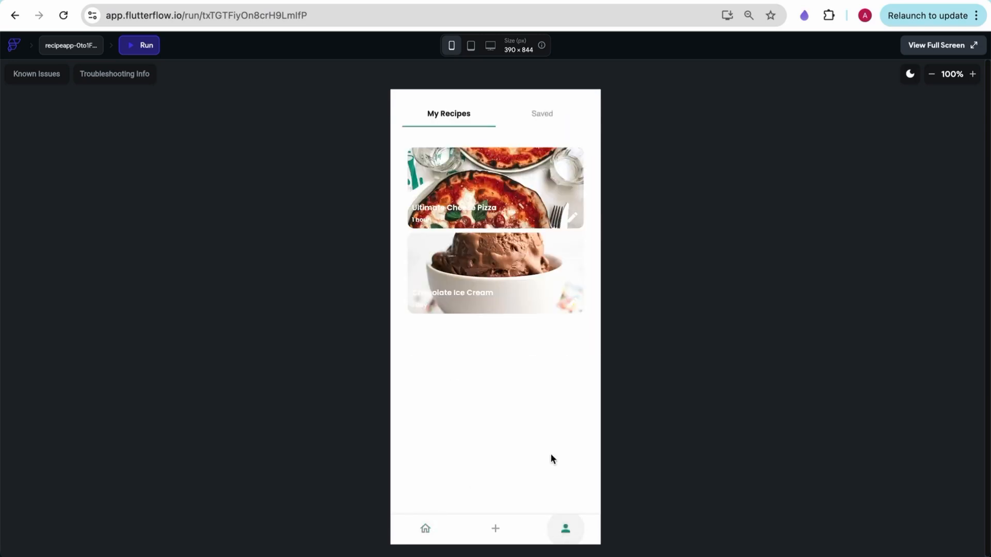
click(547, 120)
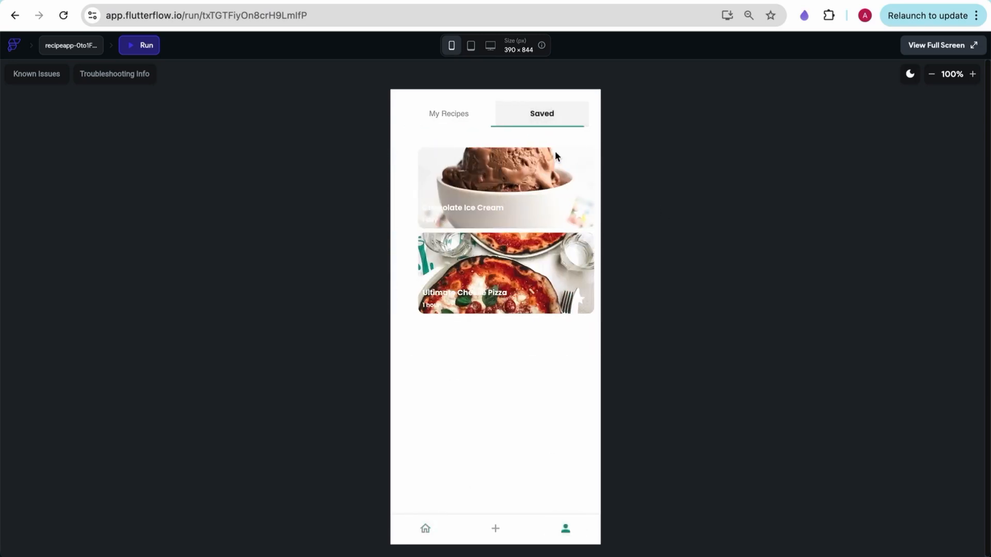
click(571, 304)
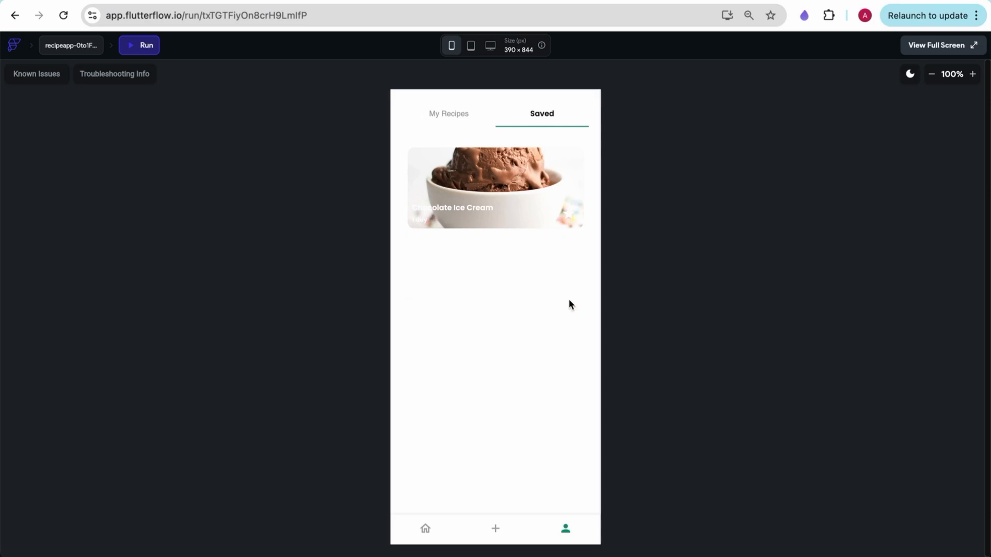
click(425, 529)
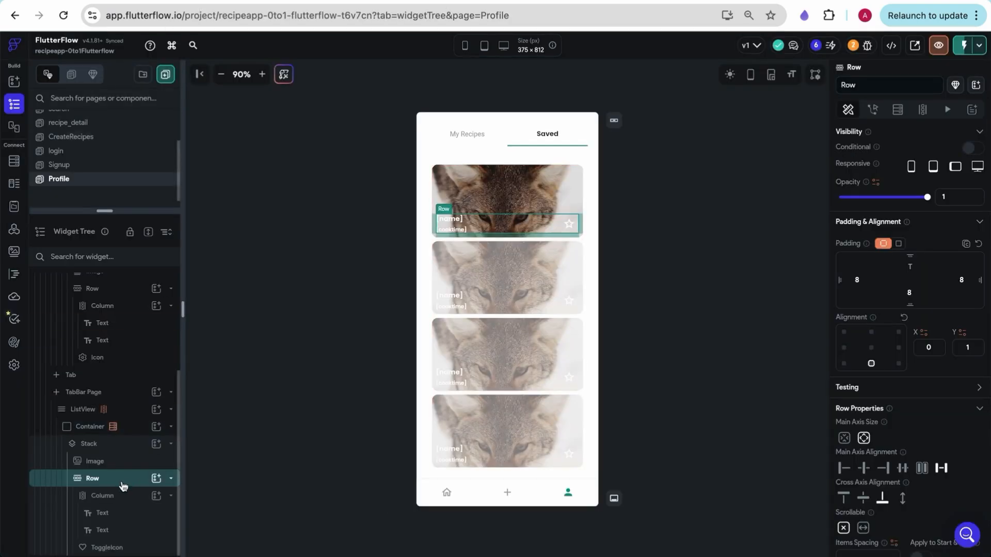
Wrap the Row holding the name, cook time and star on the Profile page's Saved card in a Container.
right_click(108, 480)
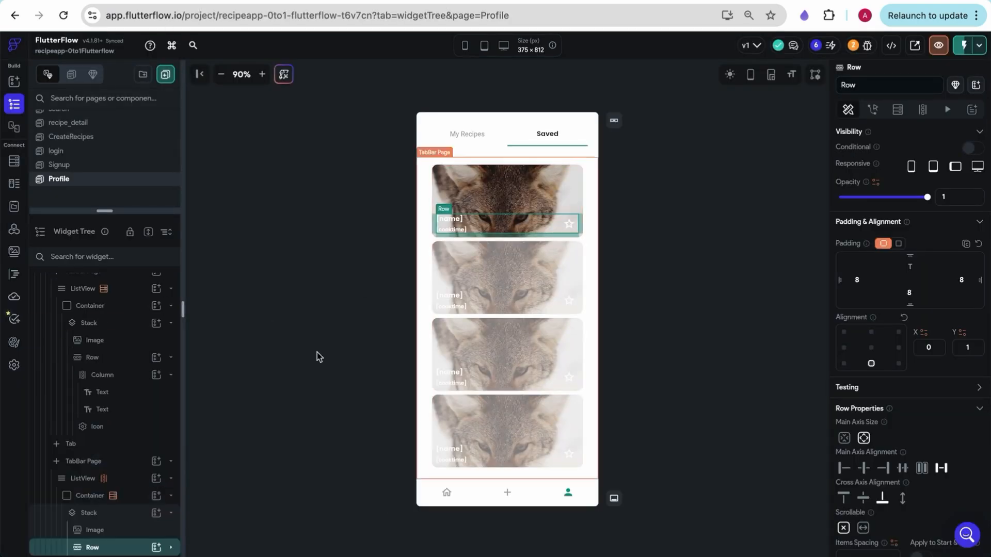
right_click(116, 552)
click(181, 390)
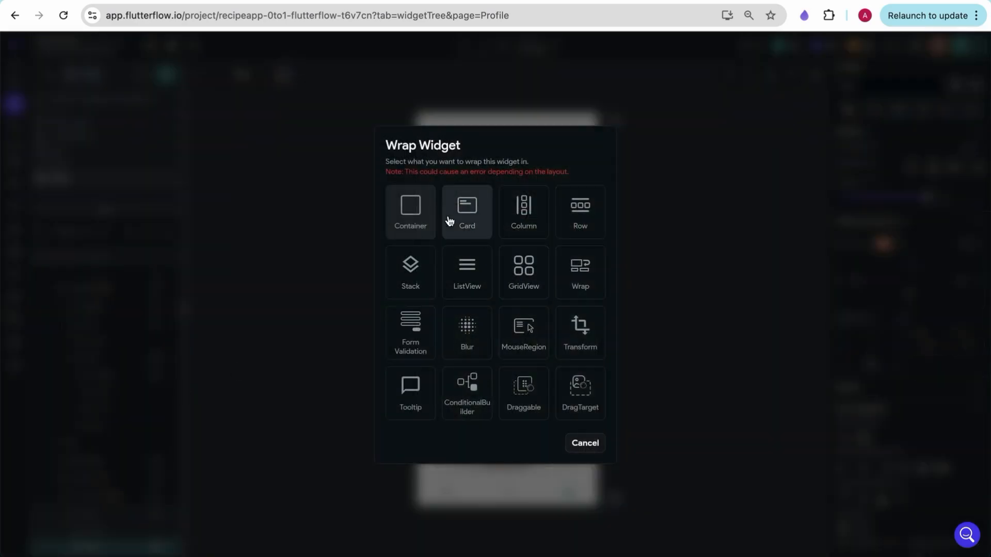
click(420, 215)
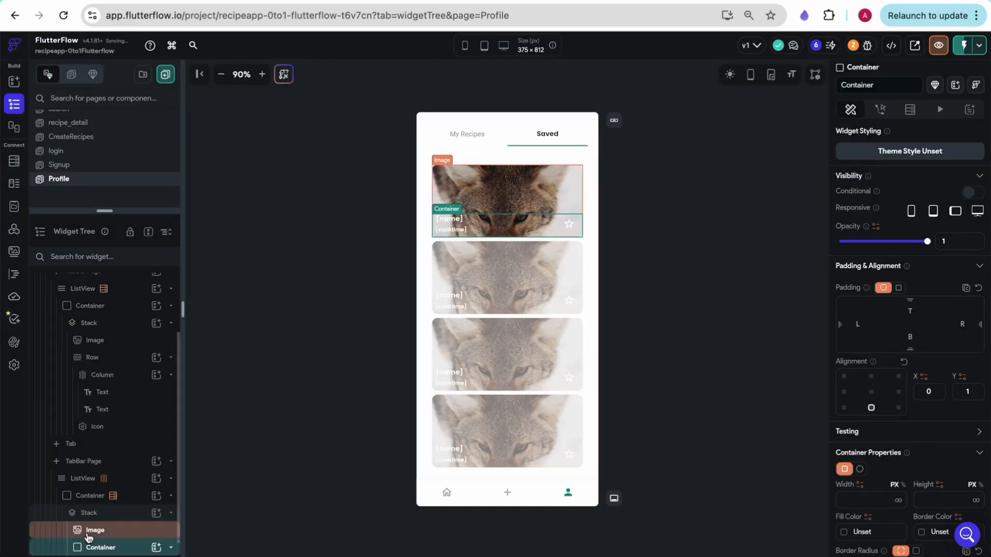
Set the new Container's fill color to Primary Text with 30% opacity.
scroll(855, 407, down, 7)
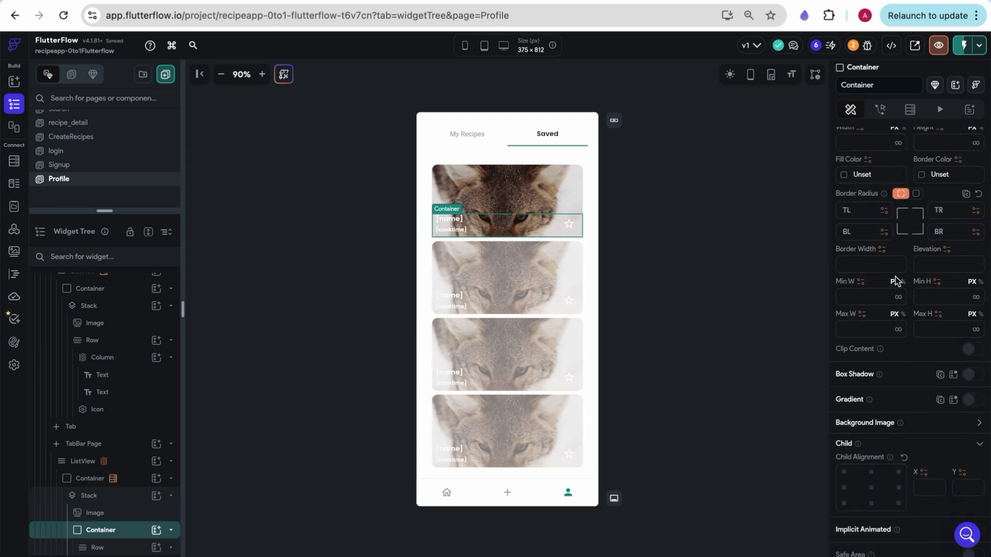
scroll(896, 281, up, 3)
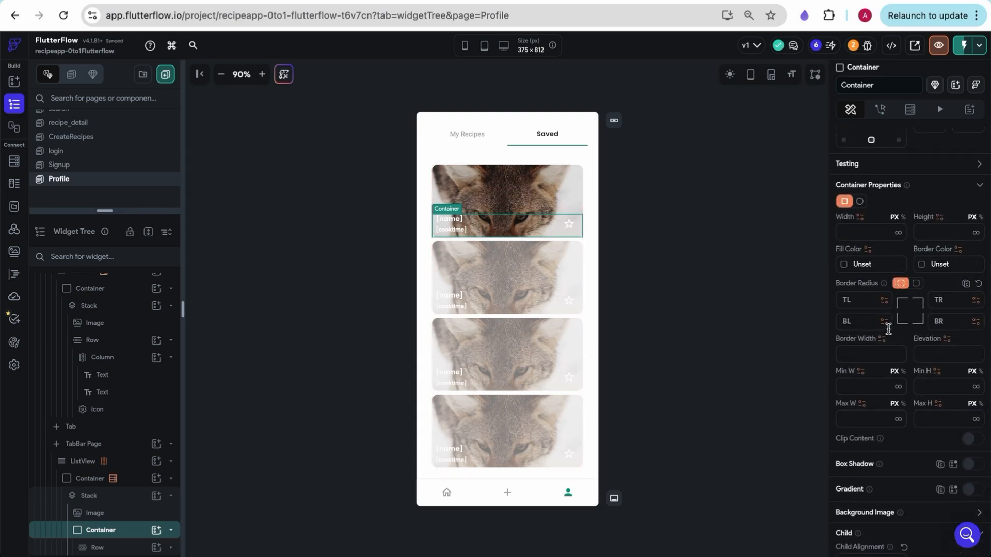
scroll(897, 283, down, 3)
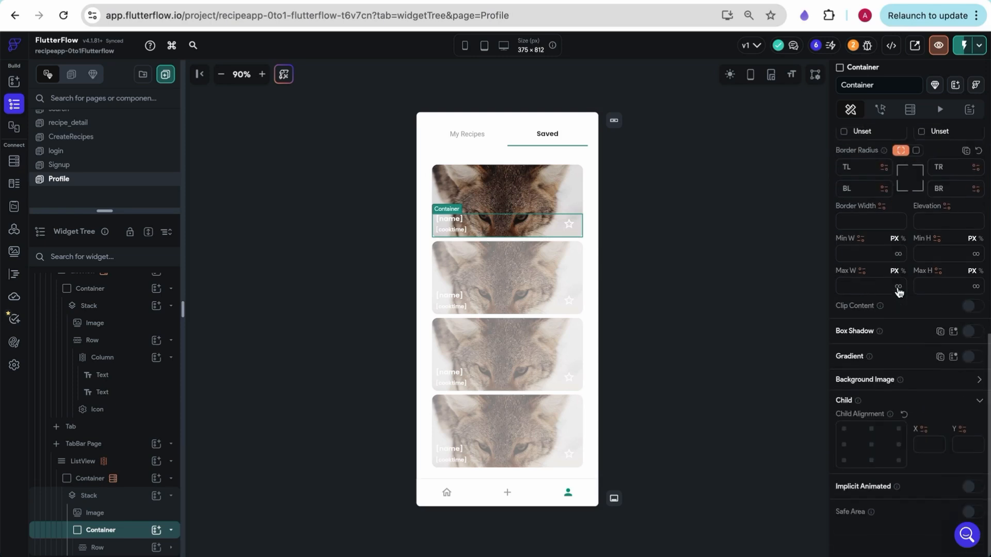
scroll(897, 286, up, 4)
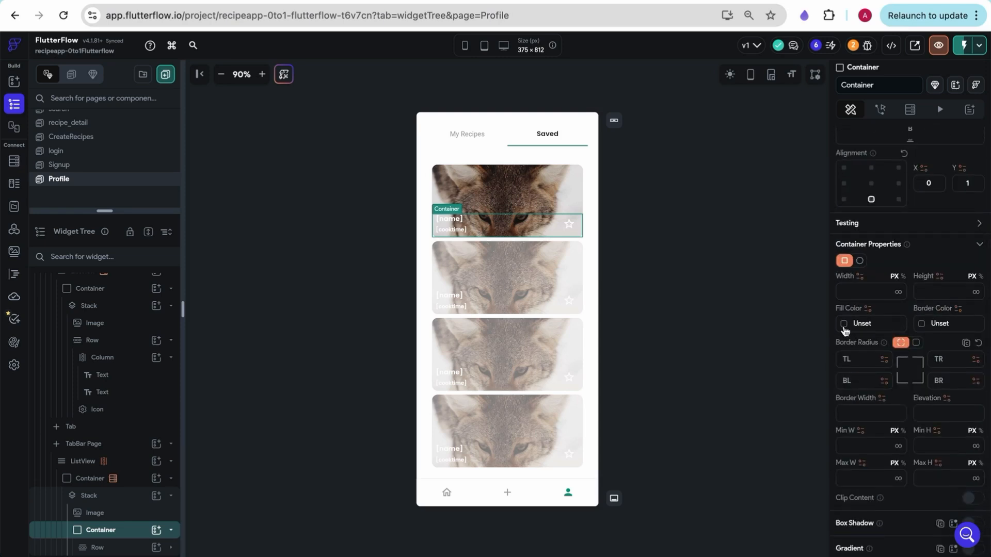
click(845, 326)
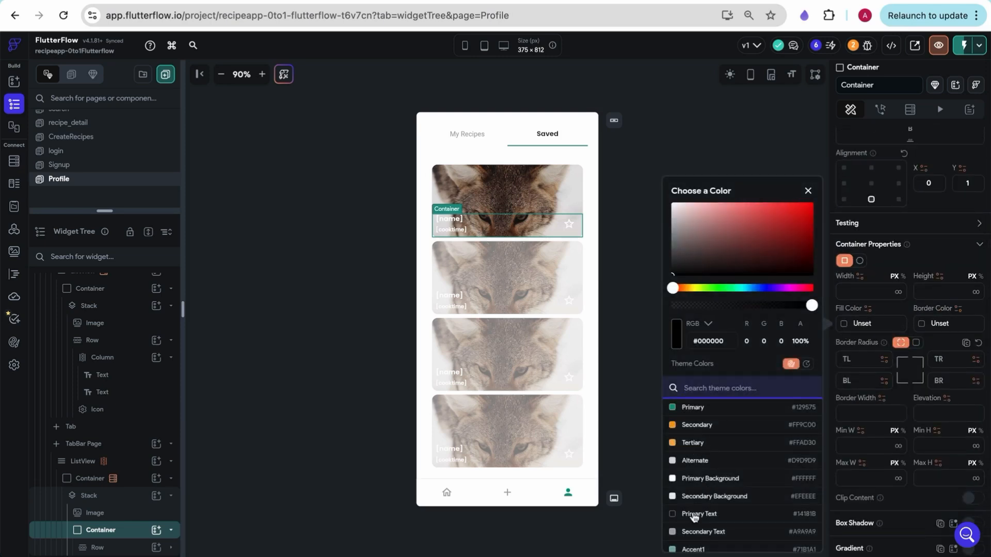
click(694, 514)
drag(810, 306, 715, 306)
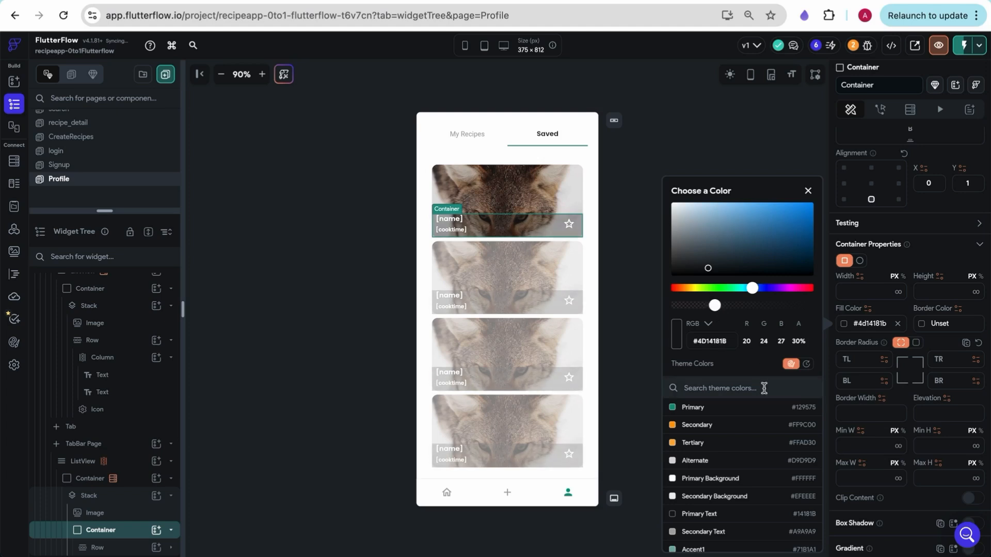
Enable the Container's gradient and set its Color 1 to Primary Text with 59% opacity.
scroll(908, 361, down, 3)
click(972, 401)
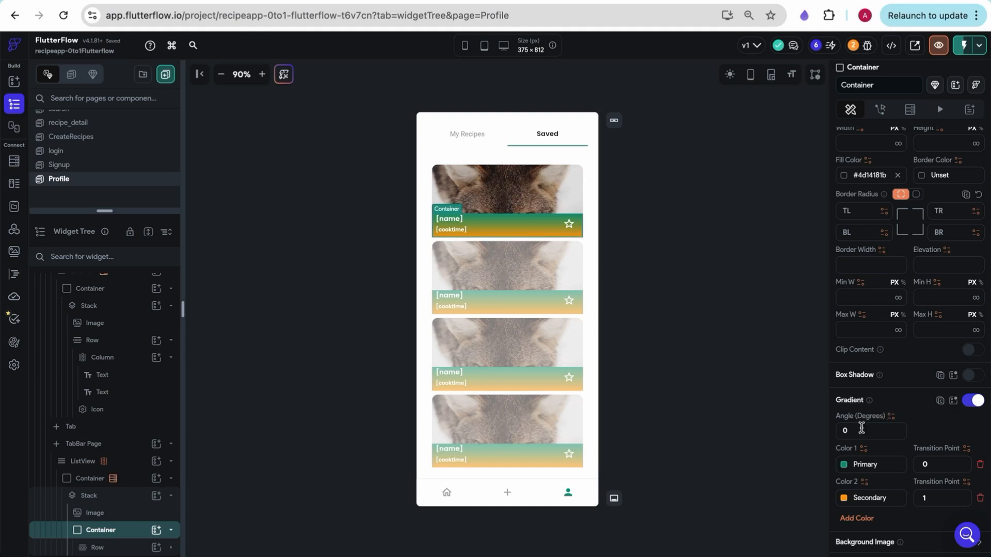
scroll(841, 426, down, 2)
click(846, 408)
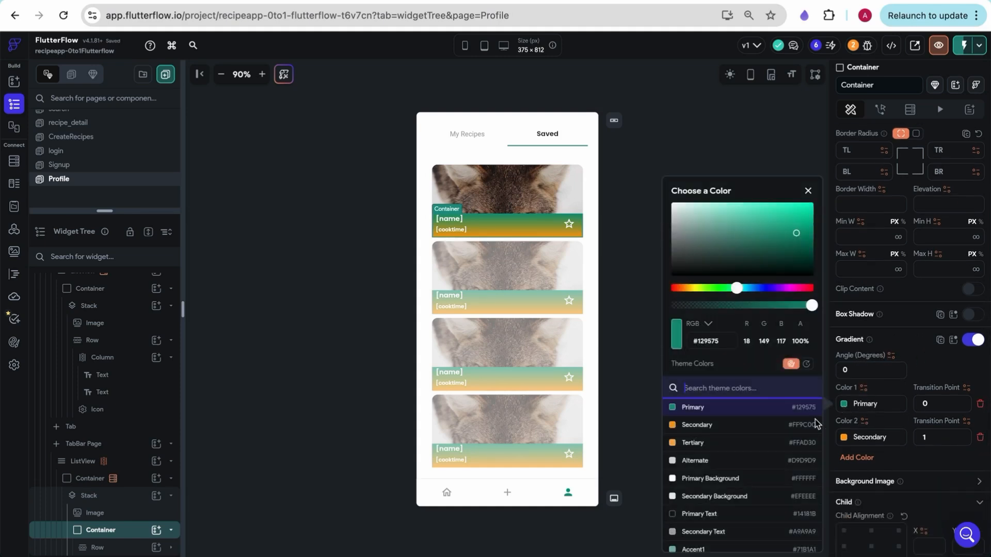
click(691, 514)
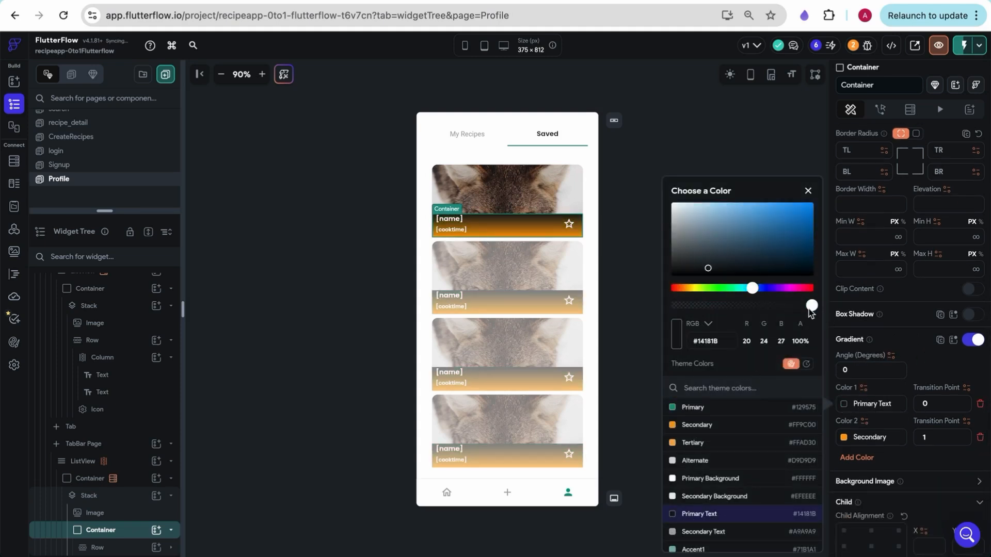
drag(812, 306, 755, 305)
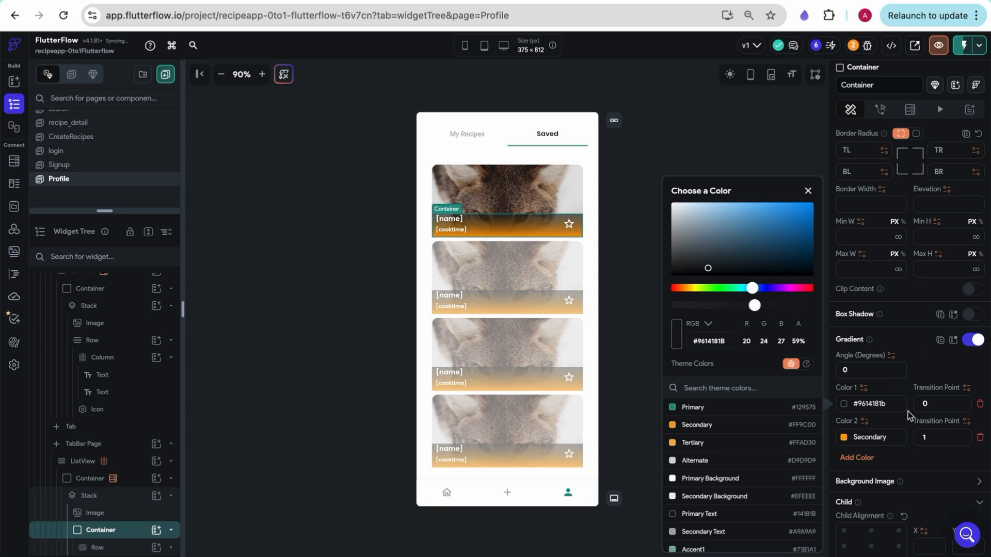
Set the gradient's Color 2 to Primary Text with 62% opacity.
click(844, 437)
click(844, 437)
click(703, 514)
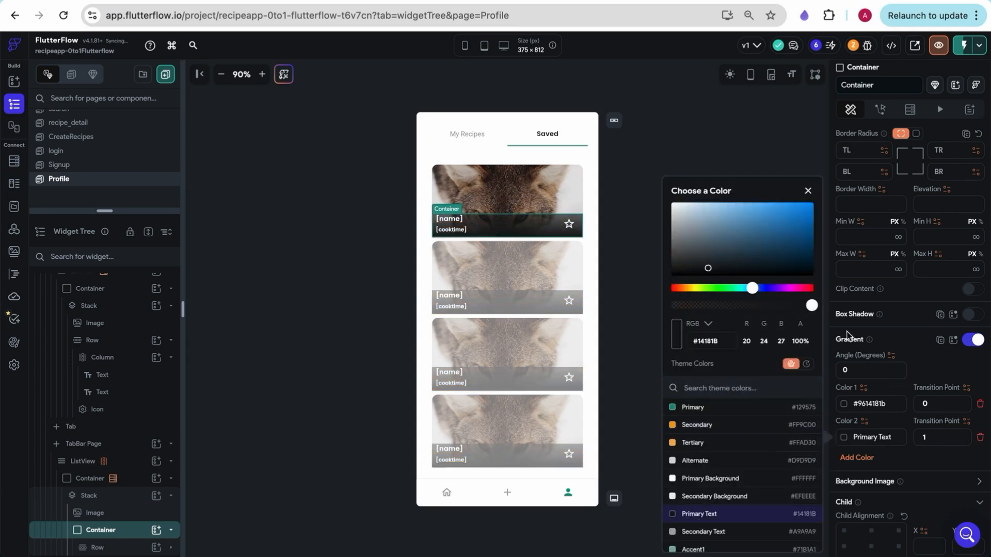
drag(812, 306, 760, 306)
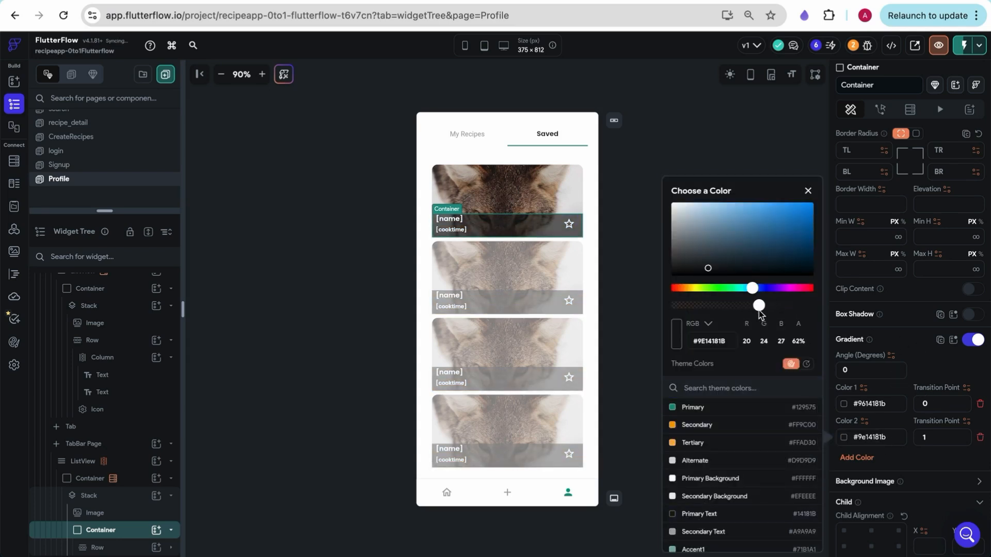
Reduce the opacity of the Container gradient's Color 1 to 0%.
click(846, 412)
click(845, 405)
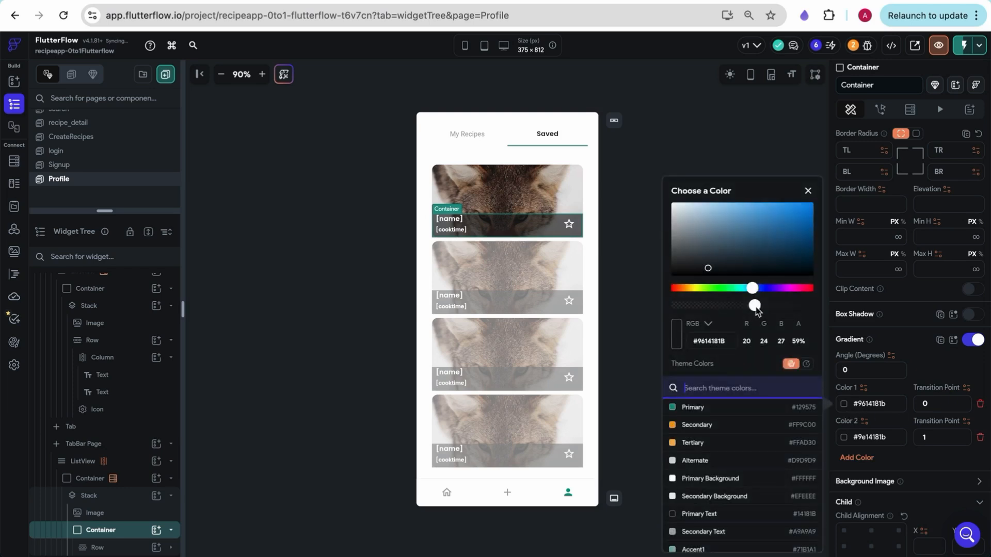
drag(754, 306, 672, 306)
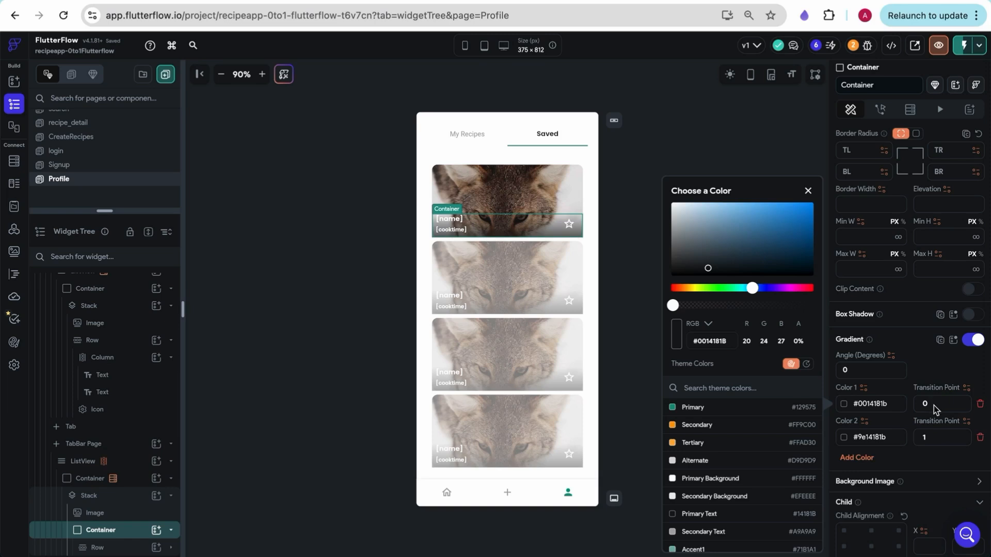
Set the gradient Container's height to infinity and raise the opacity of its gradient's Color 2.
scroll(936, 410, up, 3)
click(976, 227)
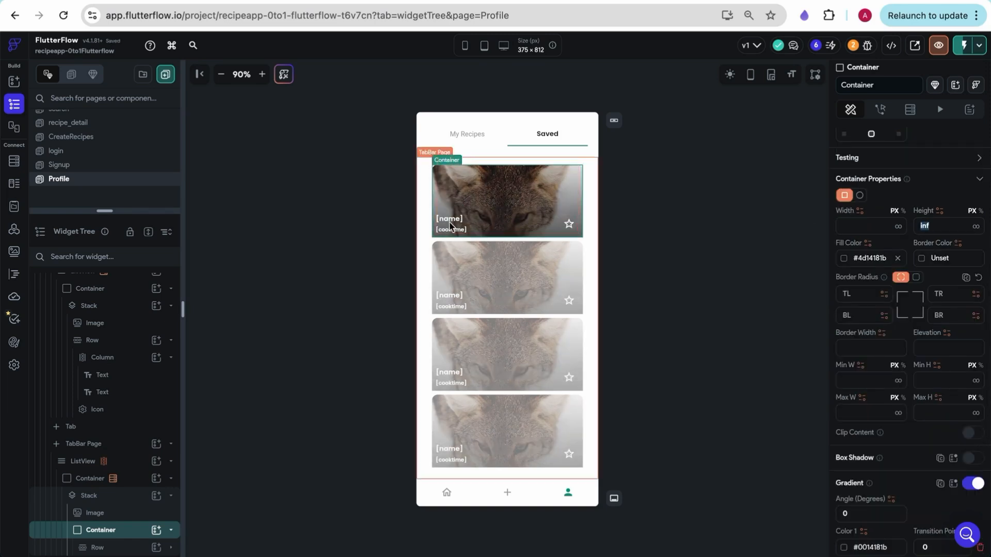
scroll(914, 331, down, 5)
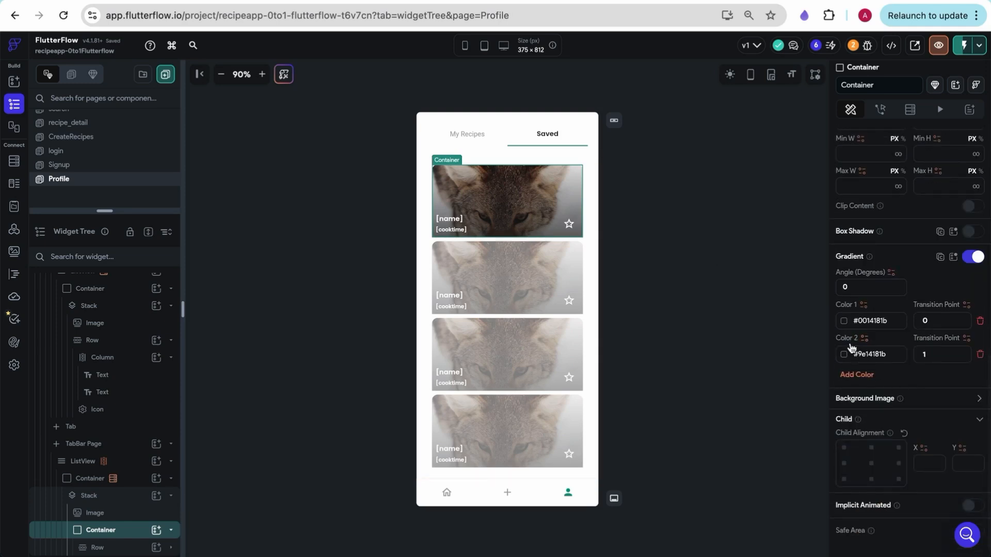
click(843, 356)
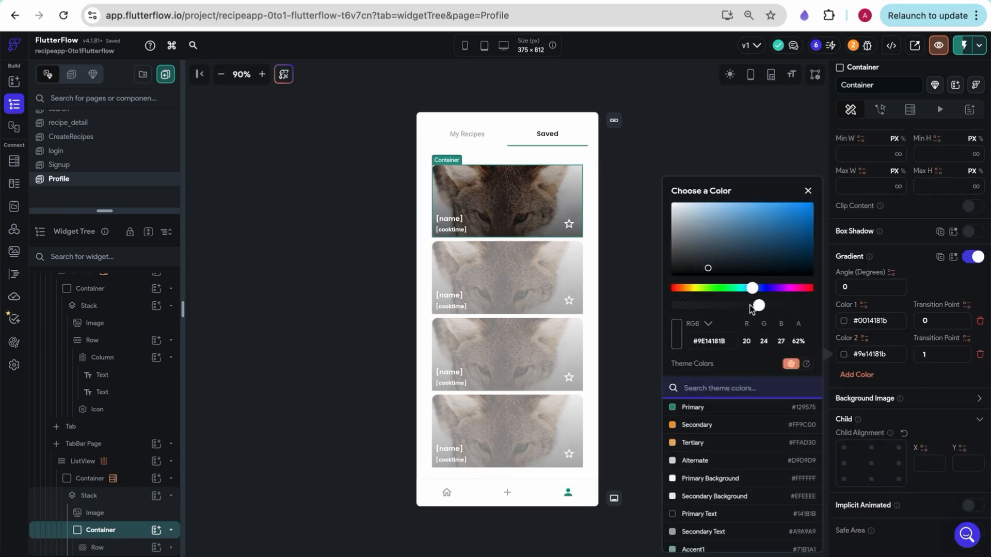
drag(773, 307, 793, 307)
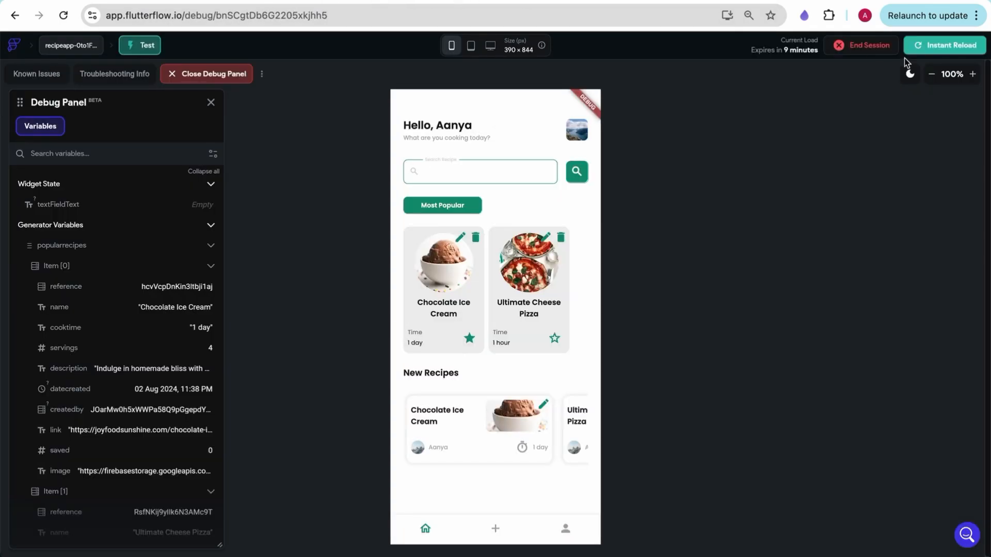
In the test session, open the Profile page and check its My Recipes and Saved tabs with the new card overlay.
click(566, 527)
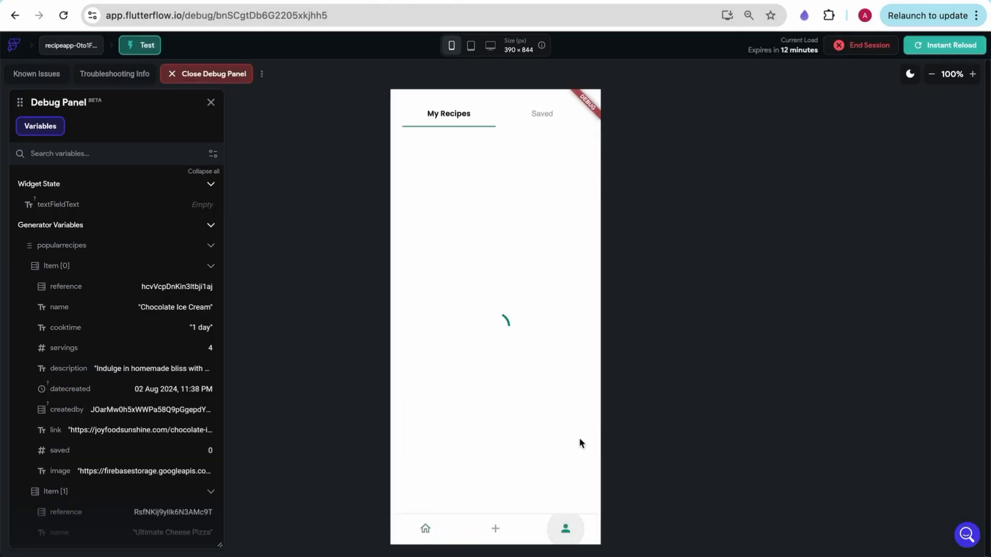
click(539, 114)
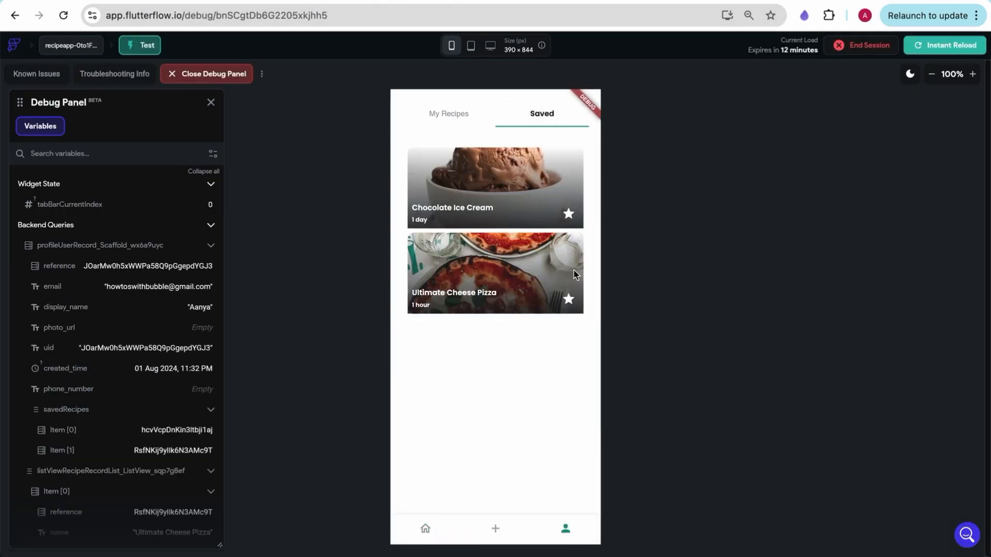
click(449, 113)
click(542, 113)
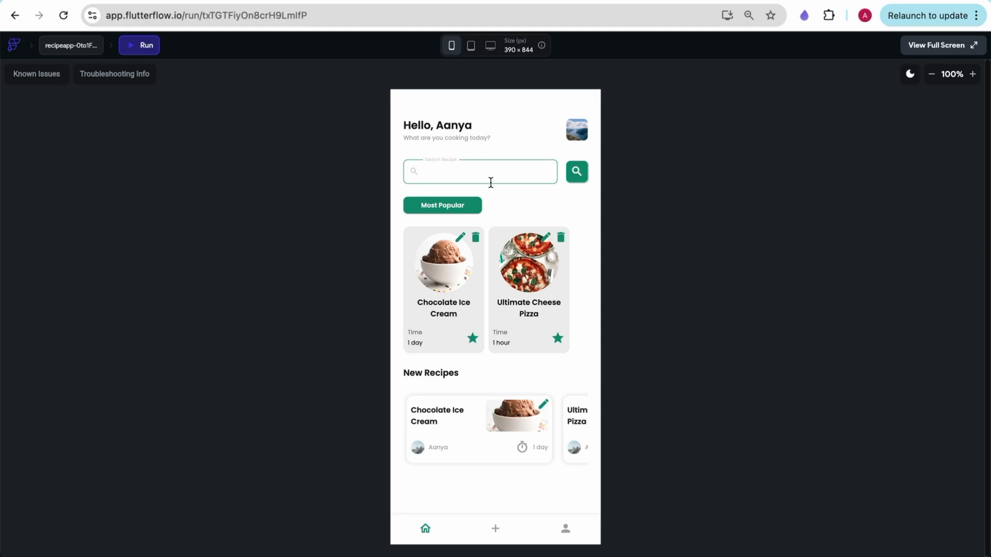
In the Run-mode app, unsave Ultimate Cheese Pizza using the star on its Most Popular card.
click(558, 341)
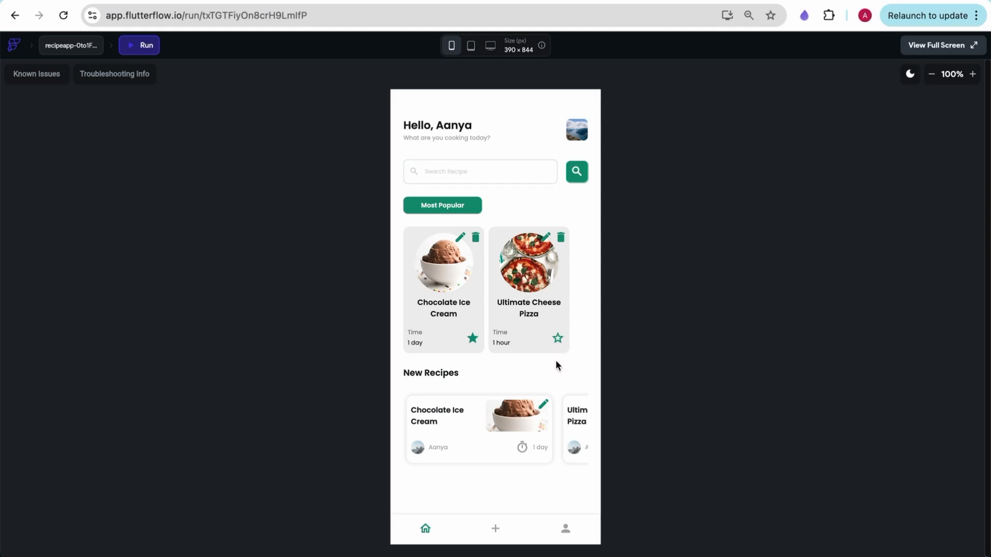